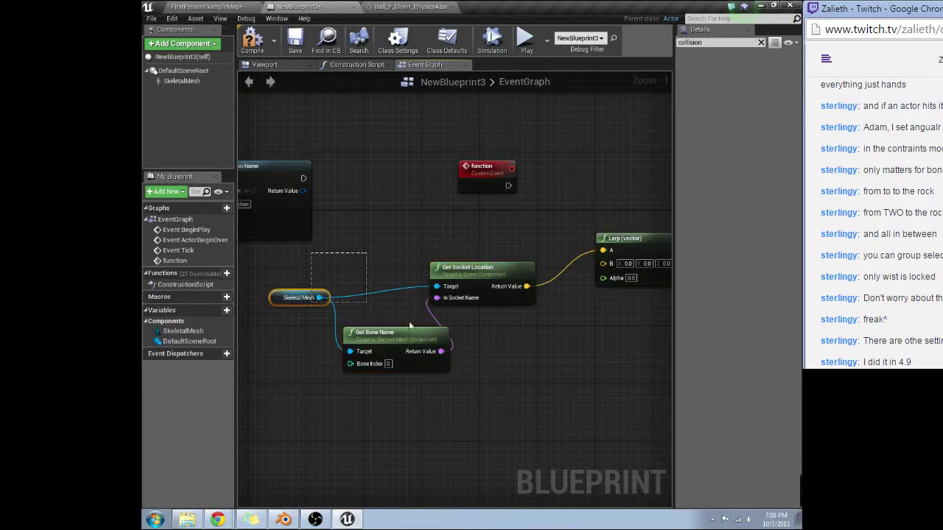
Shift the Skeletal Mesh, Get Socket Location and Get Bone Name nodes together closer to the Lerp (vector) node
left_click_drag(477, 287, 505, 287)
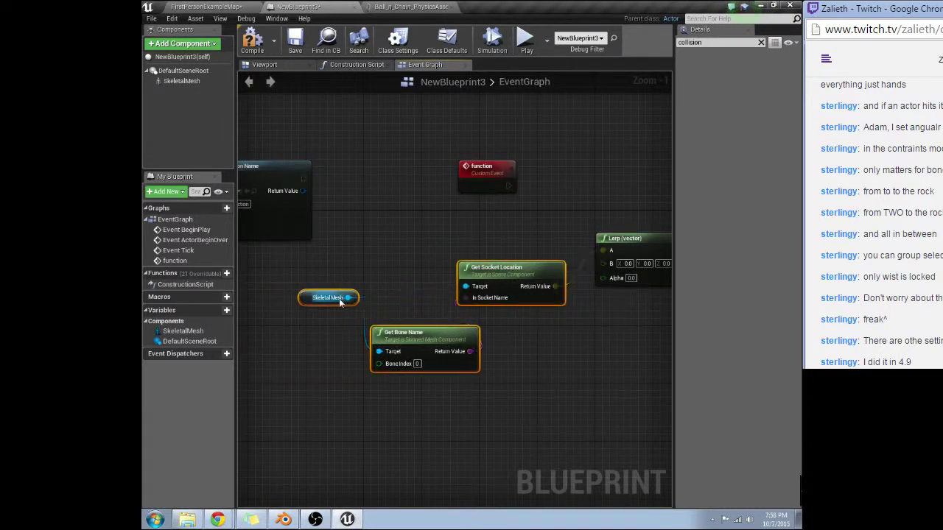
left_click(427, 339)
right_click_drag(488, 335, 388, 346)
right_click_drag(483, 332, 467, 334)
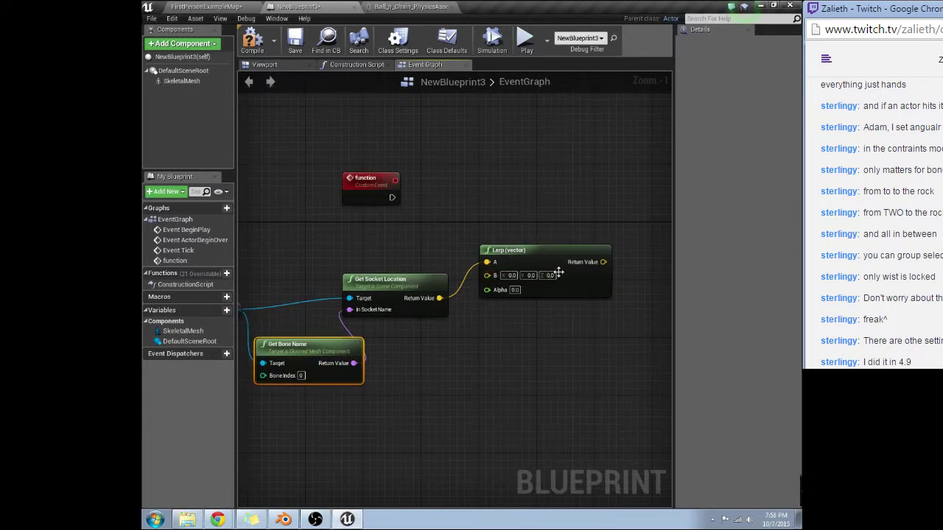
Add a Transform from Bone Space node targeting the Skeletal Mesh reference and place it above the Lerp (vector) node
right_click_drag(384, 339, 438, 360)
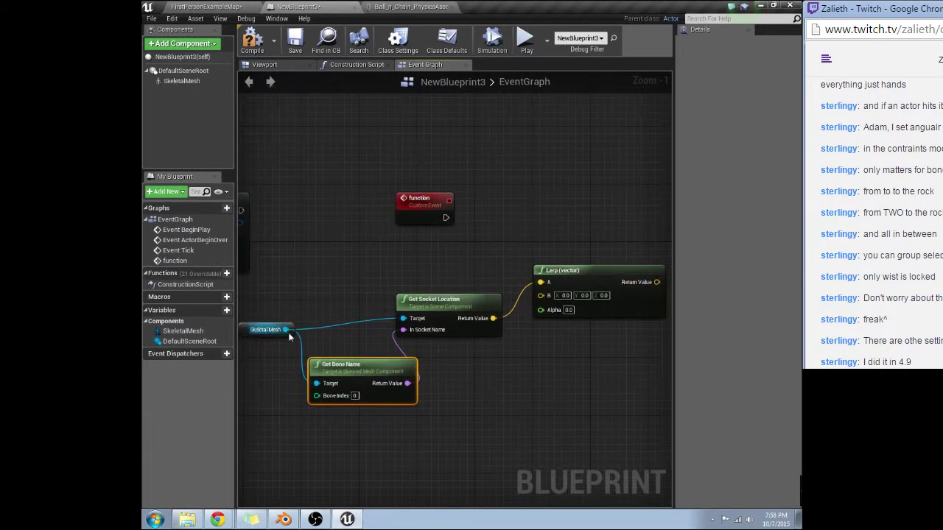
left_click_drag(285, 329, 427, 241)
type("sock")
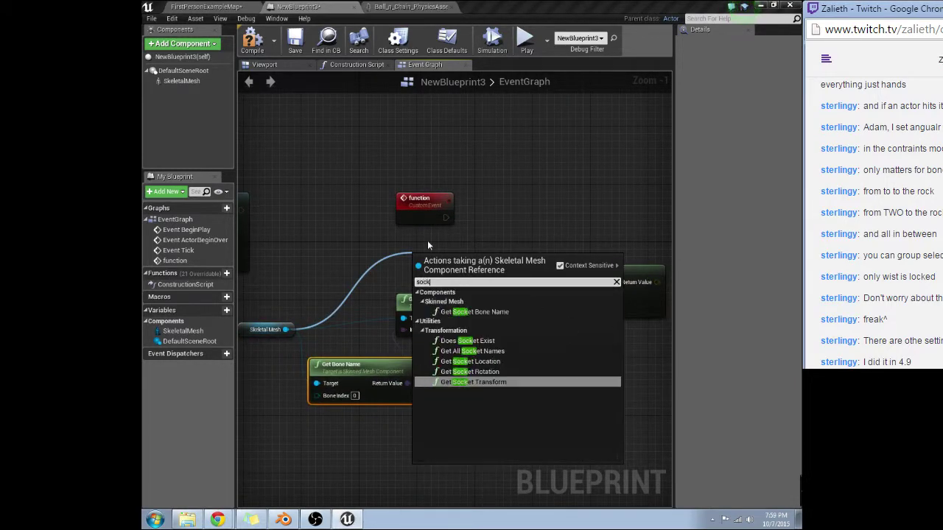
type("et")
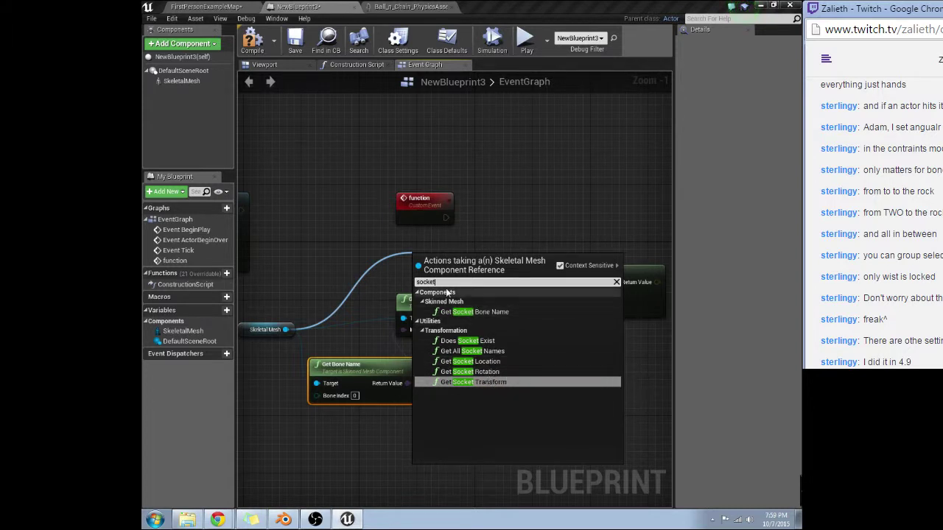
left_click_drag(397, 279, 382, 276)
type("boen")
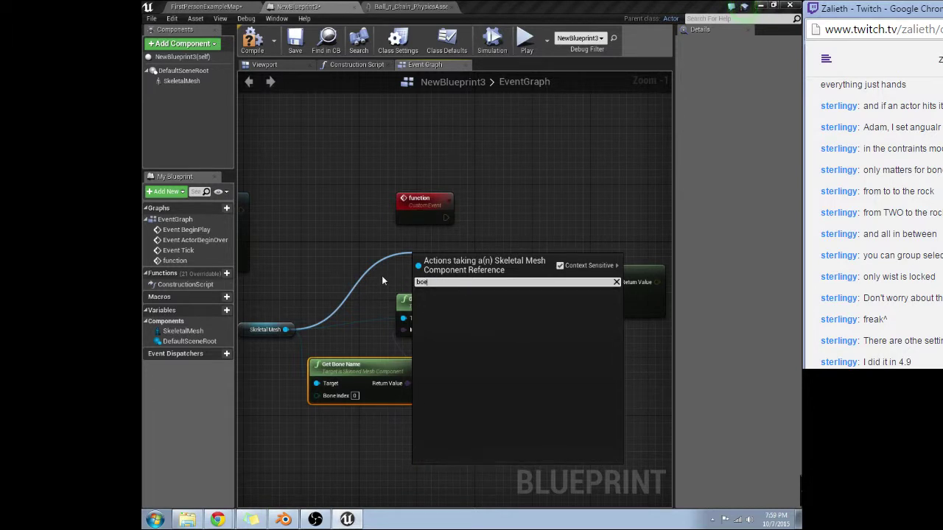
key("BackSpace")
key("BackSpace")
type("ne")
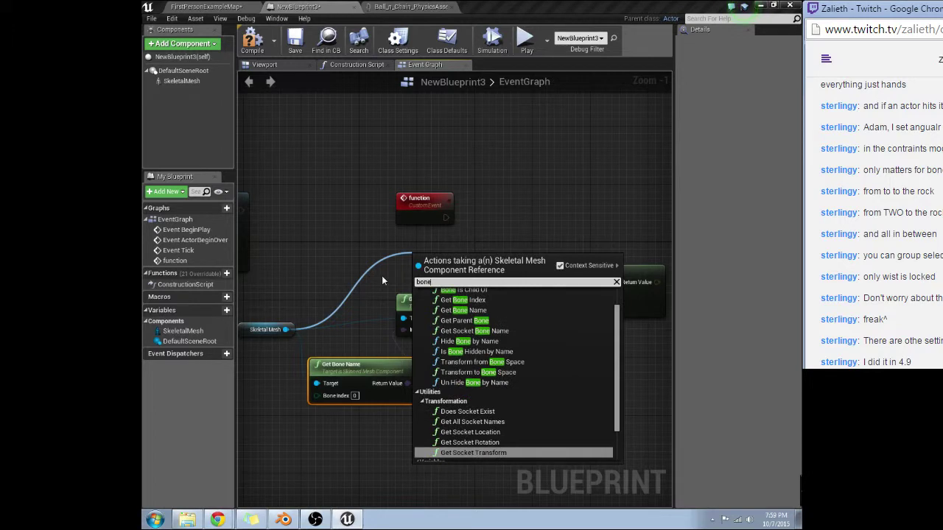
left_click(489, 365)
left_click_drag(503, 258, 613, 173)
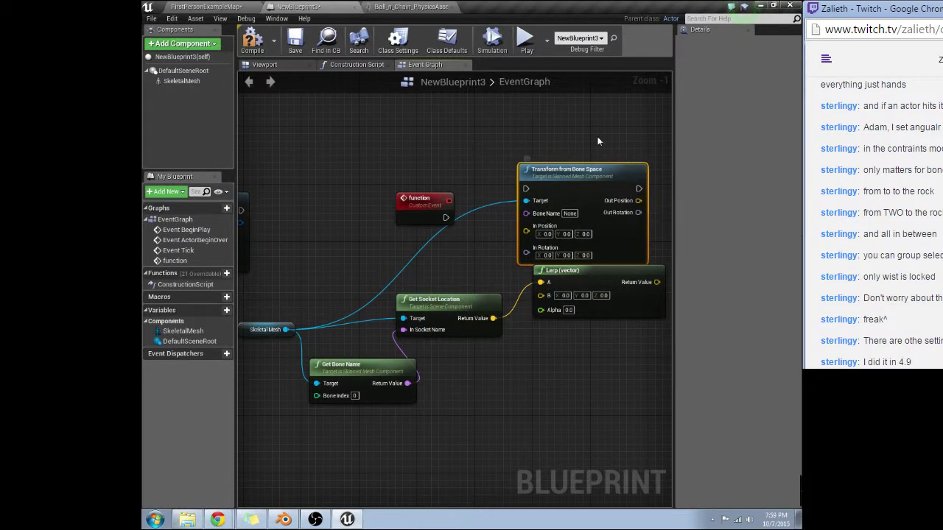
Connect Get Bone Name's return value to the Bone Name input of Transform from Bone Space
right_click_drag(597, 137, 587, 139)
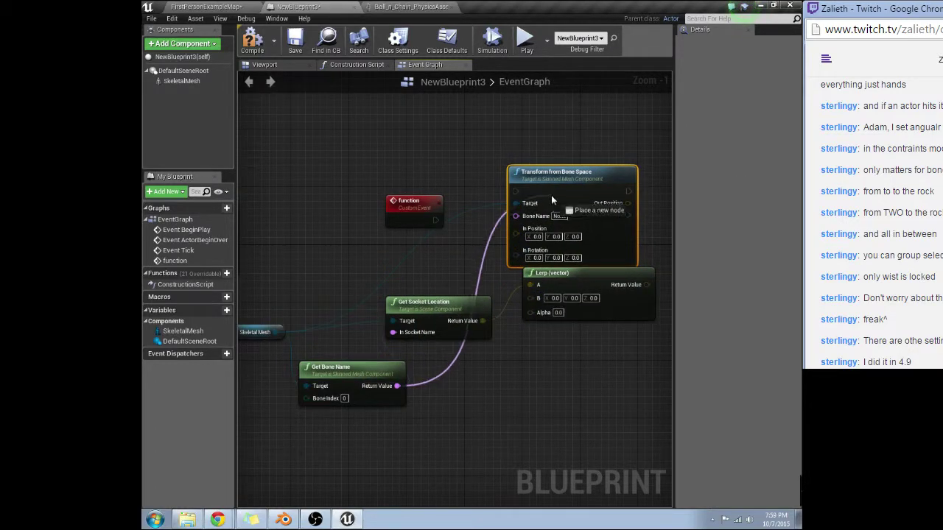
left_click_drag(529, 216, 517, 216)
right_click_drag(502, 261, 483, 233)
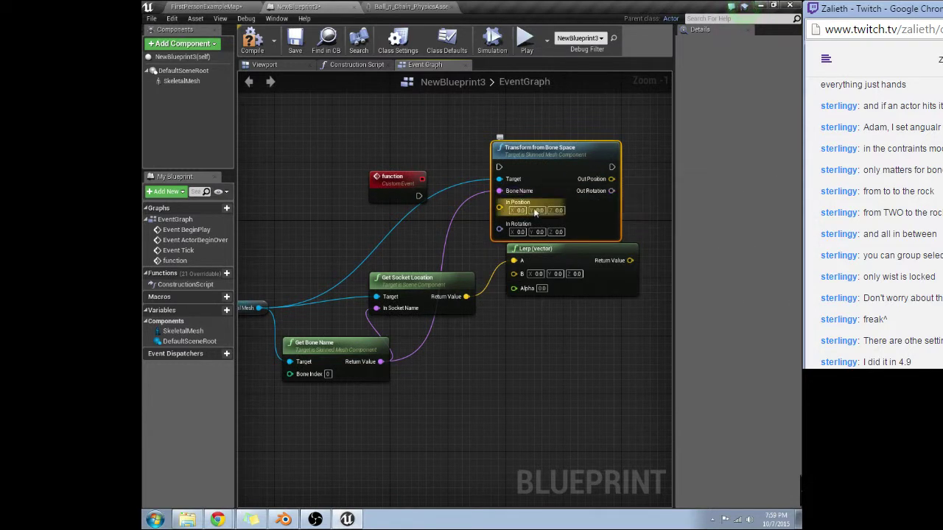
Space out the Transform from Bone Space, Get Socket Location and Lerp nodes, and connect the function event's execution output to Transform from Bone Space
right_click_drag(541, 174, 543, 202)
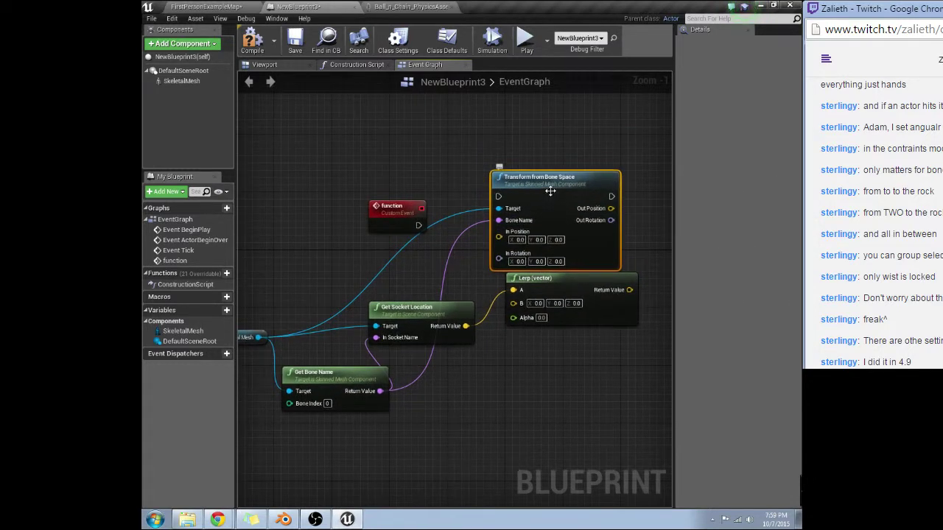
left_click_drag(551, 192, 581, 191)
left_click_drag(427, 324, 399, 331)
left_click_drag(576, 288, 519, 324)
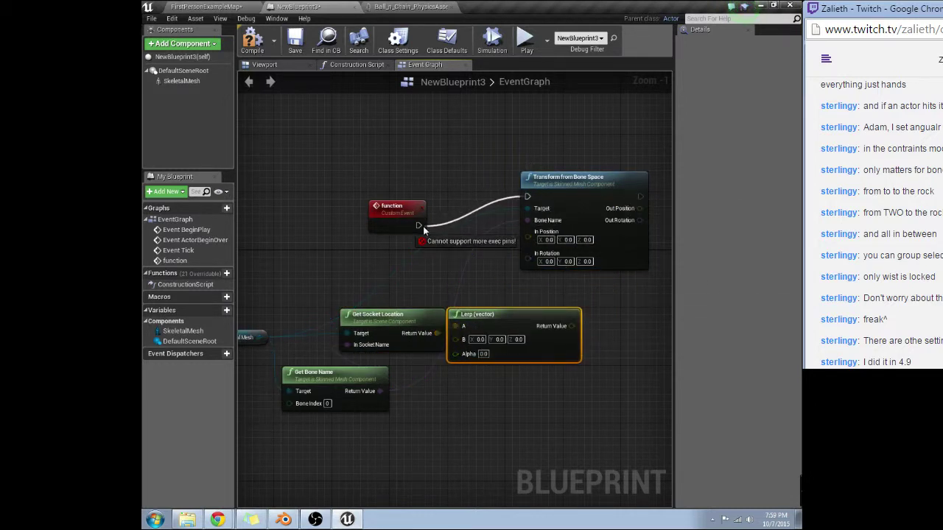
Move Transform from Bone Space further from the event, feed Lerp's return value into In Position, and set Lerp's B Z value to 500
left_click_drag(560, 180, 605, 181)
left_click_drag(557, 237, 573, 327)
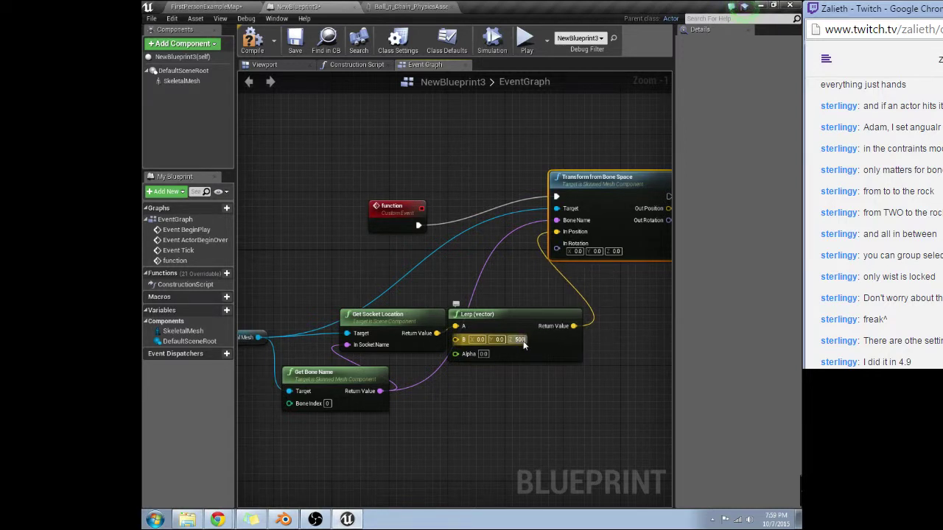
Add a vector + vector node from Get Socket Location's return value, set its second Z to 500, and connect its output to Lerp's B
right_click_drag(468, 411, 491, 406)
left_click_drag(440, 322, 431, 376)
type("+")
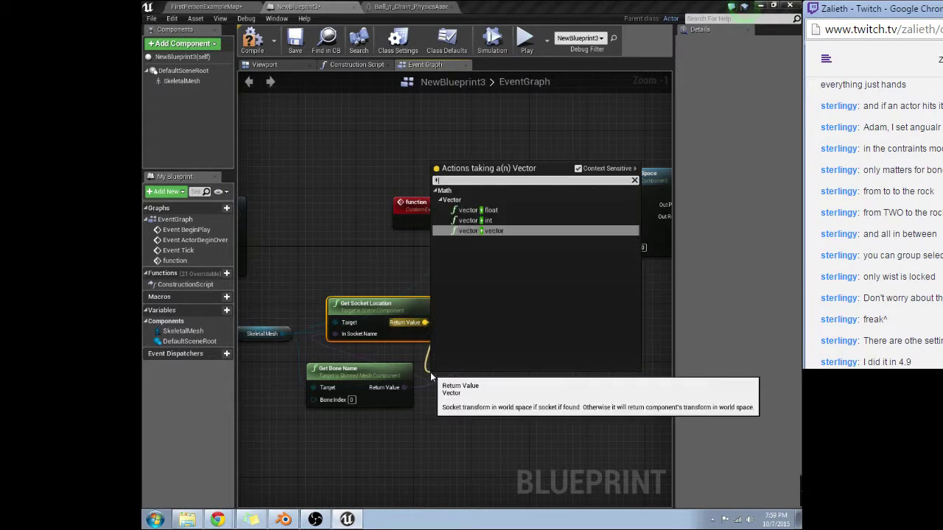
key("Return")
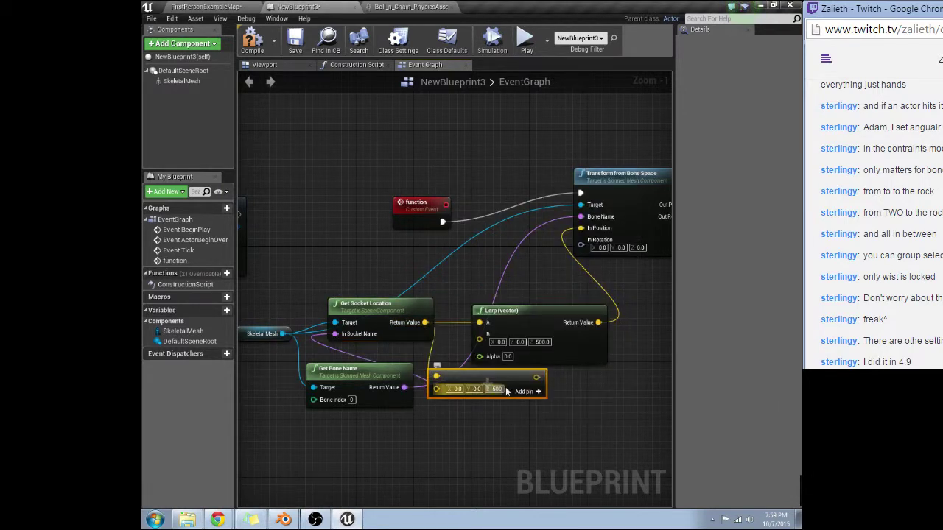
left_click_drag(540, 379, 531, 280)
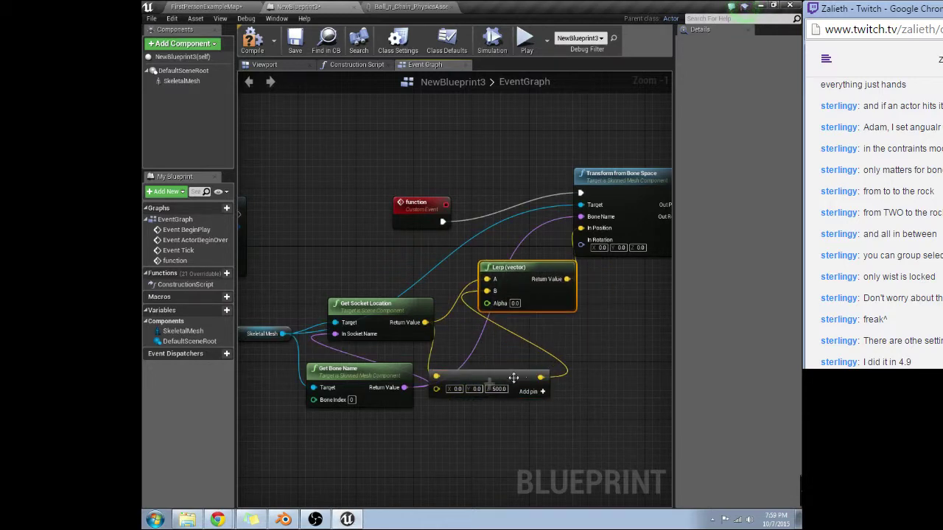
Move the vector addition node closer to Lerp, and move Get Bone Name and Skeletal Mesh further away from Get Socket Location
left_click_drag(507, 378, 513, 348)
right_click_drag(518, 346, 585, 376)
right_click_drag(443, 310, 402, 287)
left_click_drag(397, 386, 362, 383)
right_click_drag(362, 382, 451, 351)
left_click_drag(357, 316, 303, 337)
right_click_drag(519, 359, 462, 362)
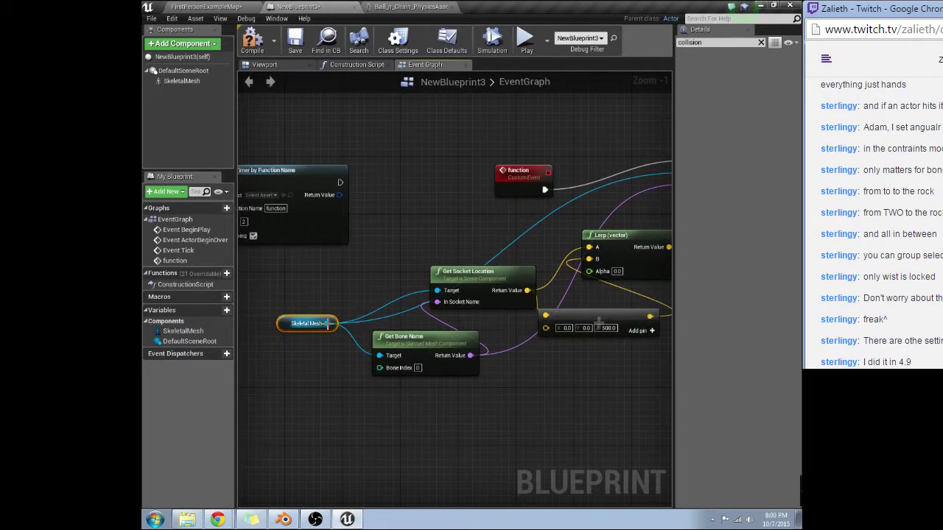
left_click_drag(327, 323, 463, 212)
type("get bone")
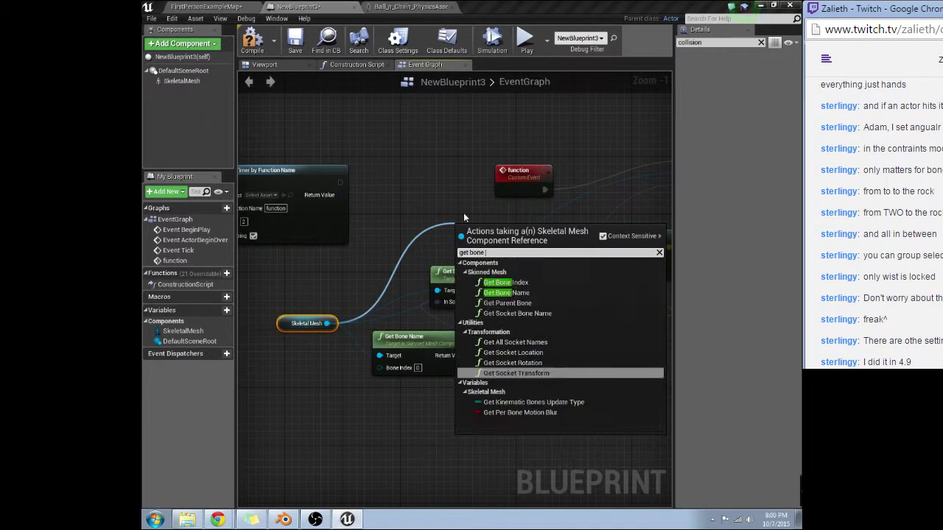
type(" location")
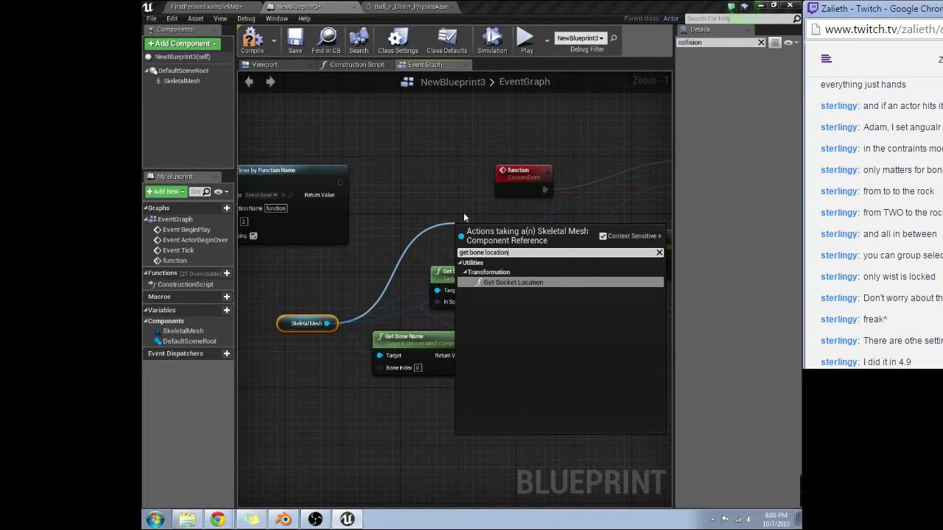
left_click(463, 214)
Set the Alpha of the Lerp (vector) node to 1
right_click_drag(567, 237, 419, 263)
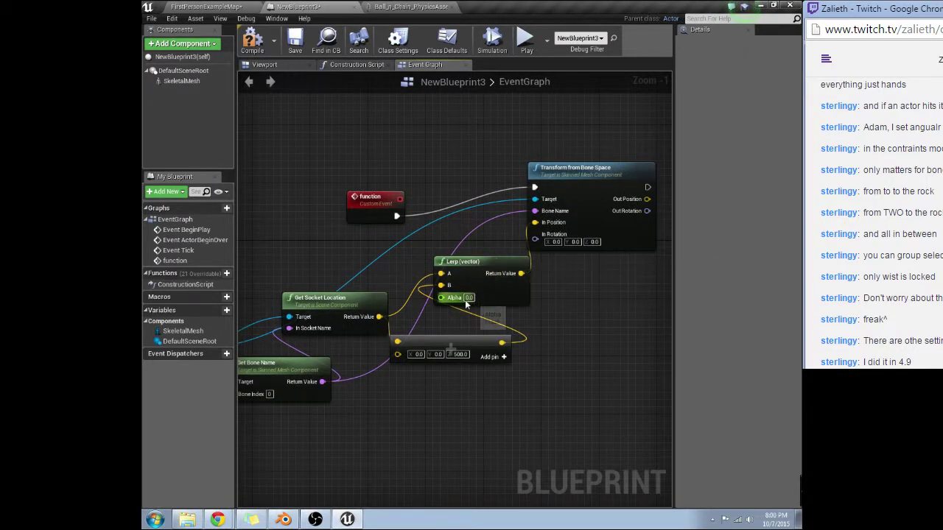
right_click_drag(578, 277, 539, 302)
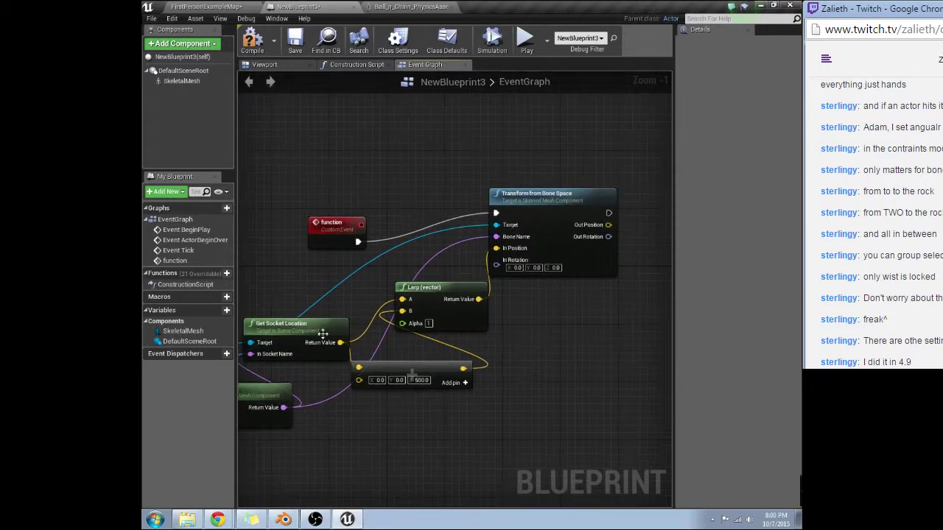
Add a Get Socket Rotation node targeting the Skeletal Mesh reference and place it above Get Socket Location
scroll(188, 280, "down", 1)
right_click_drag(286, 293, 486, 239)
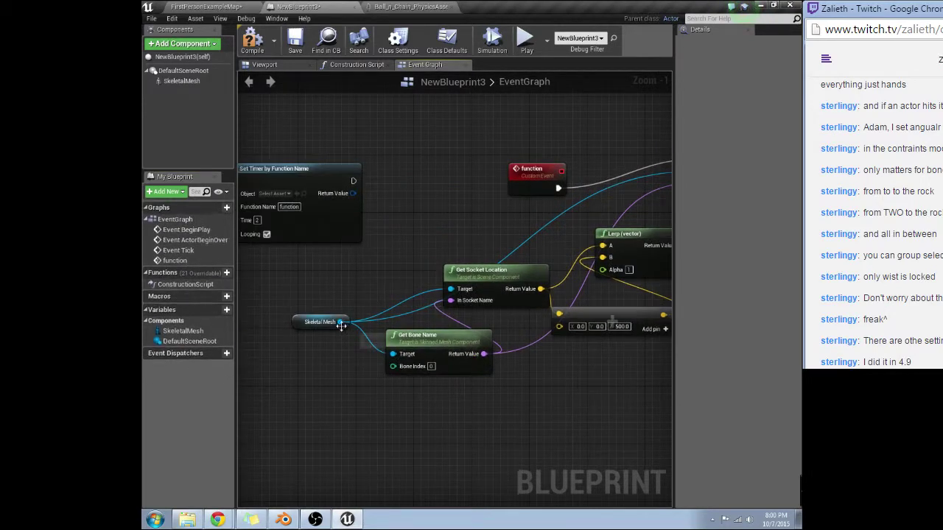
left_click_drag(340, 322, 472, 230)
type("get bone rotation")
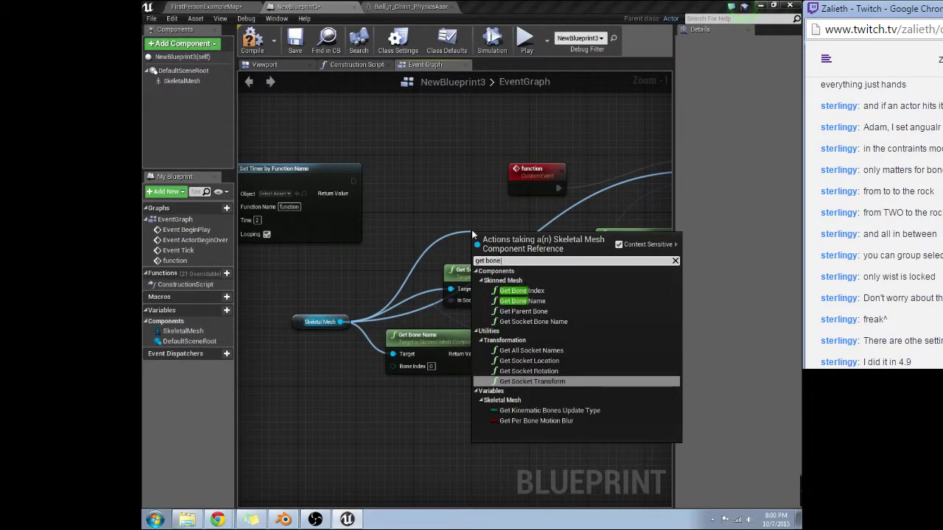
key("Return")
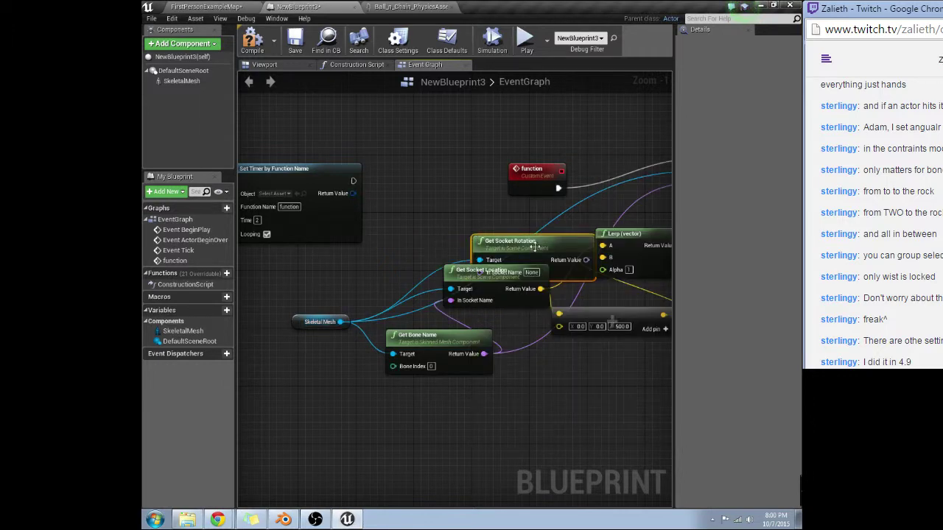
left_click_drag(534, 247, 519, 218)
Feed Get Bone Name's return value into Get Socket Rotation's In Socket Name, and its rotation output into Transform from Bone Space's In Rotation
left_click_drag(465, 243, 471, 250)
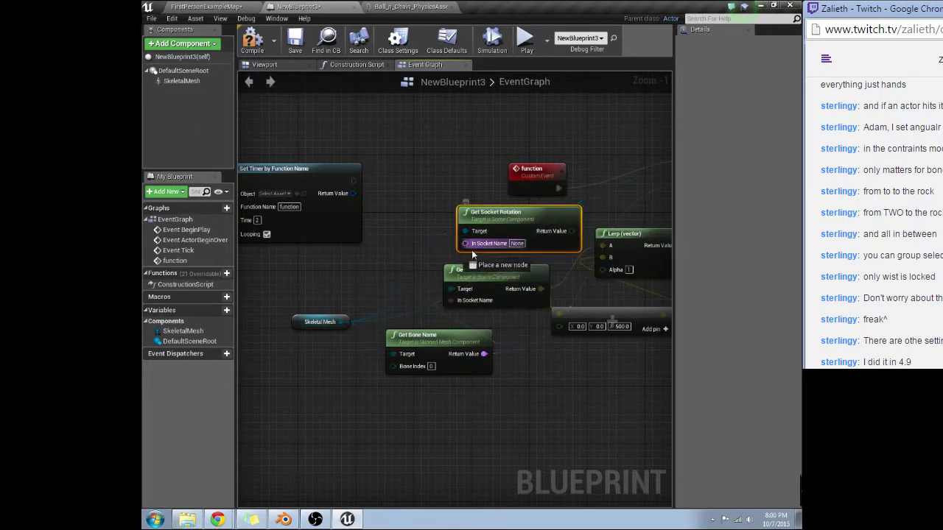
left_click_drag(487, 352, 486, 353)
right_click_drag(541, 265, 373, 306)
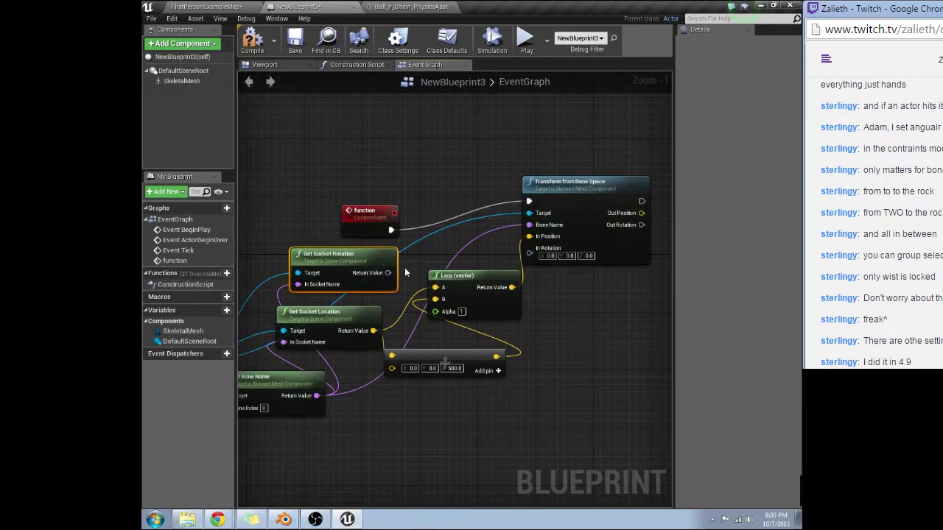
left_click_drag(388, 273, 528, 248)
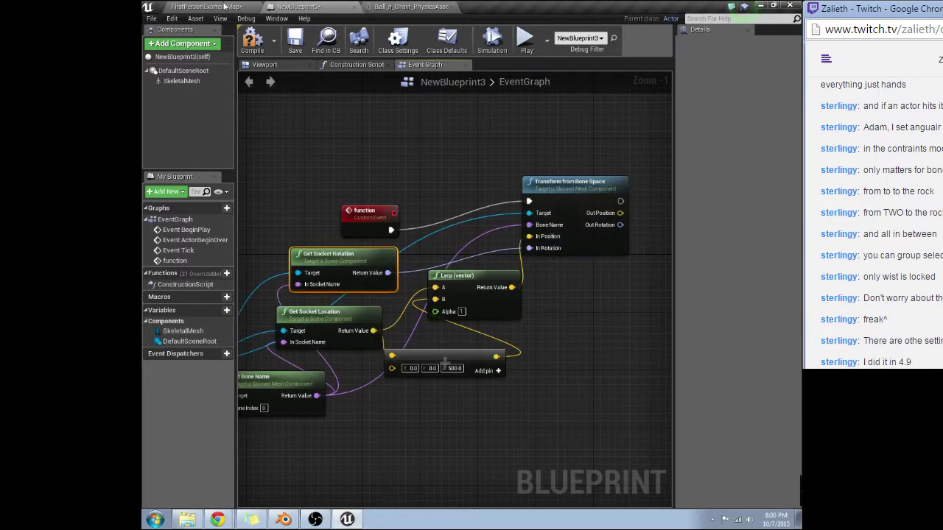
Play-test FirstPersonExampleMap to check how the hanging ball and chain behaves, and end the play session
right_click_drag(280, 109, 616, 73)
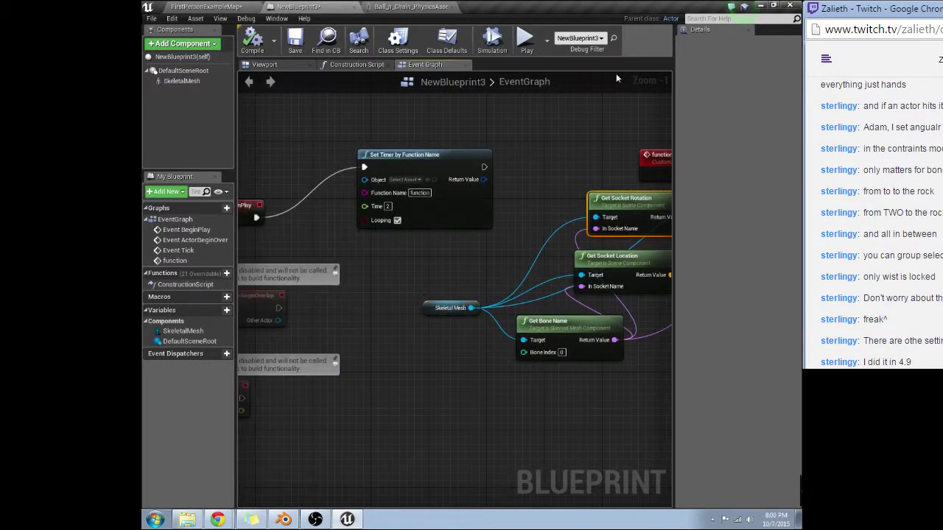
left_click(206, 6)
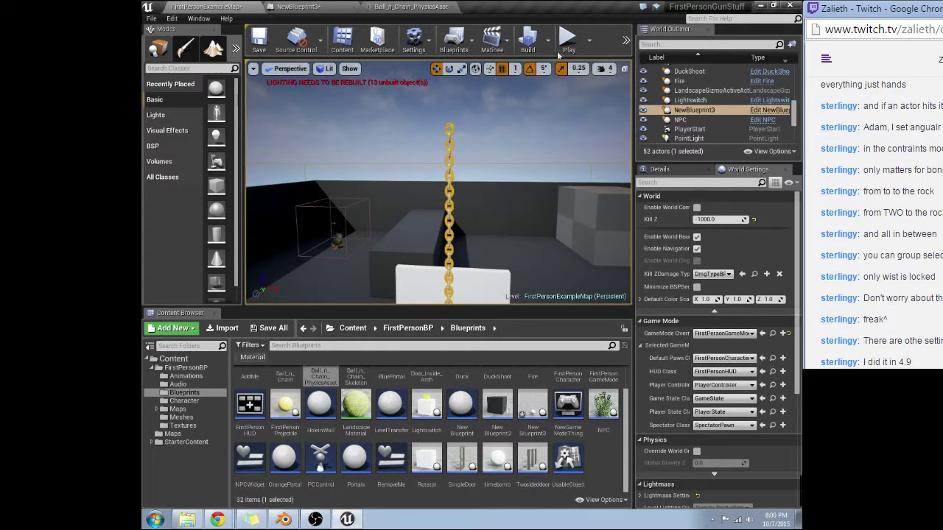
left_click(569, 41)
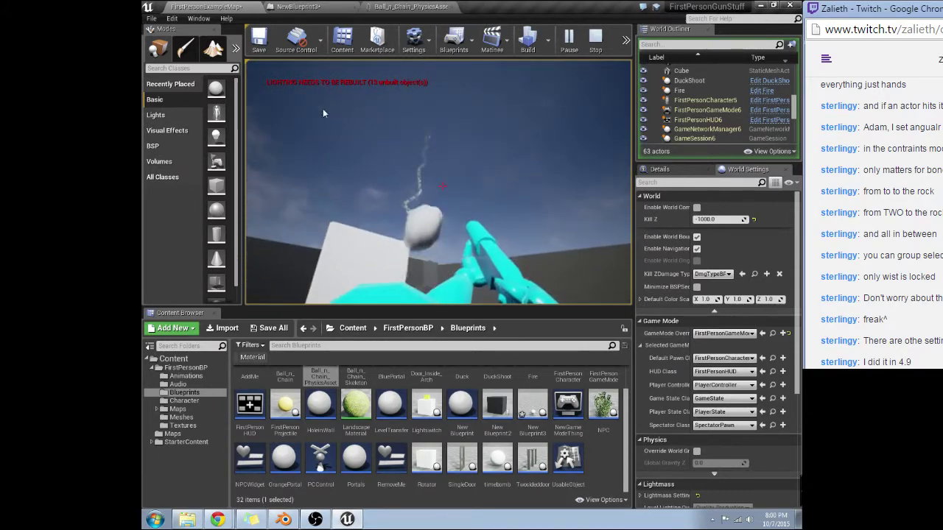
key("Escape")
Return to NewBlueprint3's event graph and move the Set Timer by Function Name node slightly closer to Event BeginPlay
left_click(405, 7)
left_click(287, 7)
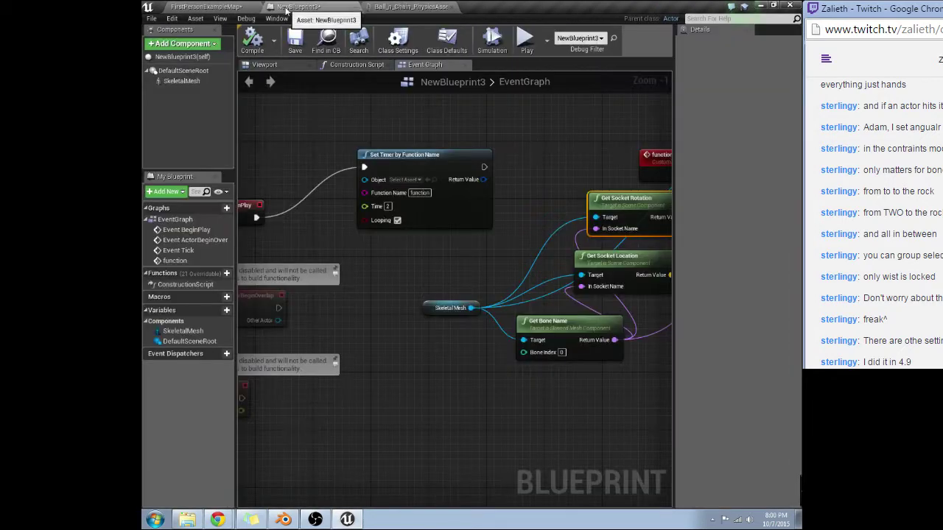
right_click_drag(579, 289, 666, 239)
right_click_drag(353, 173, 332, 185)
left_click(531, 127)
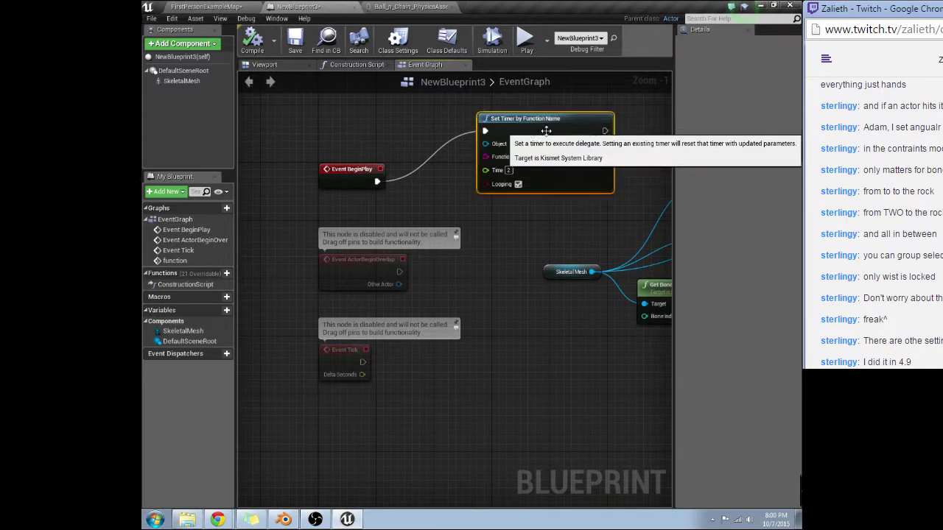
right_click_drag(531, 127, 458, 136)
right_click_drag(545, 196, 484, 194)
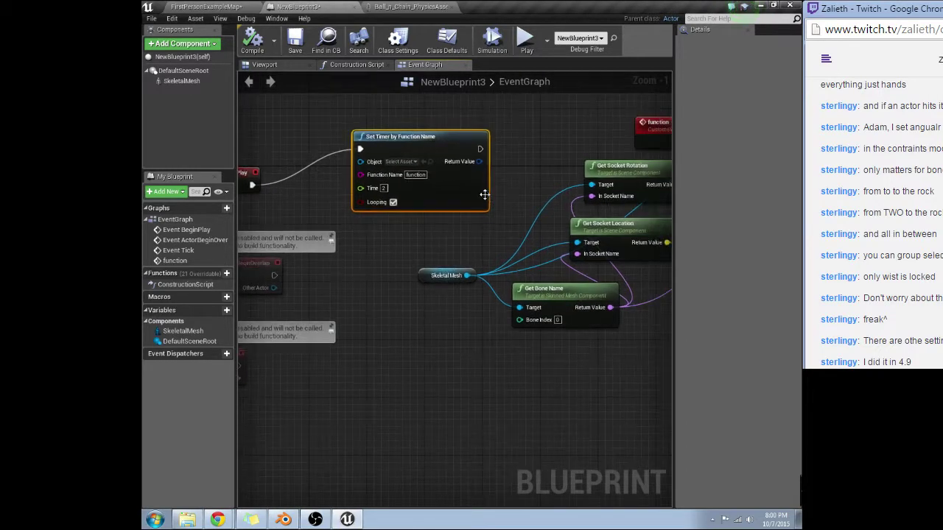
left_click_drag(484, 194, 439, 218)
right_click_drag(440, 218, 468, 197)
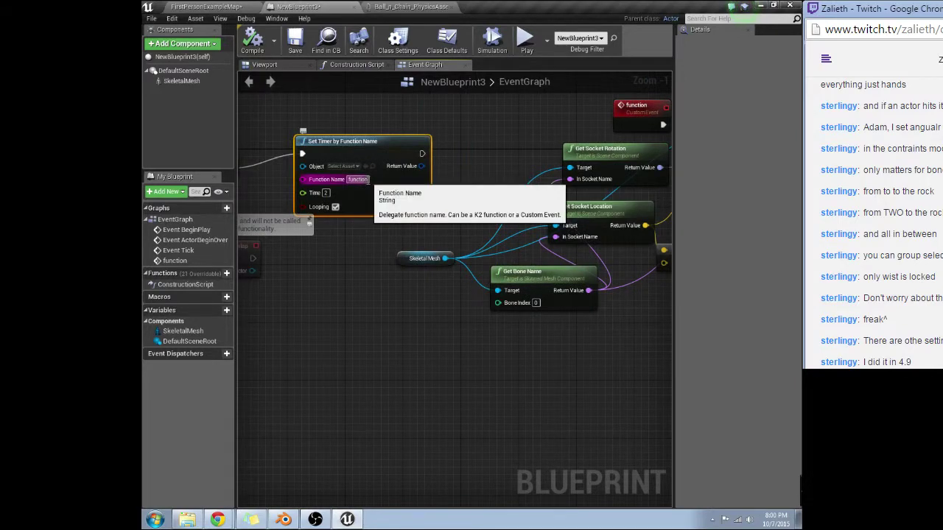
mouse_move(359, 184)
right_mouse_down()
mouse_move(314, 176)
mouse_move(352, 196)
right_mouse_up()
right_click_drag(479, 266, 469, 284)
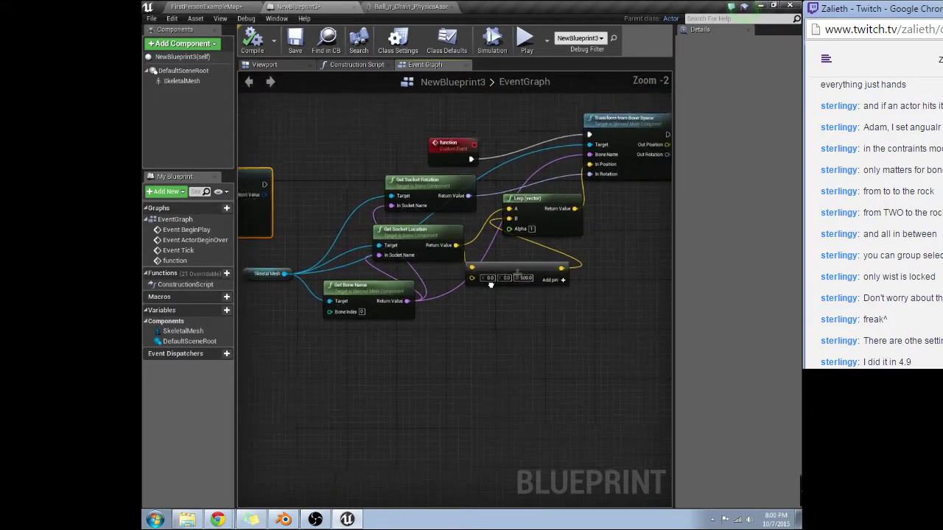
Line up the Transform from Bone Space node with the function event and set the vector addition's Z value to 5000
scroll(470, 285, "down", 1)
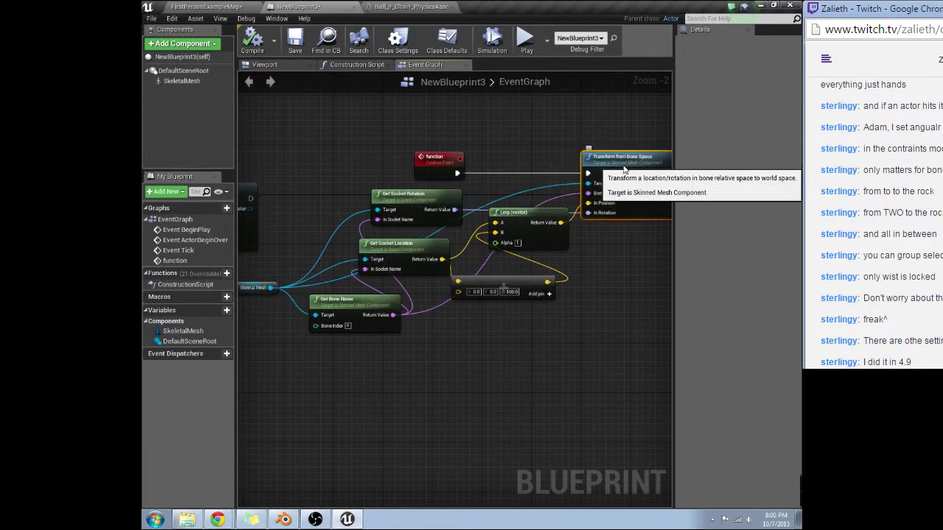
right_click_drag(509, 294, 525, 283)
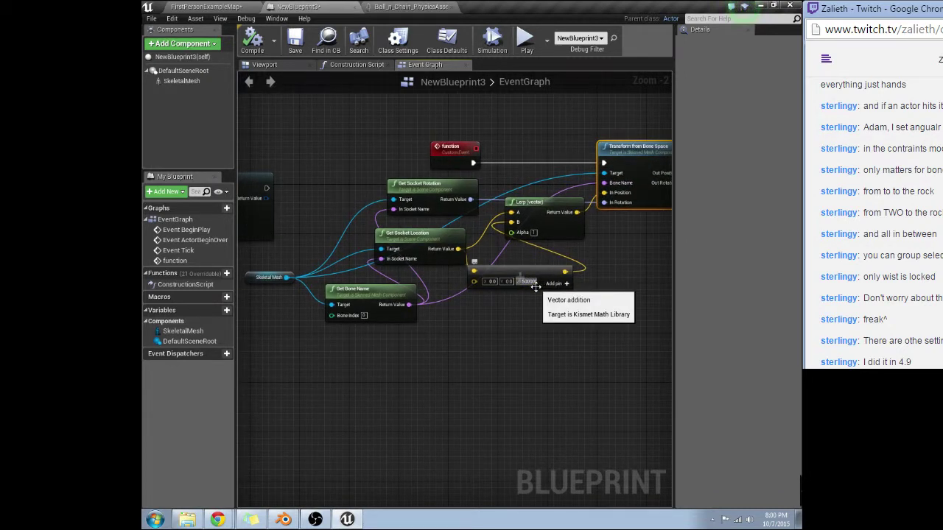
Play-test FirstPersonExampleMap and, while it runs, check the execution from the function event in NewBlueprint3's event graph
left_click(241, 6)
left_click(557, 39)
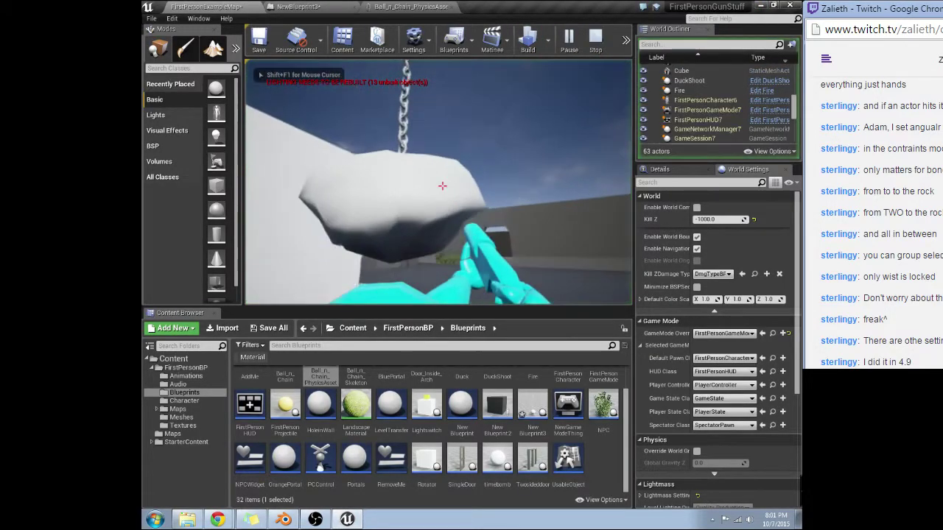
key("s")
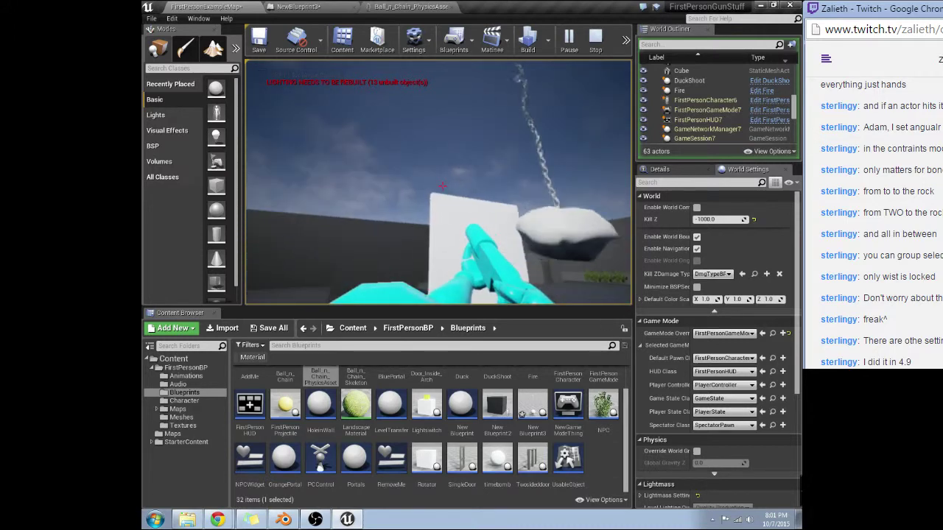
key("shift+F1")
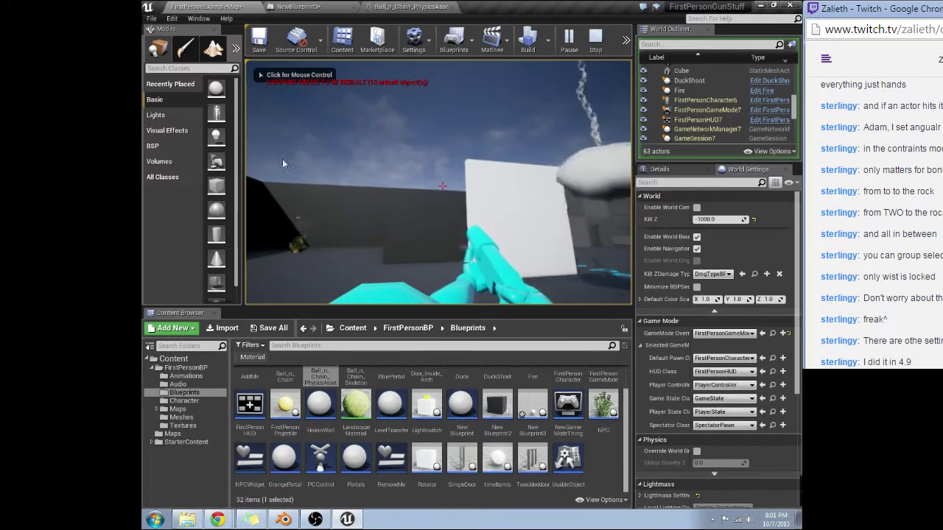
left_click(408, 6)
left_click(299, 6)
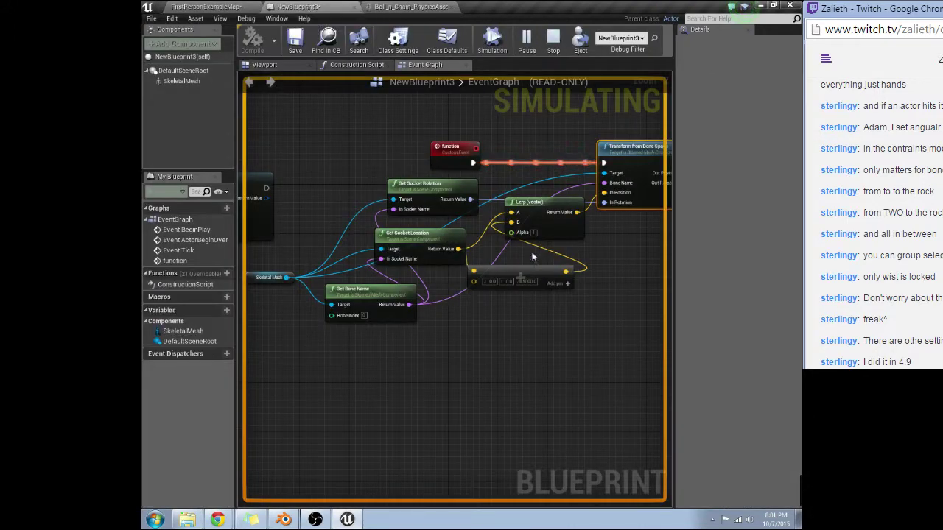
right_click_drag(535, 257, 541, 210)
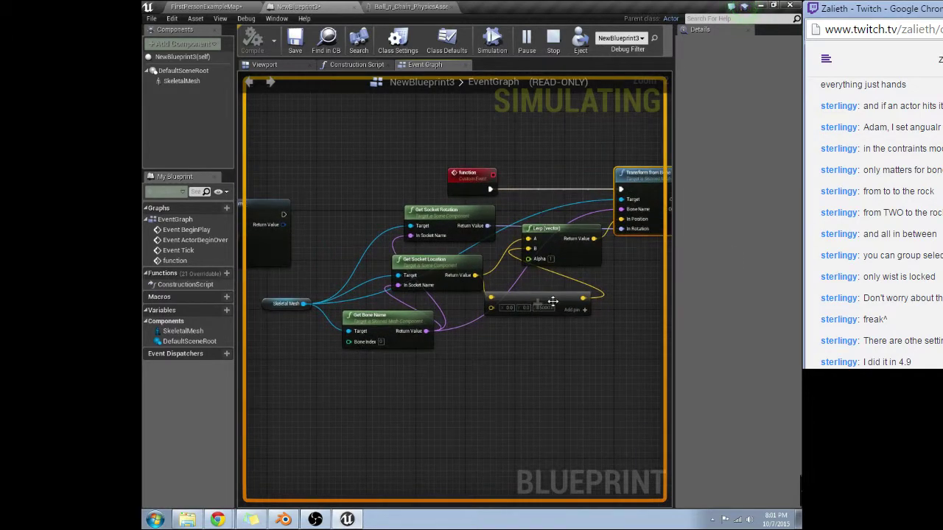
Return to the running level, shoot projectiles at the hanging ball to test its reaction, and end the play session
left_click(221, 8)
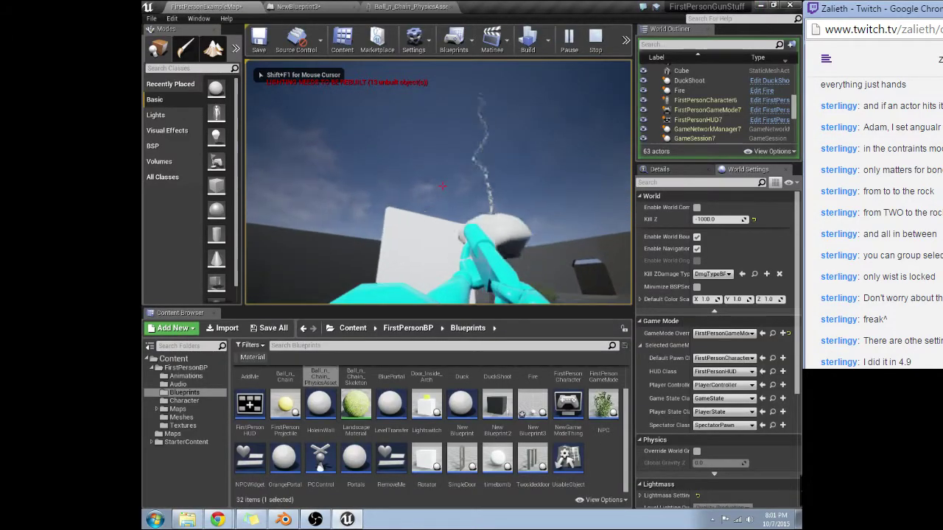
left_click(442, 186)
left_click(442, 186)
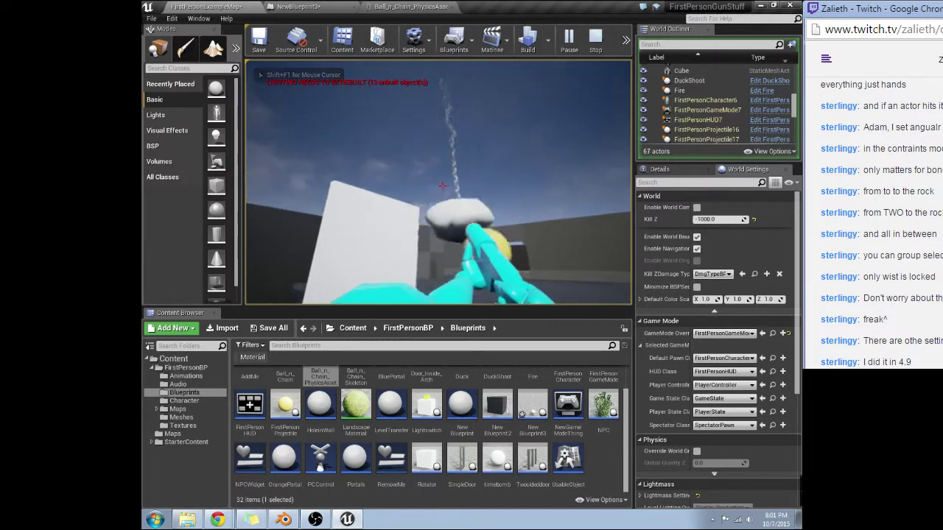
left_click(442, 186)
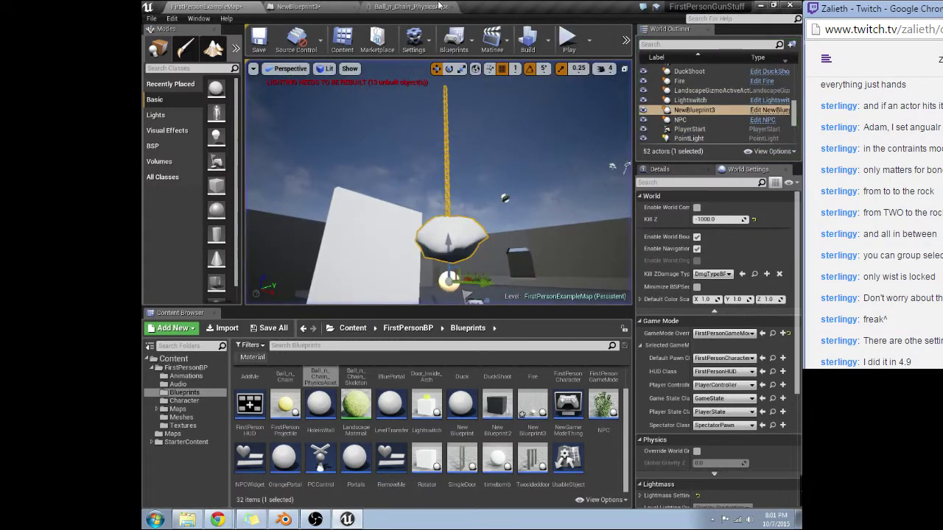
Return to NewBlueprint3's event graph and set the Lerp (vector) node's Alpha to 0
left_click(402, 7)
left_click(313, 7)
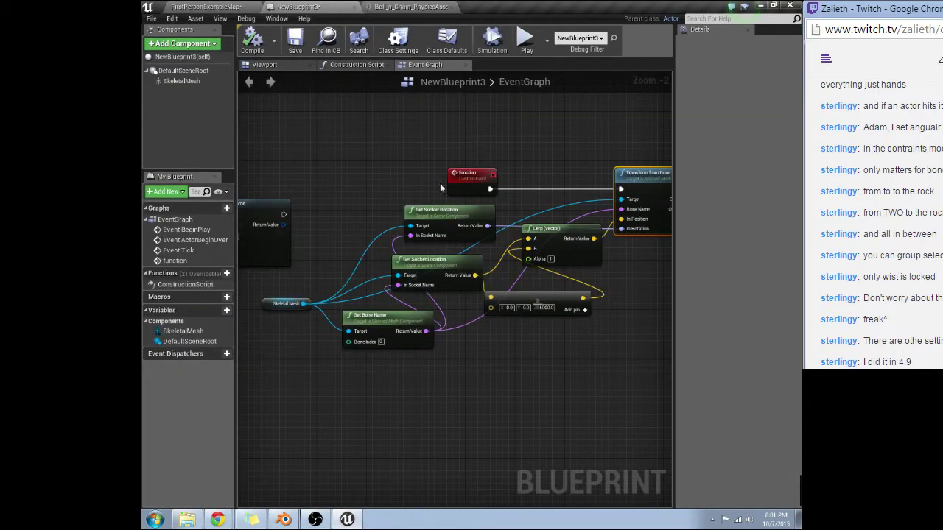
right_click_drag(440, 188, 367, 161)
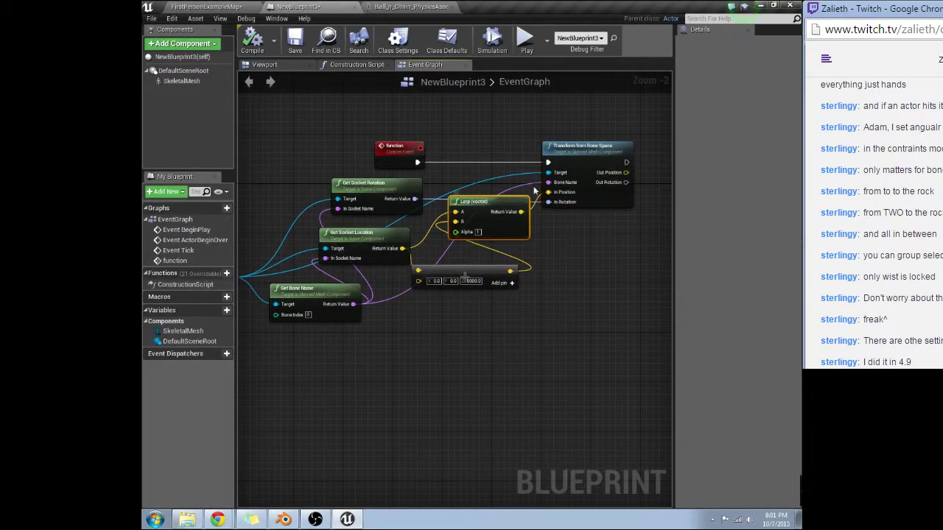
right_click_drag(521, 211, 567, 193)
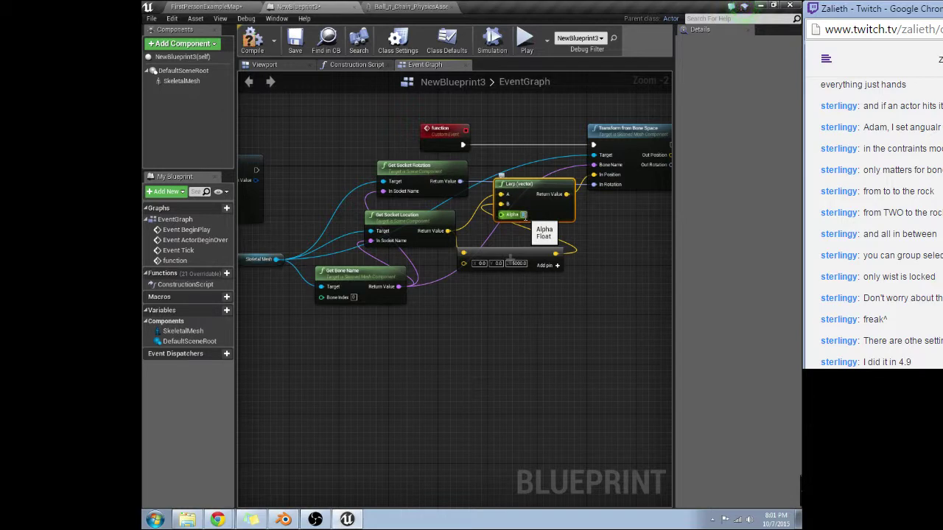
Play-test FirstPersonExampleMap again, shoot at the ball and chain to check its movement, and stop playing
left_click(233, 6)
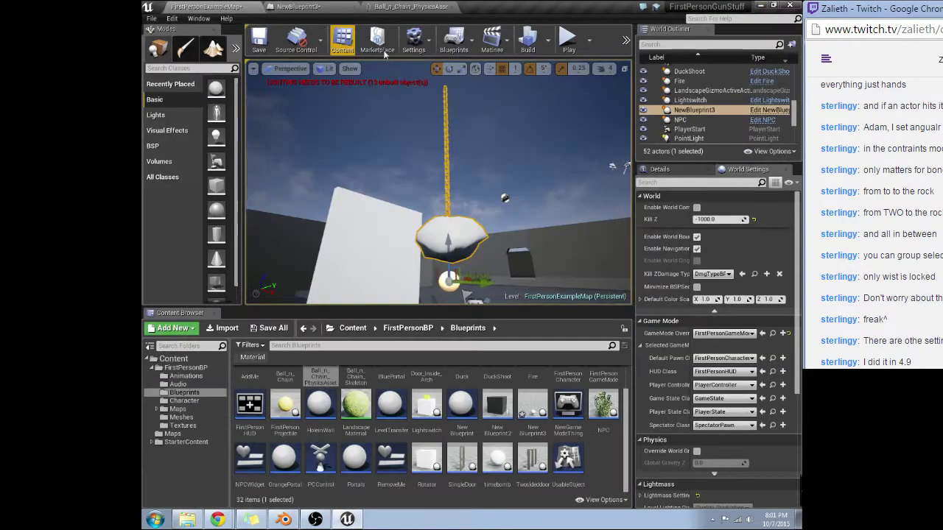
left_click(569, 42)
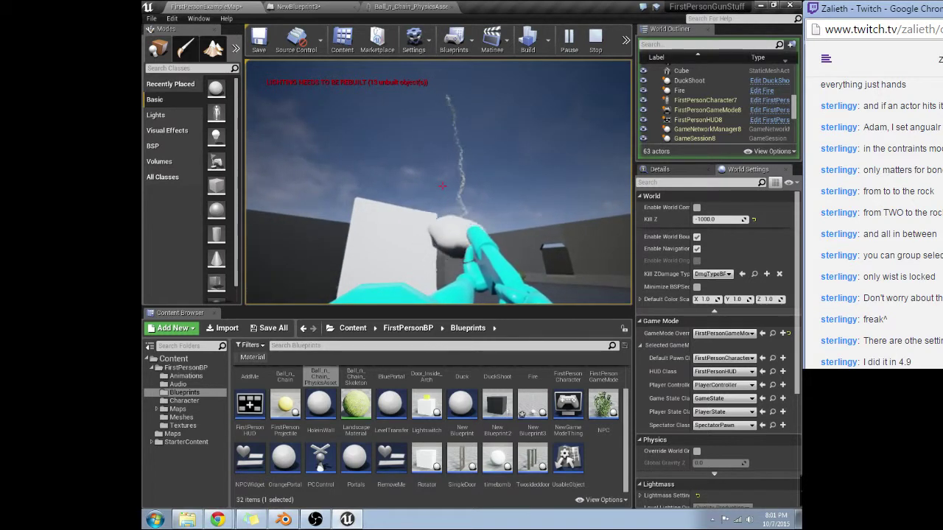
left_click(442, 186)
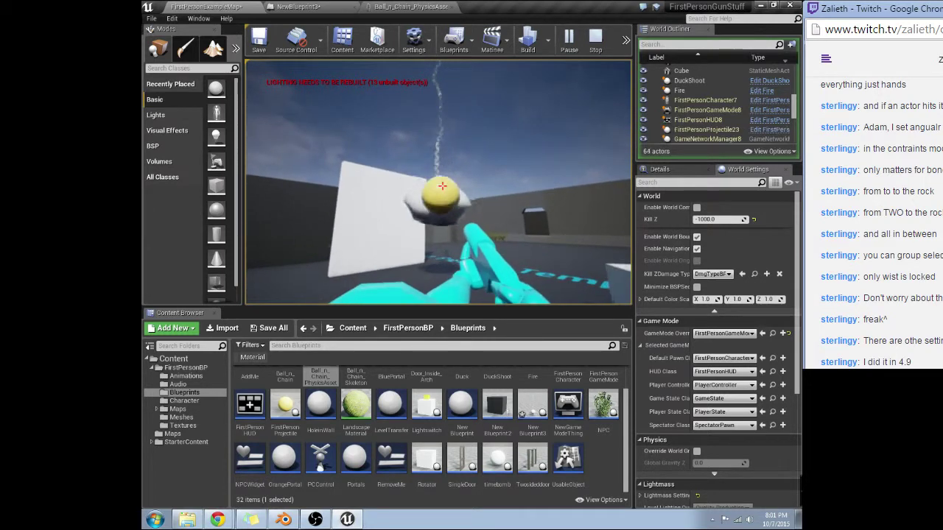
left_click(442, 186)
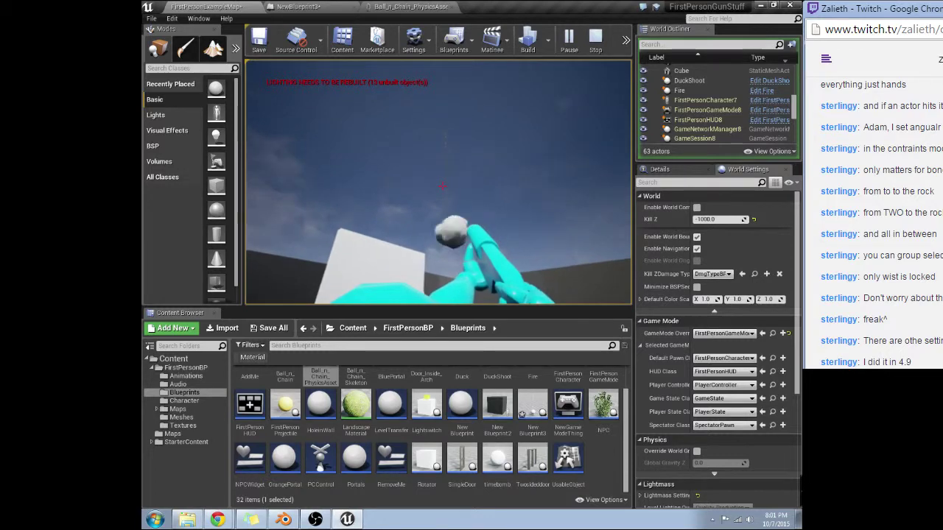
key("Escape")
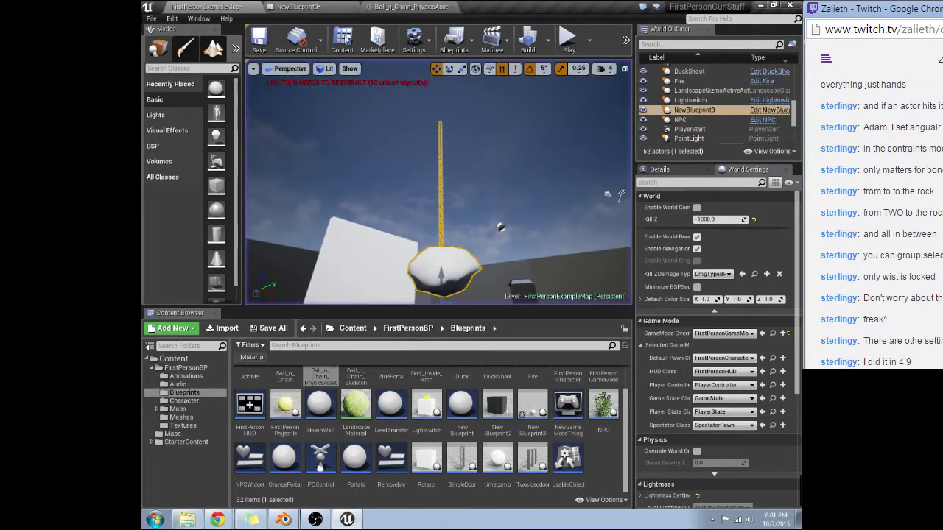
Back in NewBlueprint3's event graph, search the actions for Get Socket Location's return value for socket and bone functions
left_click(408, 6)
left_click(313, 8)
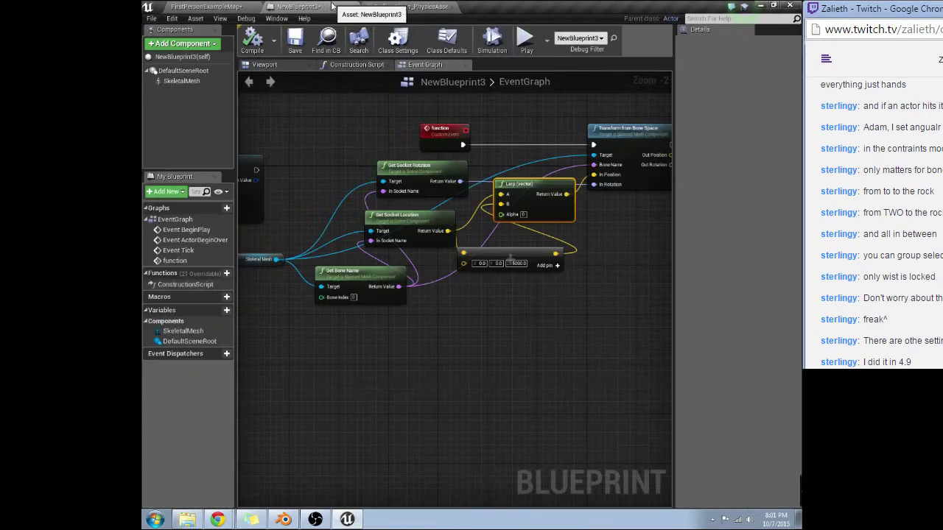
mouse_move(622, 240)
right_mouse_down()
mouse_move(657, 229)
mouse_move(638, 237)
right_mouse_up()
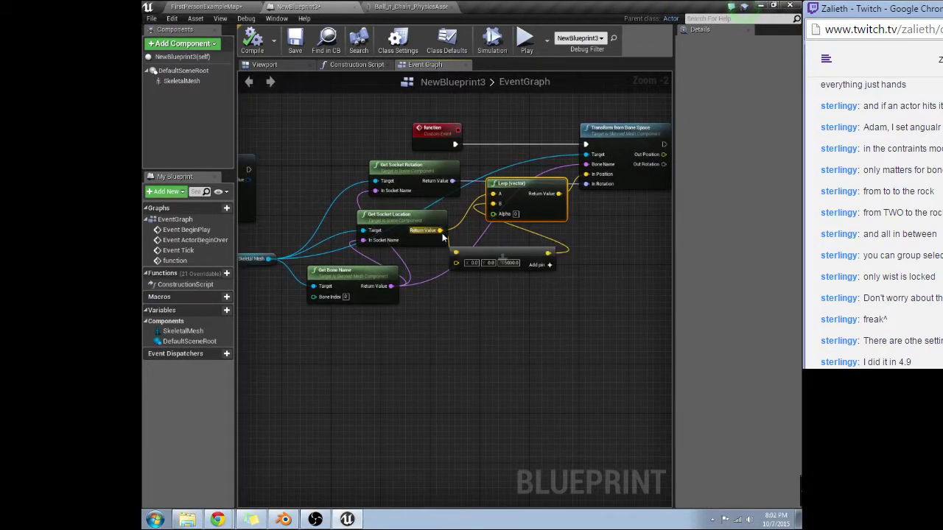
left_click_drag(440, 231, 517, 328)
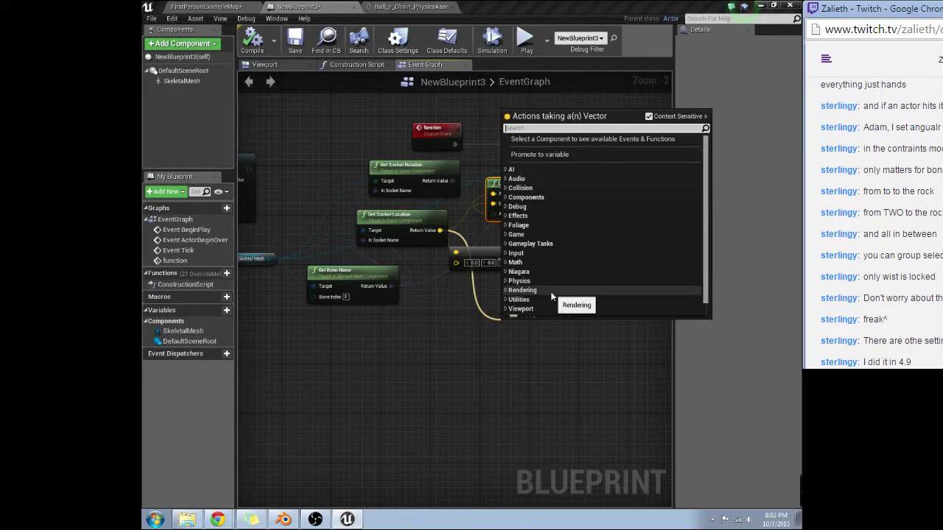
type("SOCK")
key("BackSpace")
key("BackSpace")
key("BackSpace")
key("BackSpace")
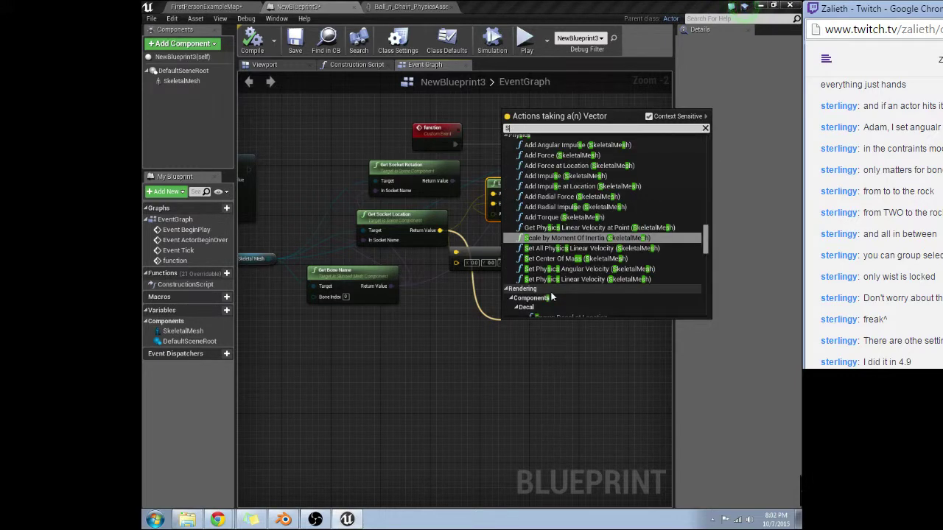
key("BackSpace")
type("bone")
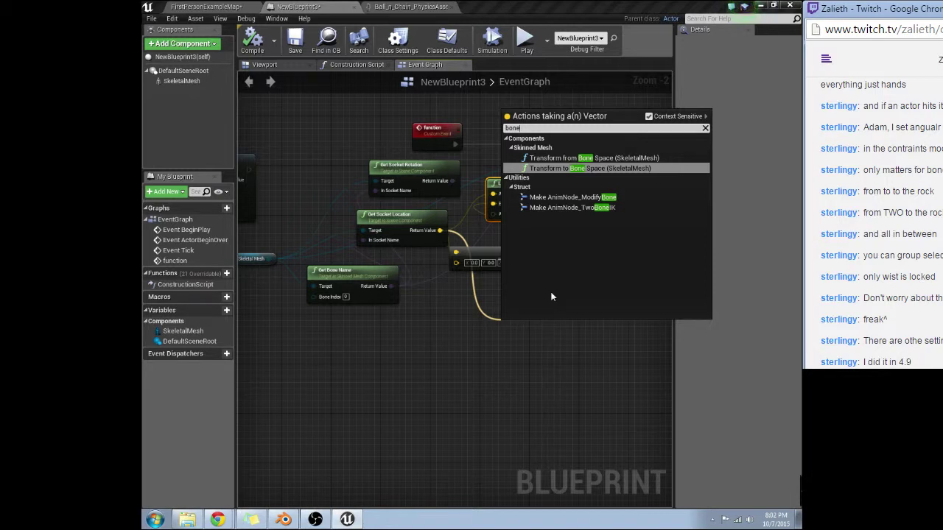
key("Down")
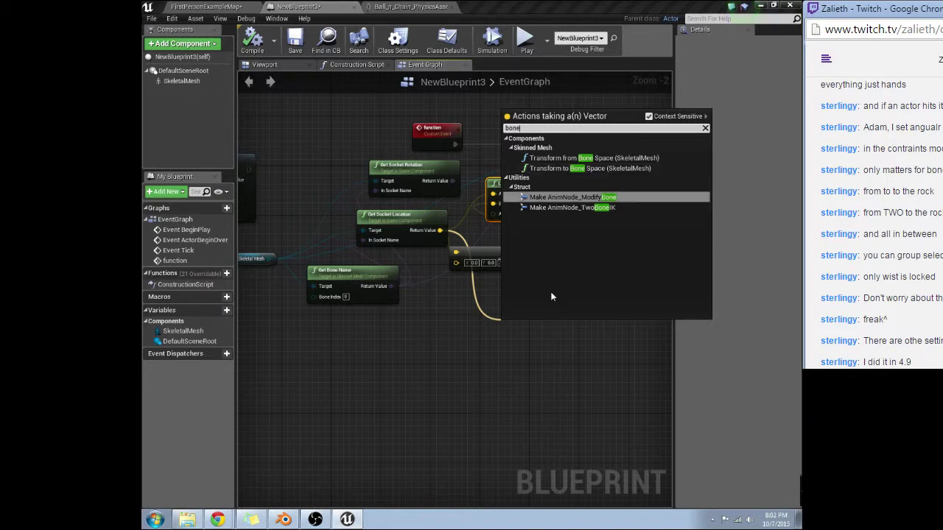
key("Up")
key("Up")
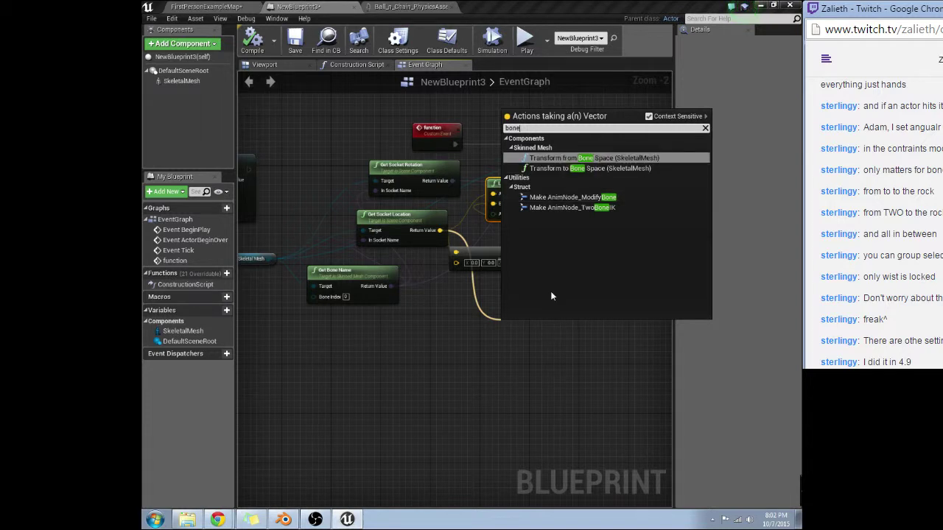
key("Return")
Delete the Get Socket Rotation, Get Socket Location, Get Bone Name, Lerp and vector addition nodes together
right_click_drag(628, 163, 648, 179)
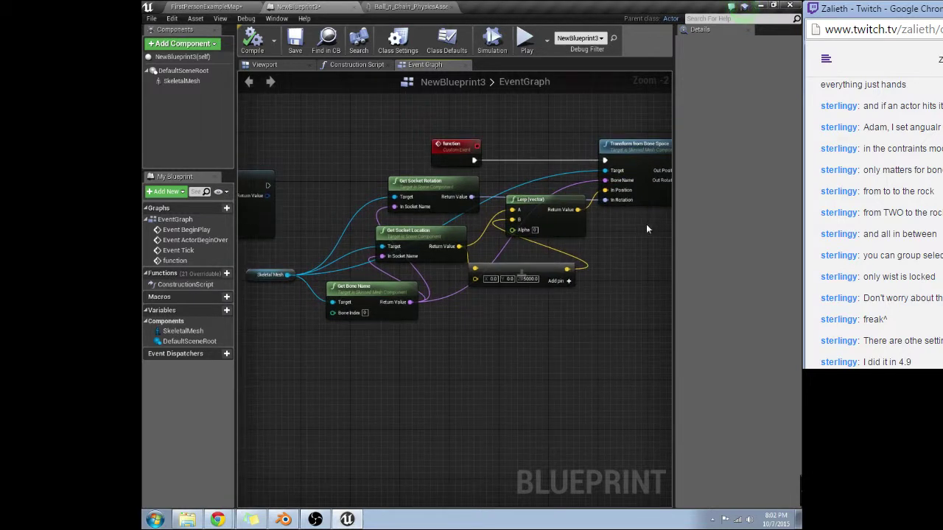
right_click_drag(624, 258, 602, 240)
left_click_drag(326, 188, 392, 264)
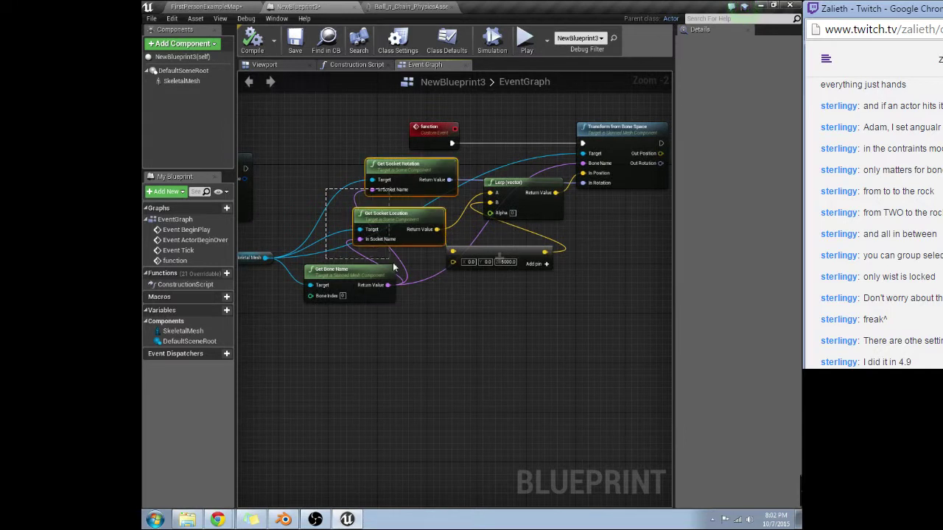
left_click_drag(444, 282, 513, 283)
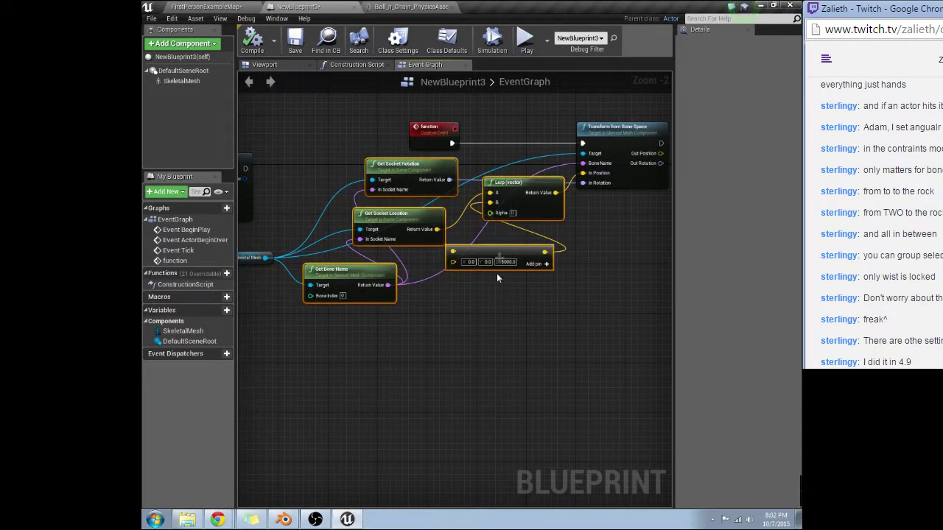
key("Delete")
Move the Skeletal Mesh reference node up and closer to the function event
right_click_drag(521, 185, 592, 202)
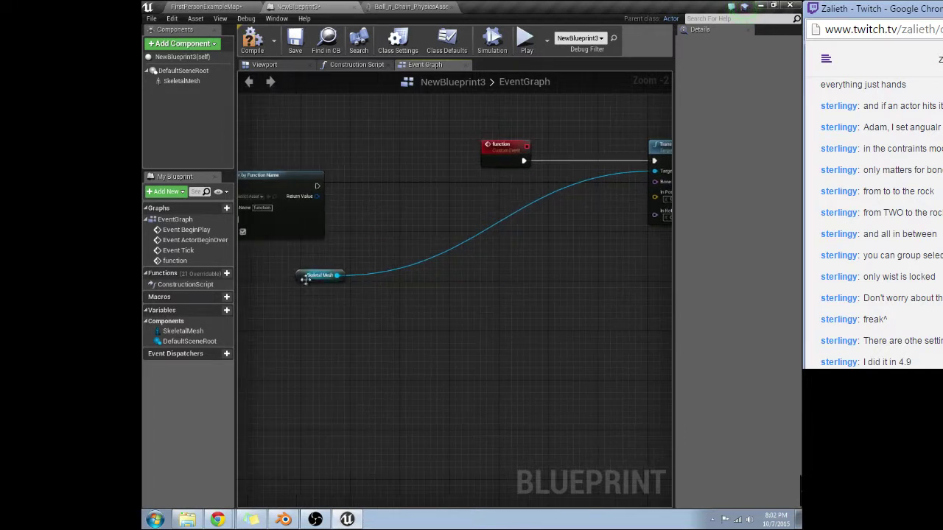
left_click_drag(301, 270, 376, 209)
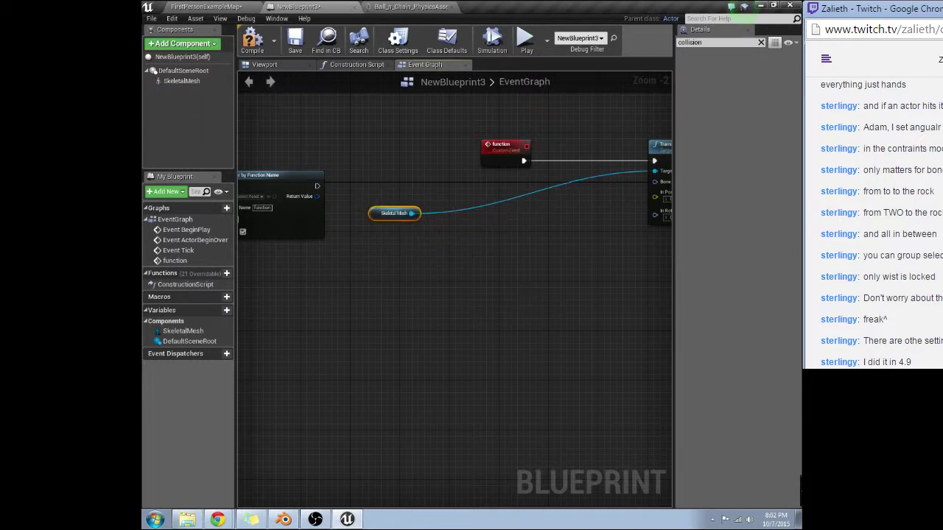
right_click_drag(477, 323, 416, 320)
Look up Bone13 in the Ball_n_Chain physics asset's hierarchy and set Transform from Bone Space's Bone Name to Bone13
left_click(409, 6)
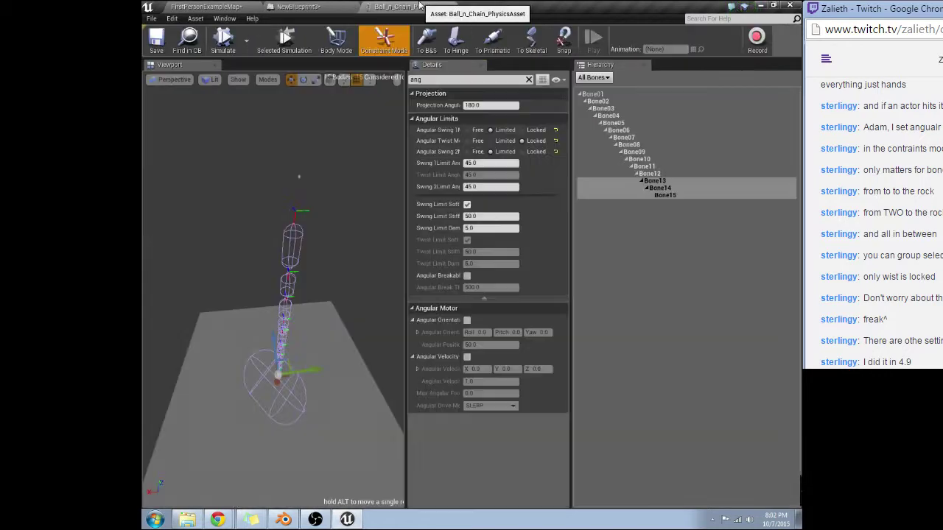
left_click(655, 184)
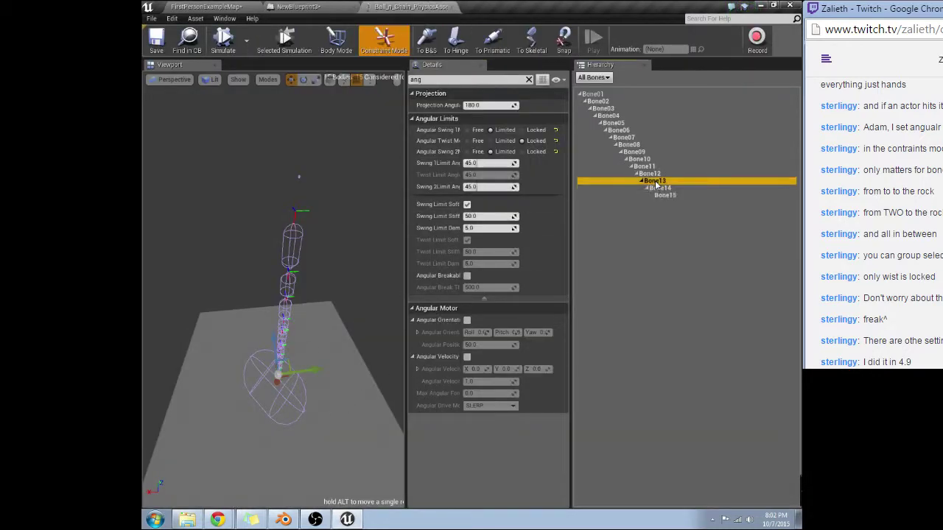
left_click(339, 7)
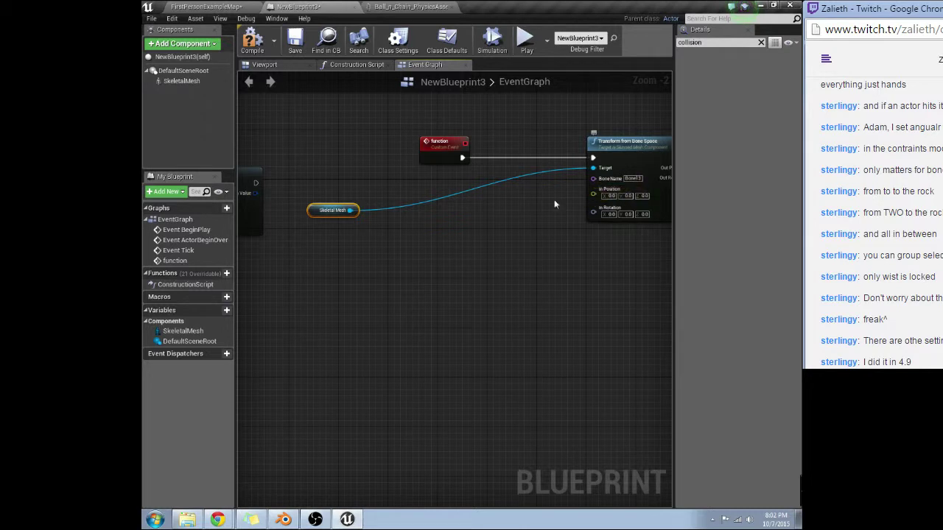
Add a Get Socket Transform node targeting the Skeletal Mesh reference
left_click_drag(360, 210, 422, 259)
type("get bone")
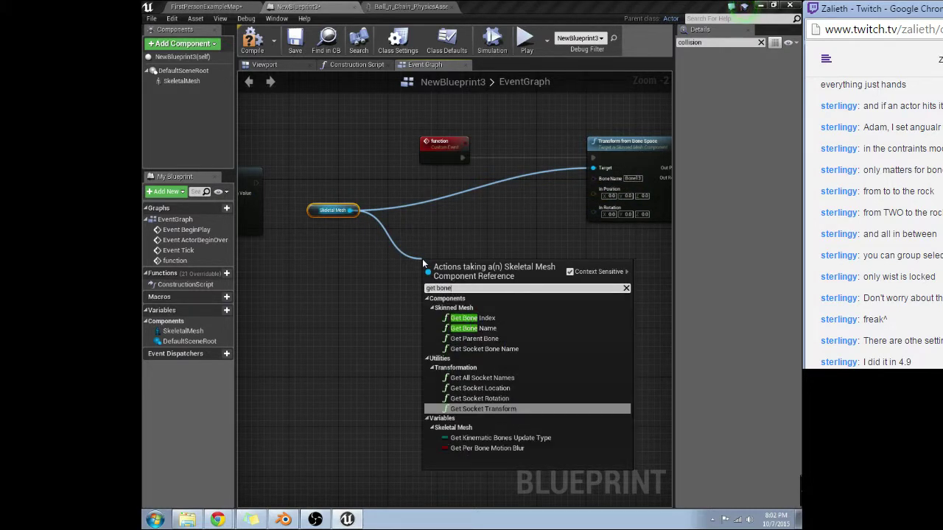
key("Up")
key("Up")
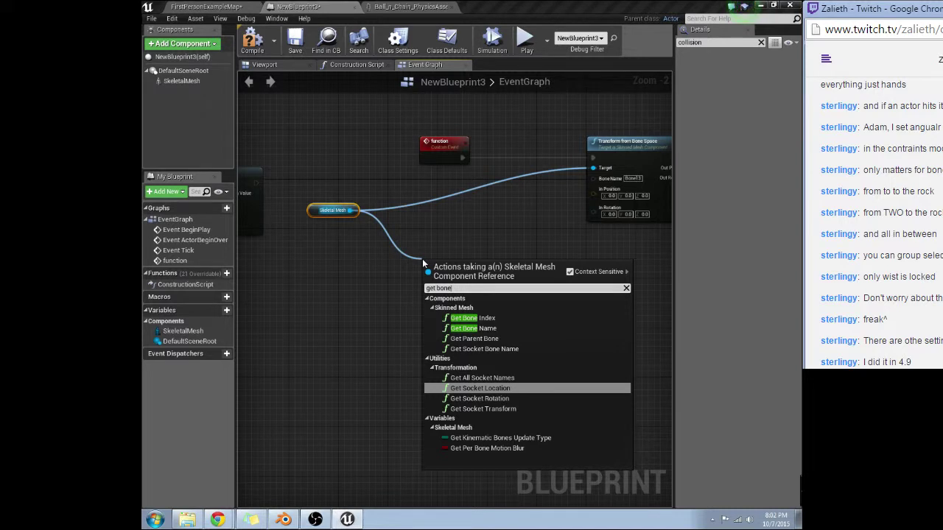
key("Down")
key("Down")
key("Return")
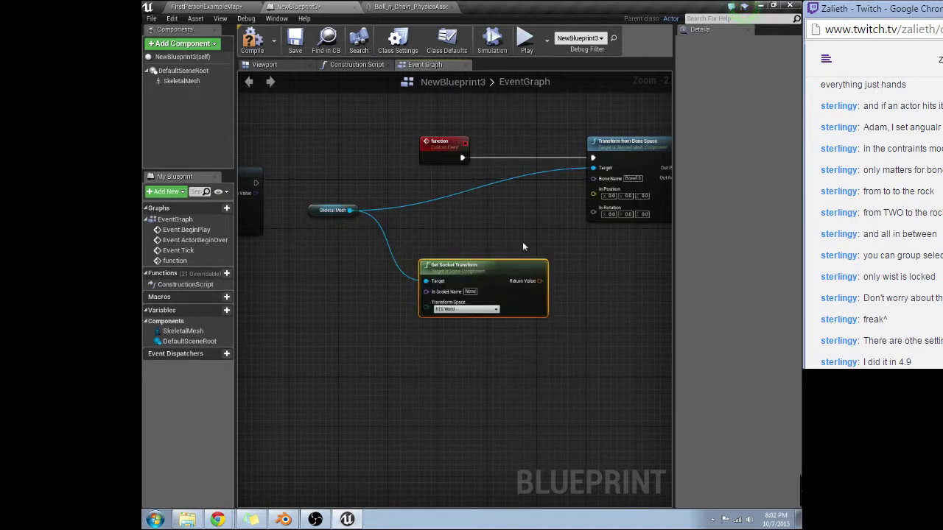
Split Get Socket Transform's return value, set In Socket Name to Bone13 and keep Transform Space at RTS World
right_click(540, 281)
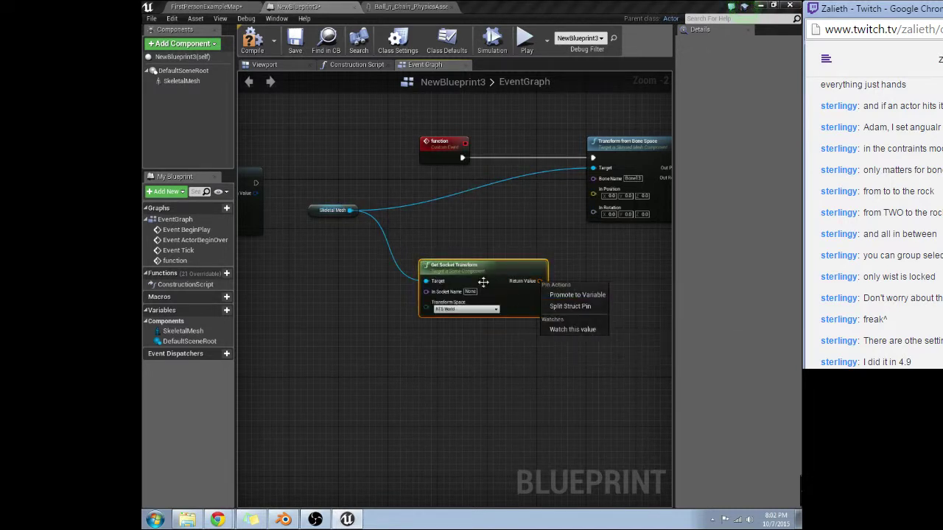
left_click(568, 306)
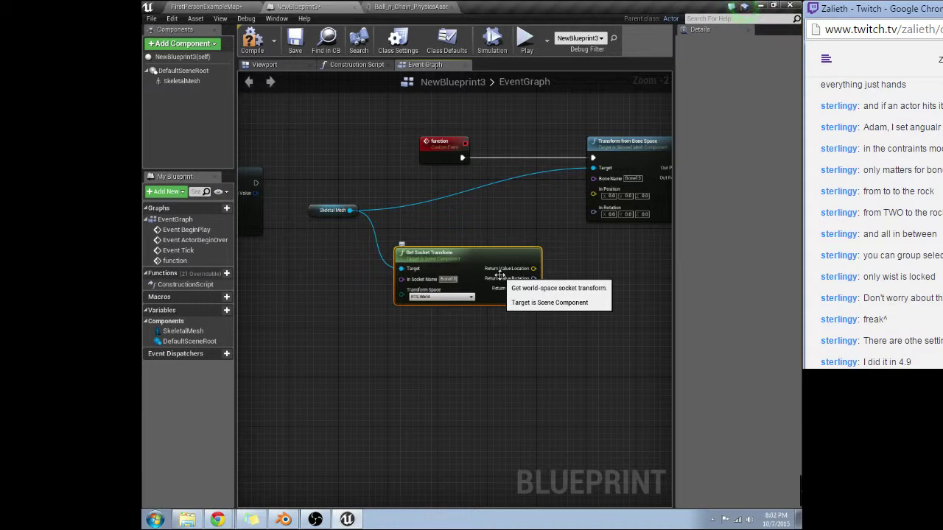
left_click(442, 297)
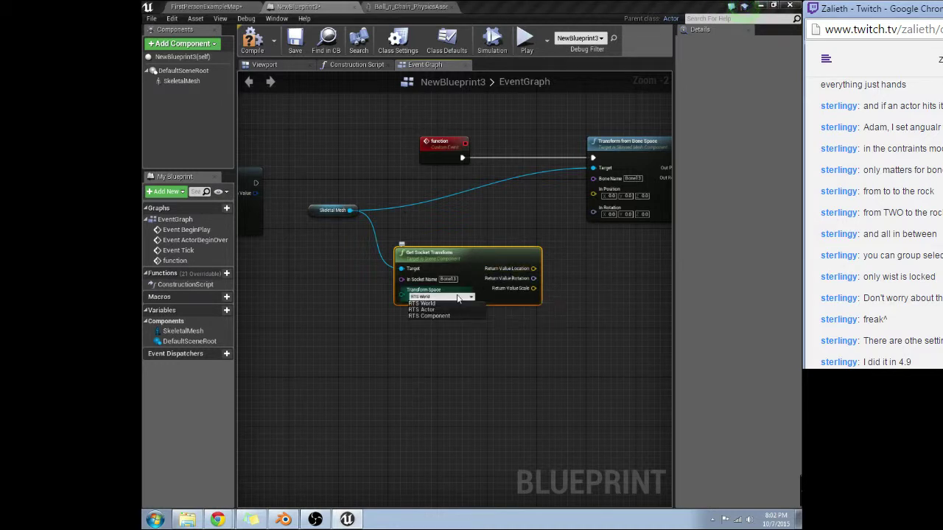
left_click(447, 302)
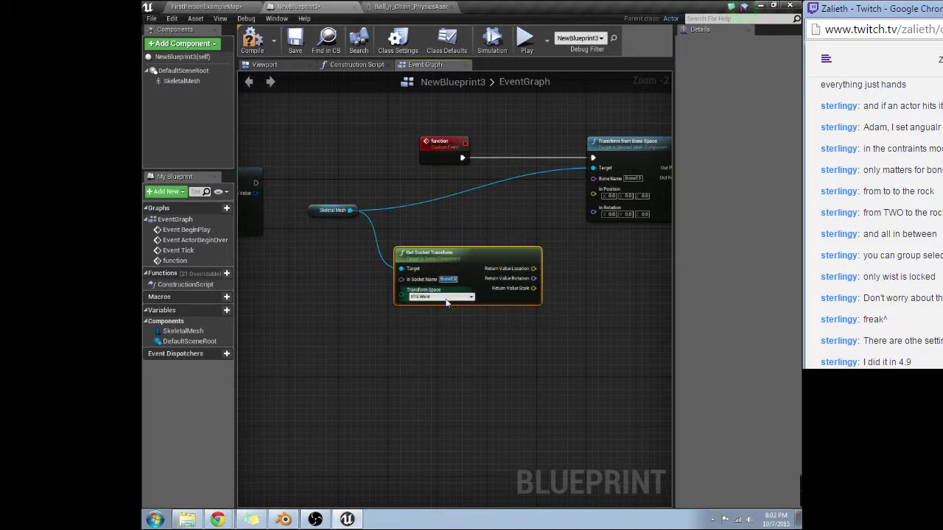
Add a vector + vector node fed by Get Socket Transform's Return Value Location, with a Z offset of 5000
left_click_drag(472, 265, 416, 264)
left_click_drag(479, 268, 510, 237)
type("+")
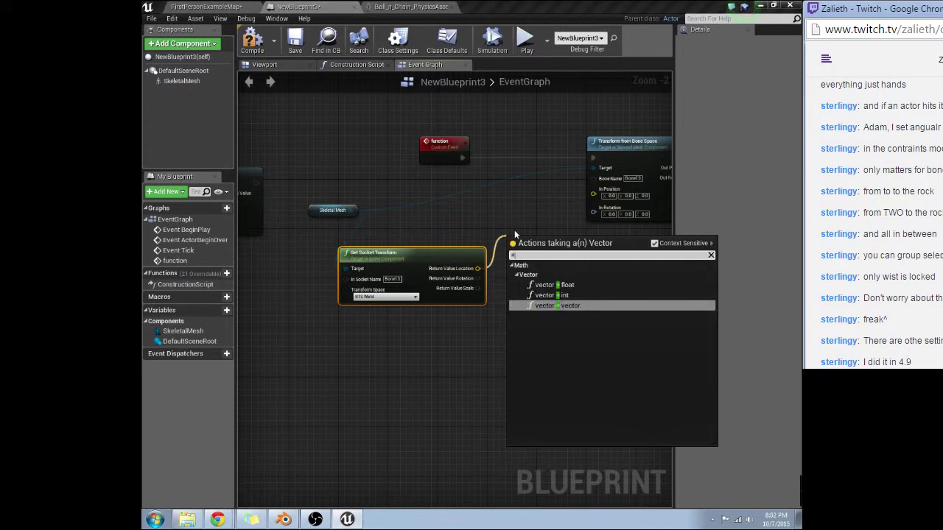
key("Return")
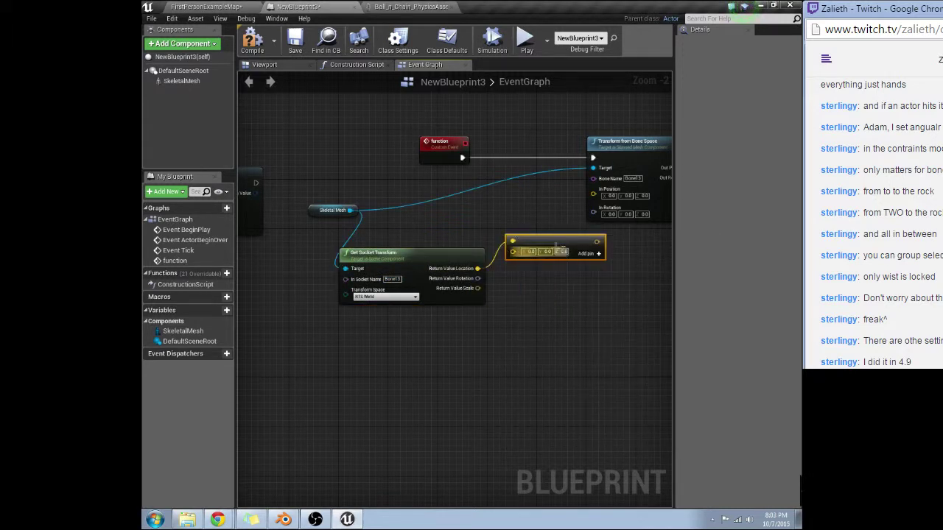
left_click(561, 252)
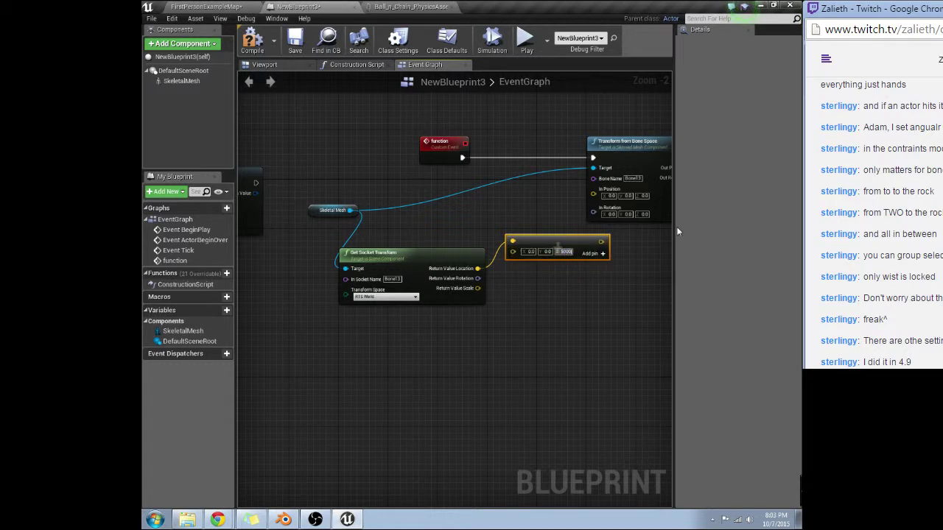
Wire the vector sum into Transform from Bone Space's In Position and Return Value Rotation into In Rotation, tidying the addition node's placement
left_click_drag(601, 242, 594, 191)
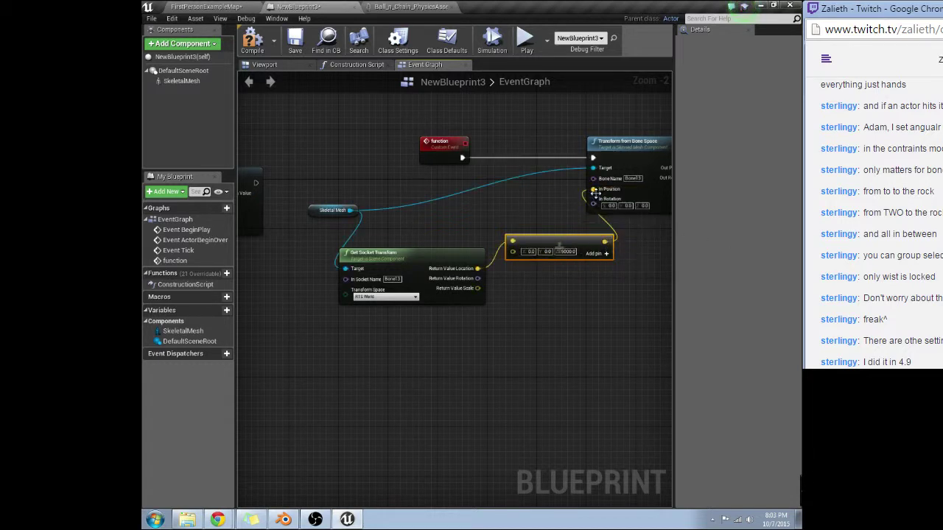
left_click_drag(478, 279, 594, 199)
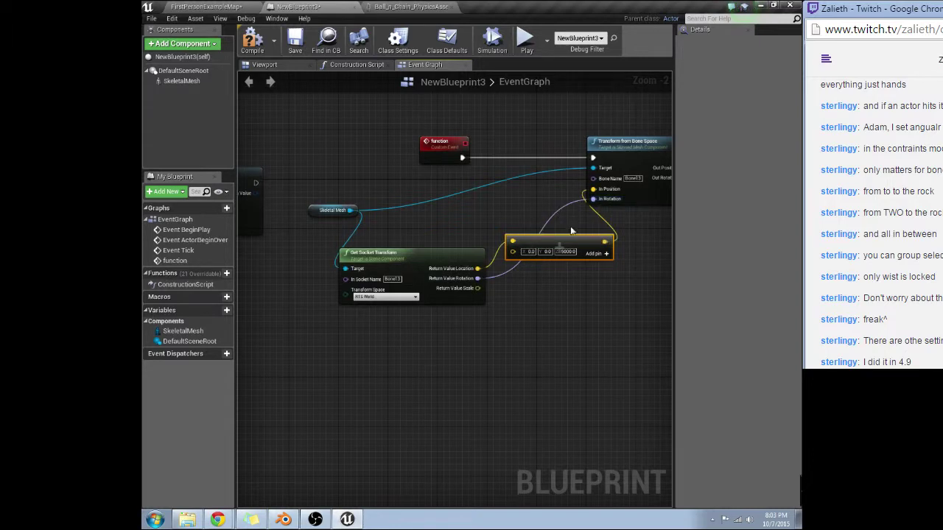
left_click_drag(561, 243, 493, 225)
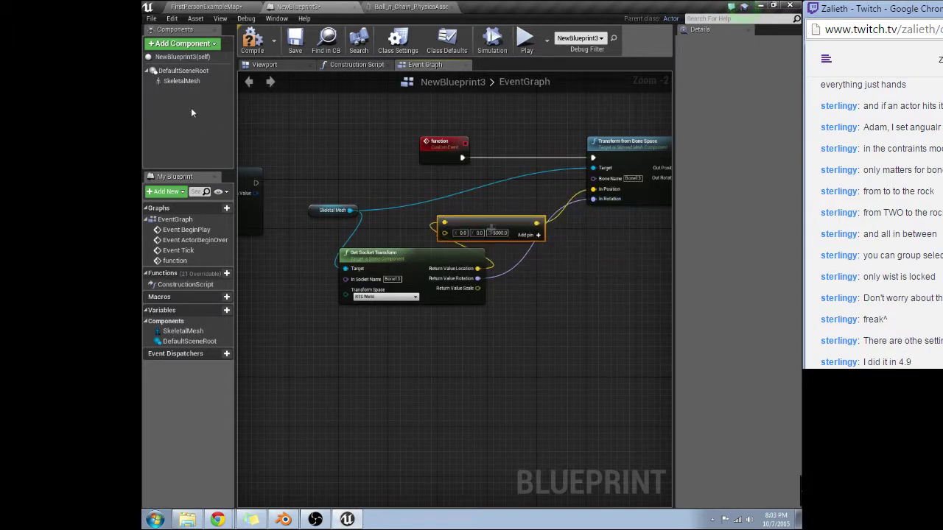
Compile NewBlueprint3 and play-test the ball and chain in FirstPersonExampleMap
left_click(257, 42)
left_click(213, 7)
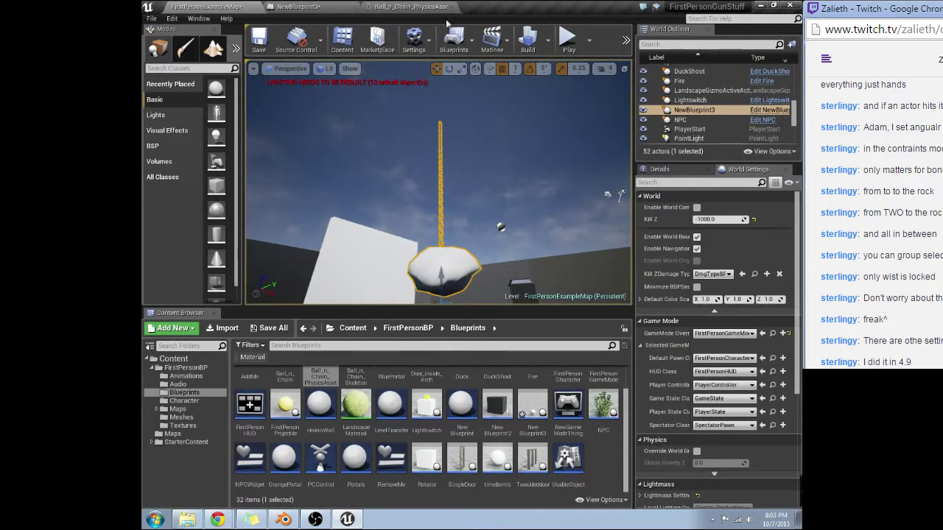
left_click(561, 35)
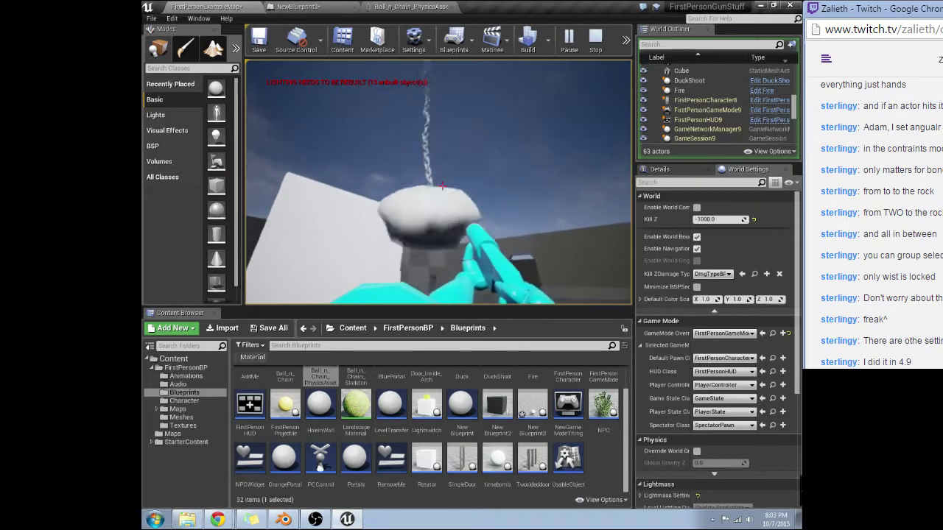
key("Escape")
In NewBlueprint3's event graph, disconnect the function event from Transform from Bone Space
left_click(409, 6)
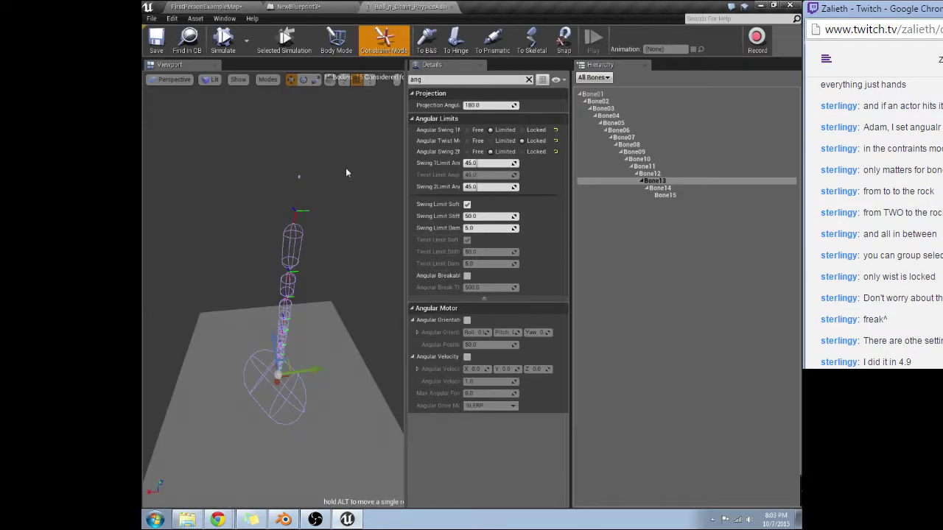
left_click(327, 8)
left_click(460, 154)
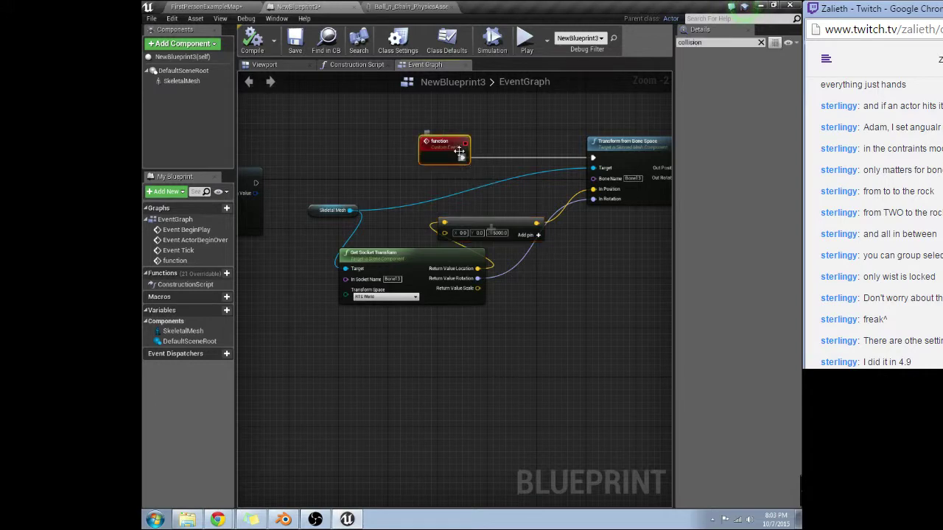
left_click(460, 158, "alt")
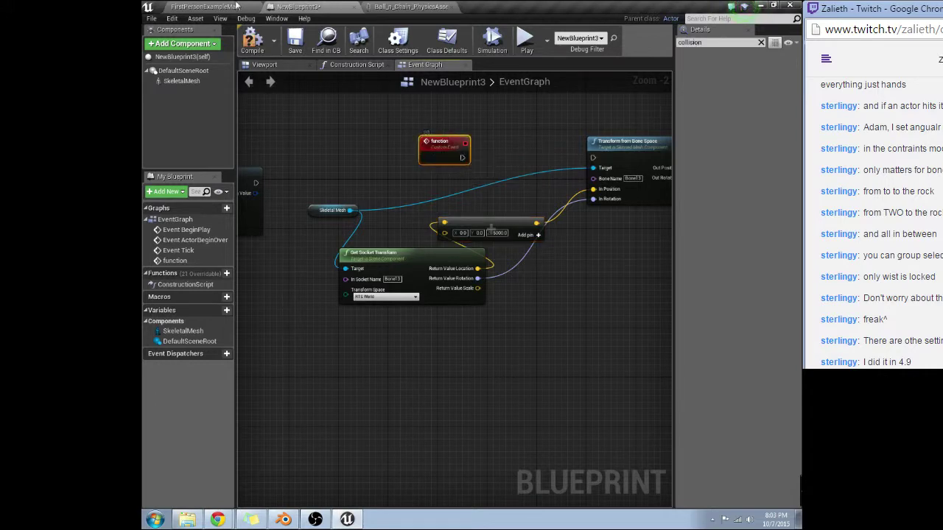
Play-test the level with the function event disconnected, shooting projectiles at the hanging ball and walking around it
left_click(205, 6)
left_click(568, 39)
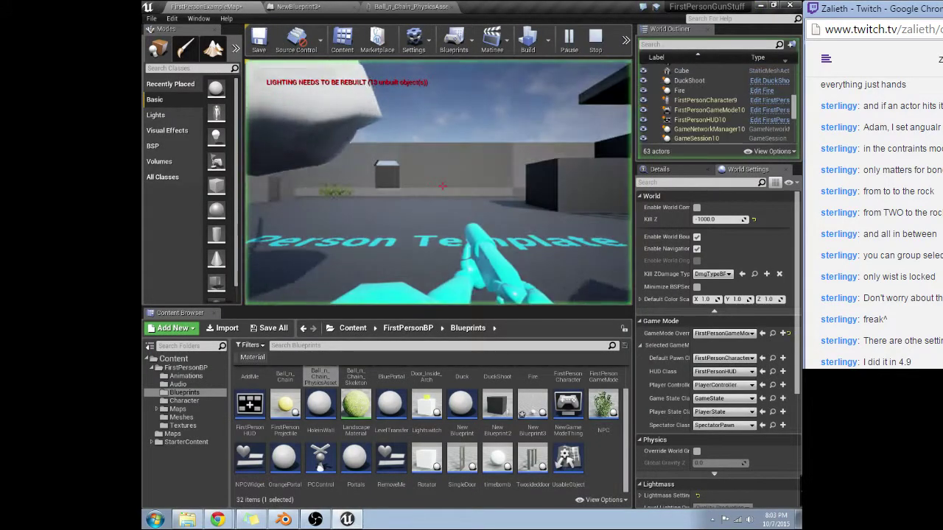
left_click(442, 186)
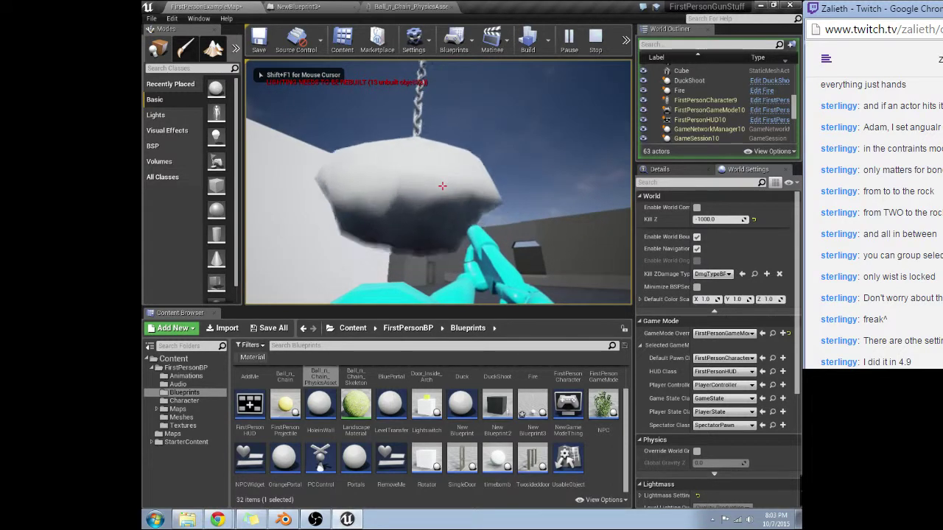
key("s")
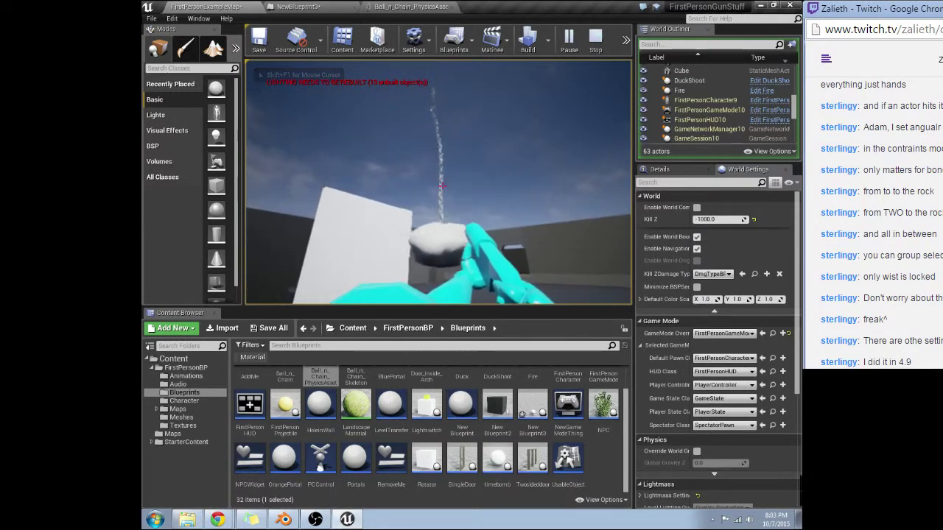
left_click(442, 185)
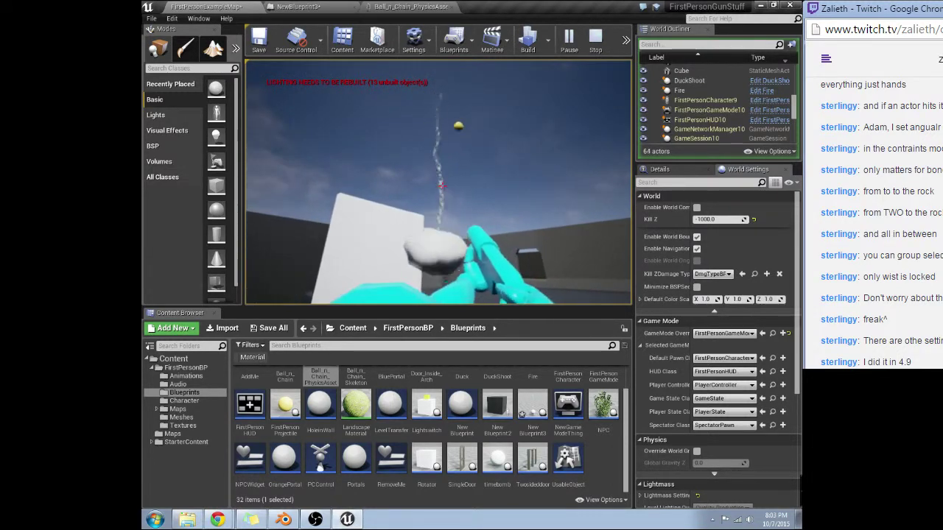
left_click(442, 185)
left_click(442, 186)
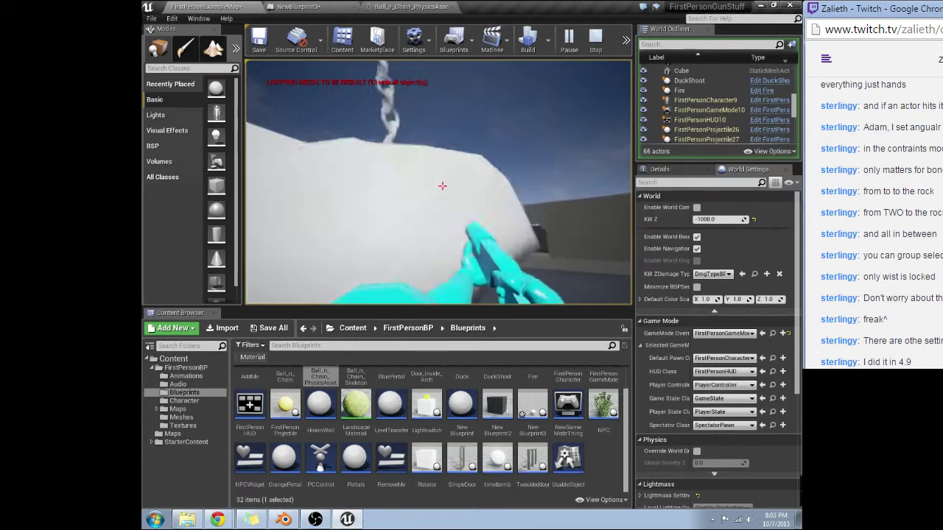
key("s")
key("Escape")
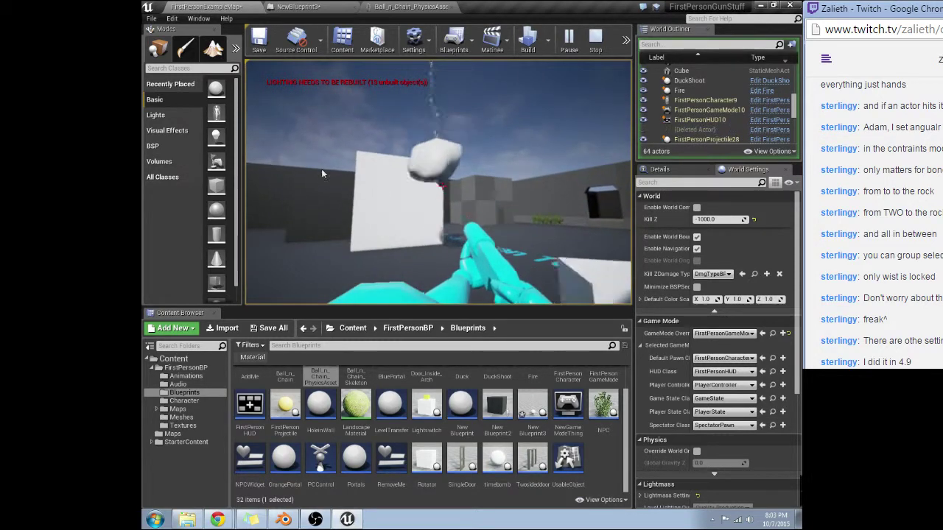
Return to NewBlueprint3's event graph and examine the description and pins of Transform from Bone Space
left_click(407, 7)
left_click(296, 7)
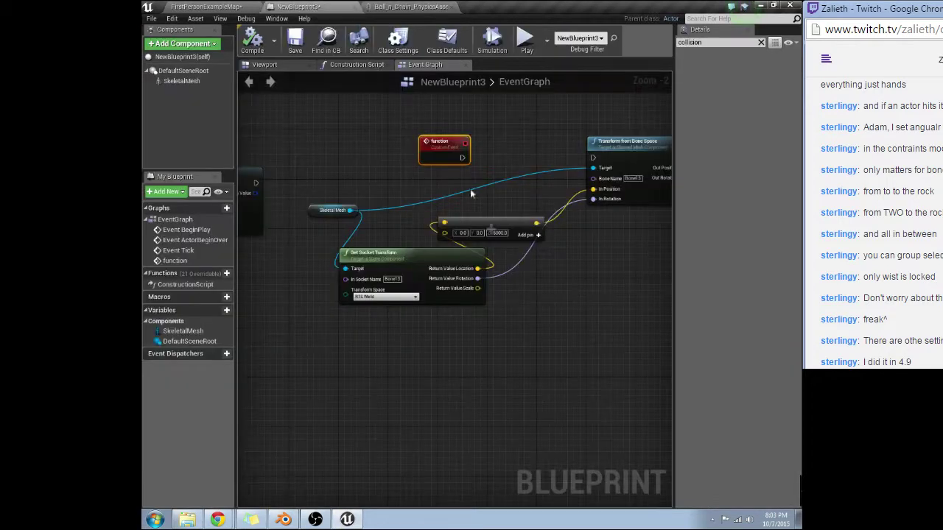
left_click(631, 151)
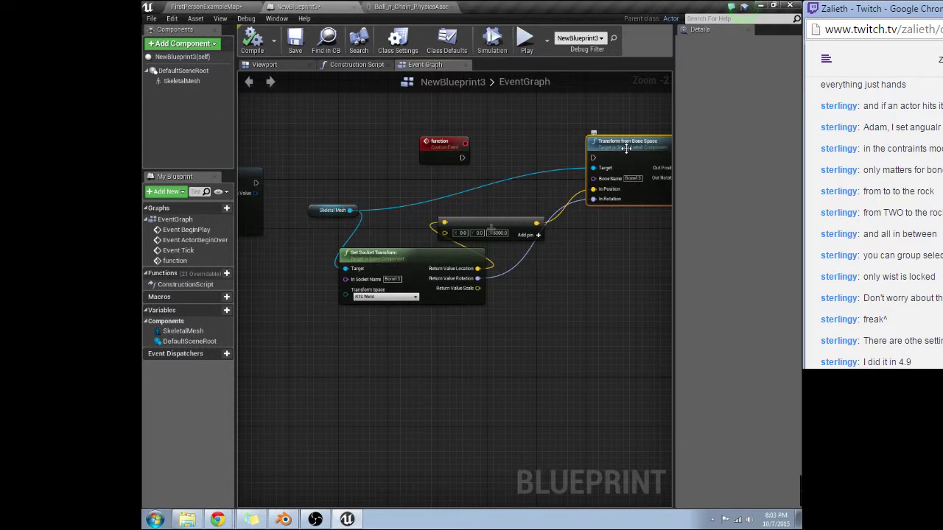
right_click_drag(625, 148, 510, 185)
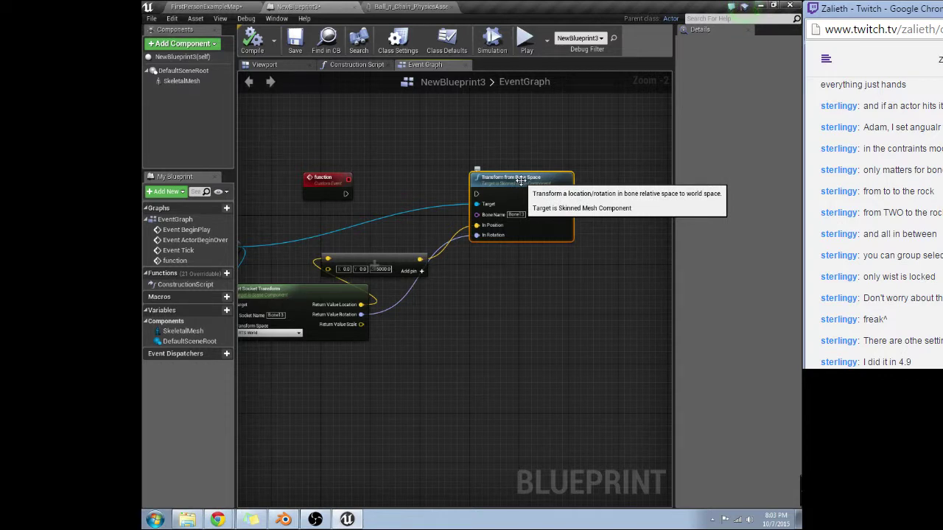
scroll(521, 180, "up", 2)
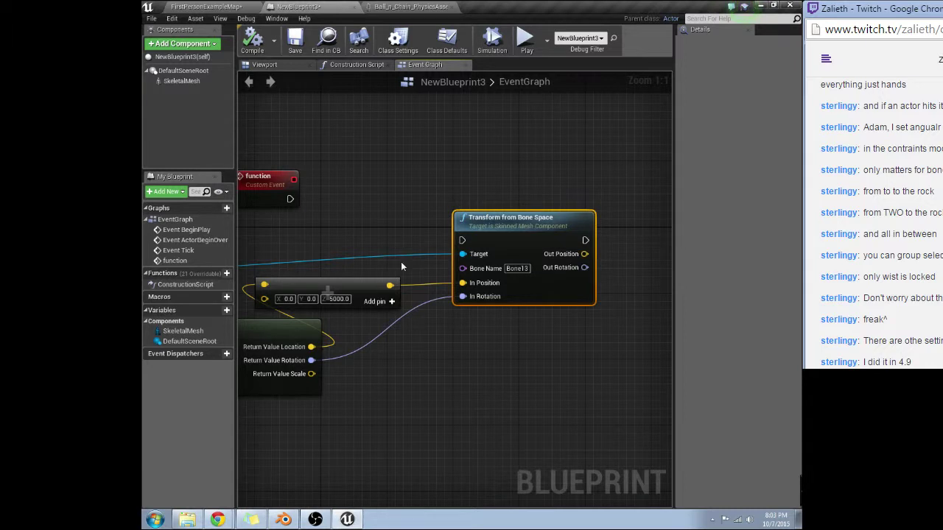
Add an Add Impulse at Location (SkeletalMesh) node and place it between the function event and Transform from Bone Space
right_click(401, 237)
type("add")
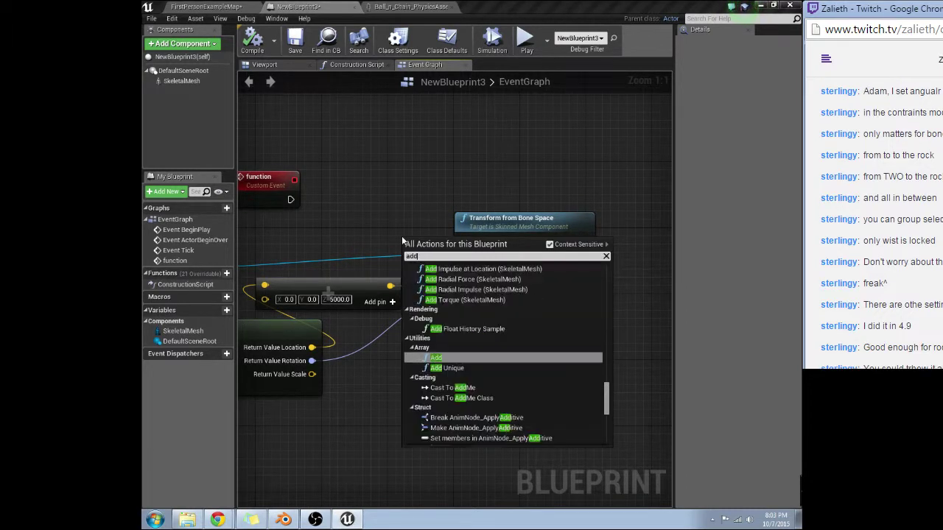
type(" impulse")
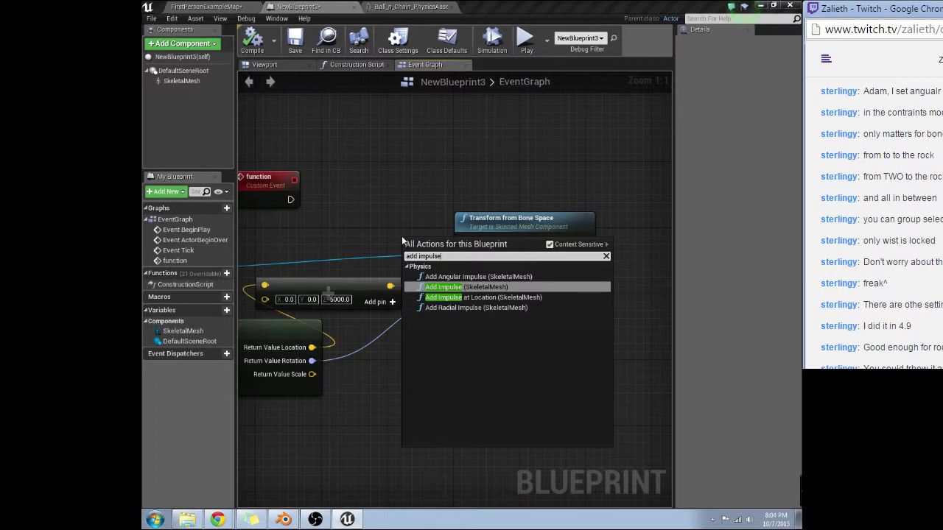
key("Down")
key("Return")
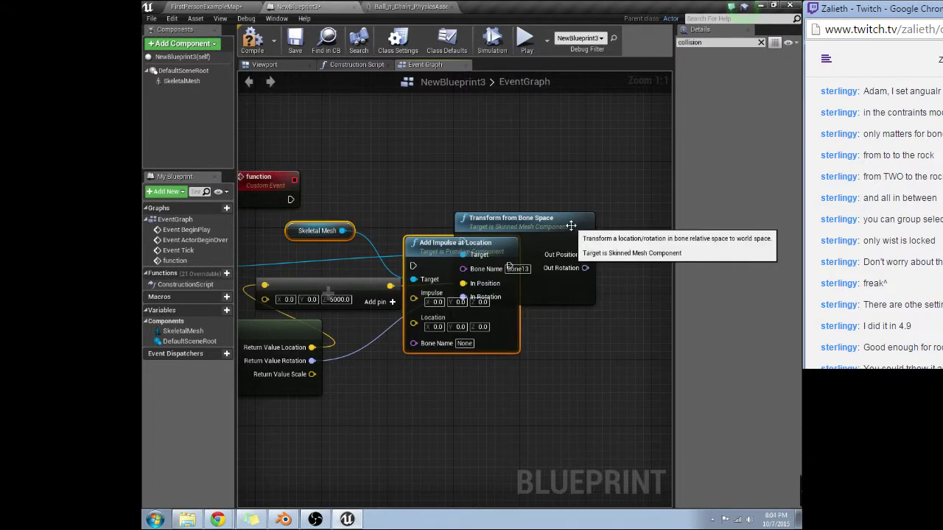
left_click_drag(530, 219, 605, 177)
left_click_drag(462, 262, 463, 165)
right_click_drag(455, 210, 540, 196)
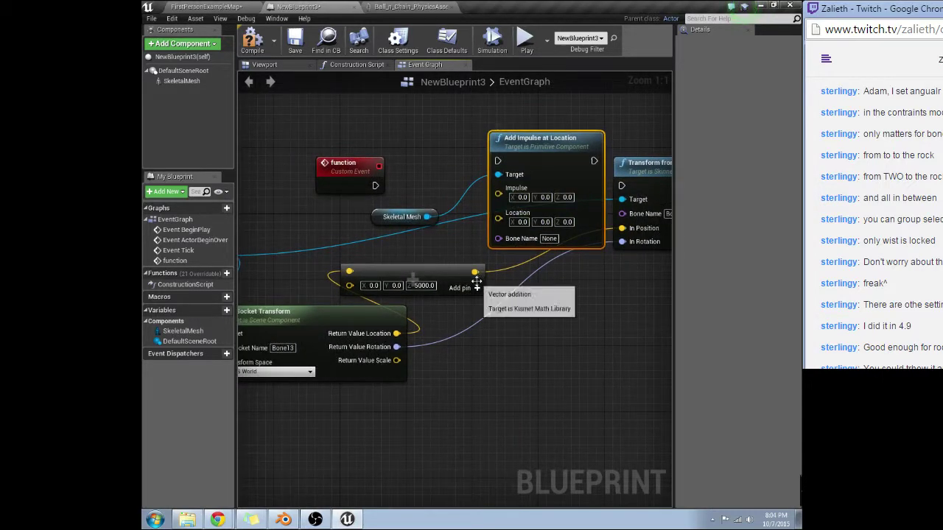
Wire Add Impulse at Location: vector sum to Impulse, Return Value Location to Location, and execution from the function event
left_click_drag(474, 272, 396, 333)
right_click_drag(536, 308, 478, 336)
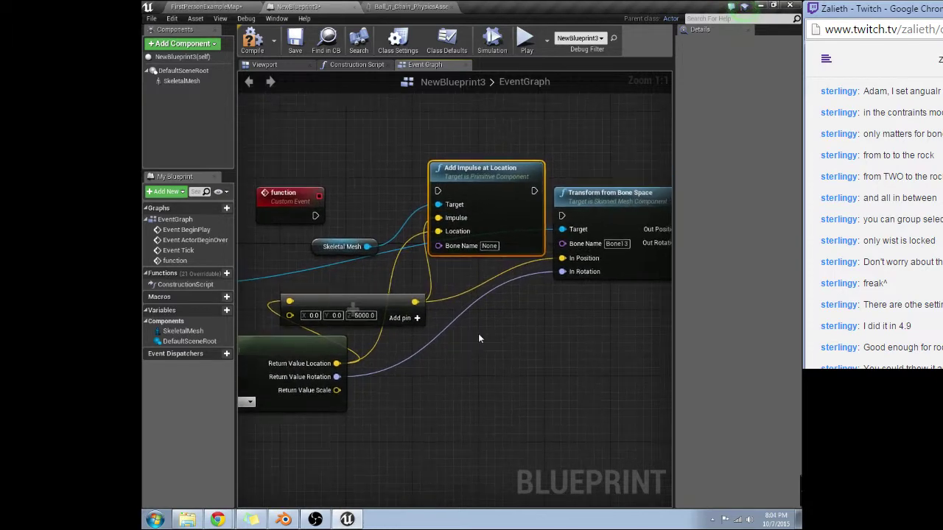
left_click_drag(439, 193, 413, 194)
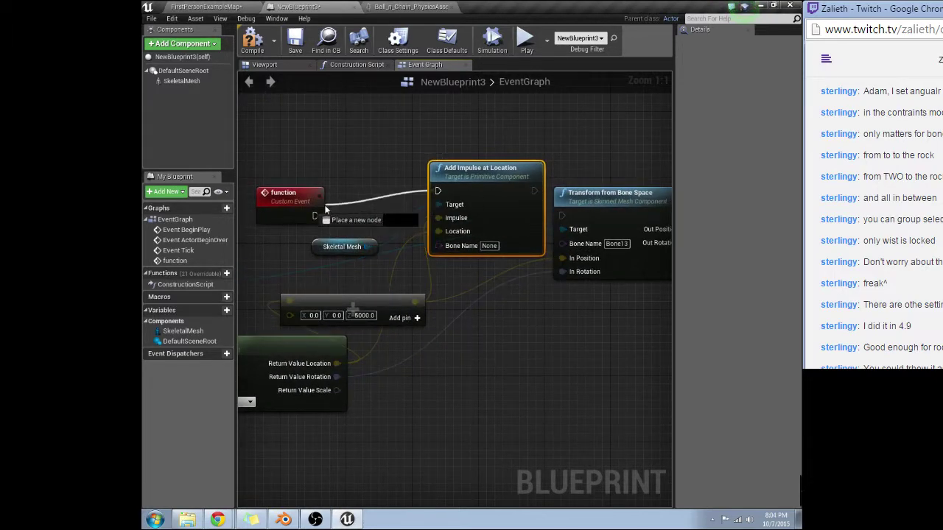
left_click_drag(325, 210, 315, 215)
right_click_drag(355, 222, 425, 210)
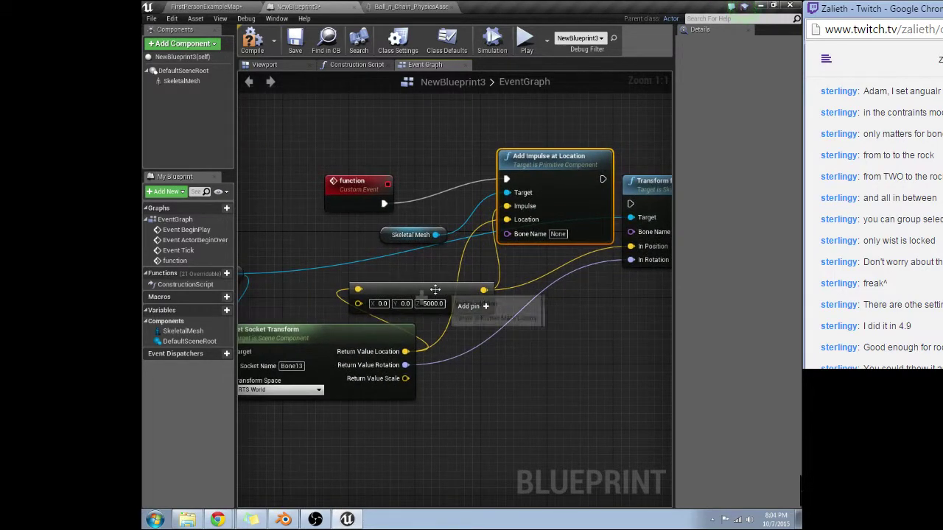
Set Add Impulse at Location's Bone Name to Bone13, save NewBlueprint3 and return to the FirstPersonExampleMap level
type("Bo")
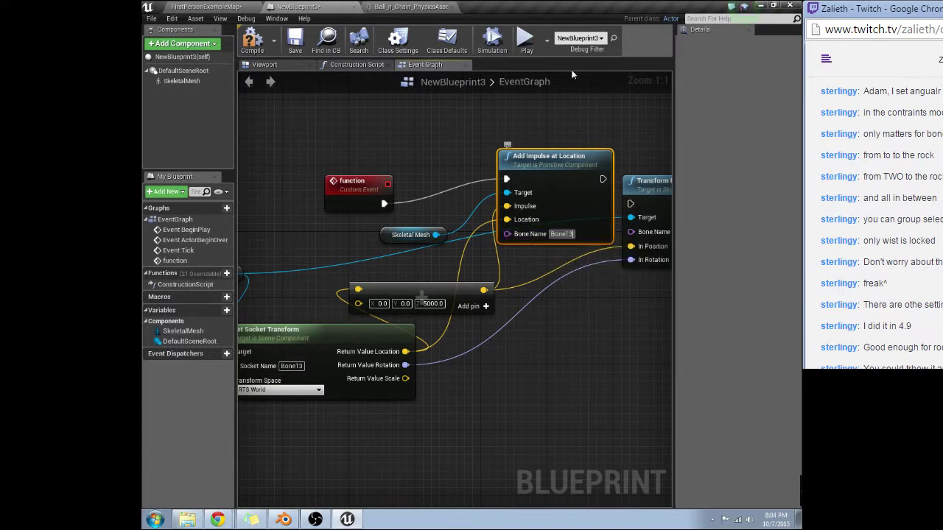
left_click(294, 39)
left_click(236, 8)
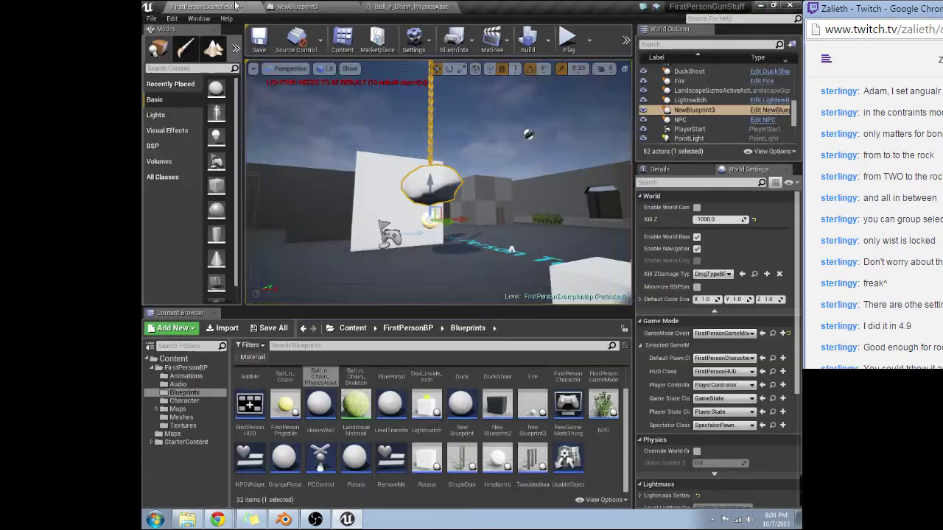
Play-test the level, shooting projectiles at the hanging ball and chain from several sides, and end the session
left_click(569, 41)
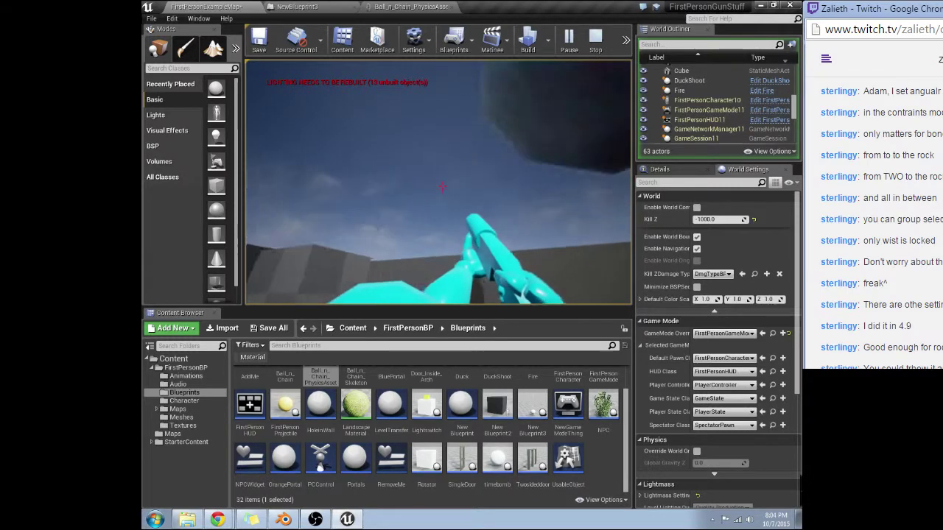
left_click(442, 186)
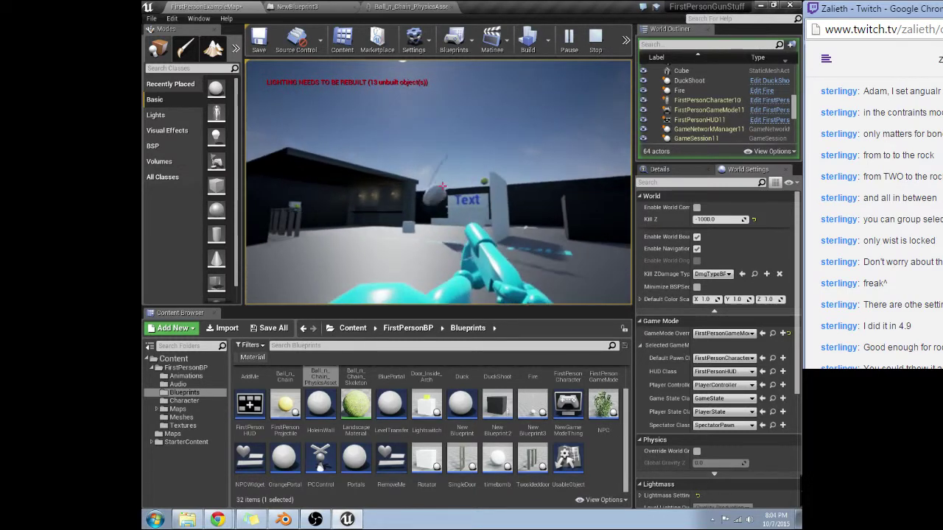
left_click(442, 185)
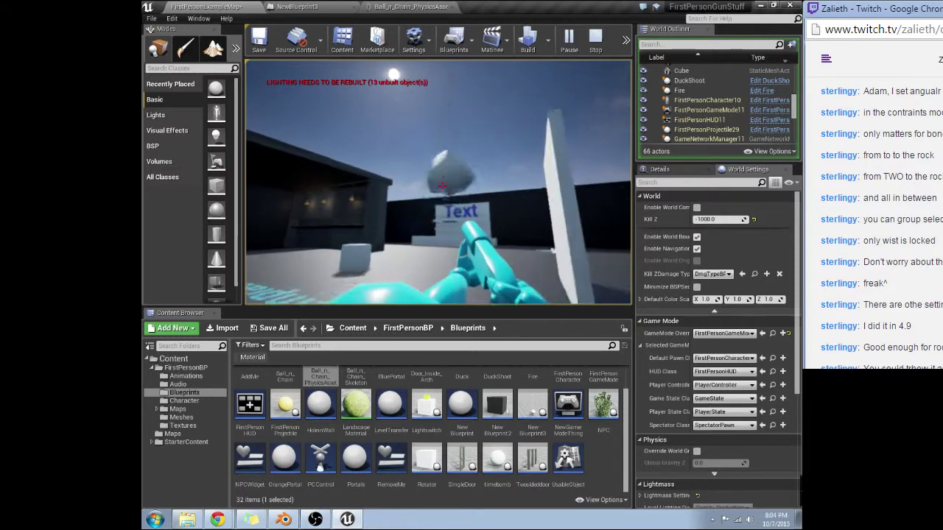
left_click(442, 186)
left_click(442, 185)
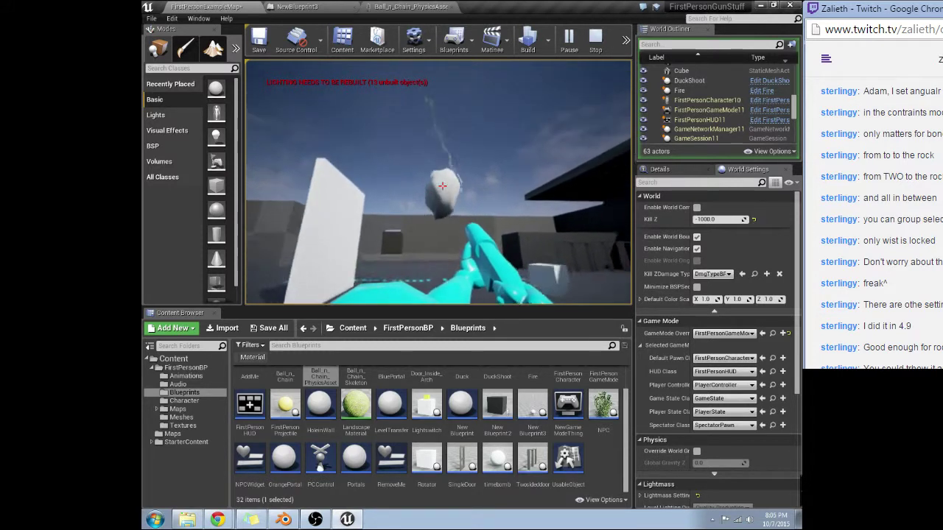
left_click(442, 186)
key("Escape")
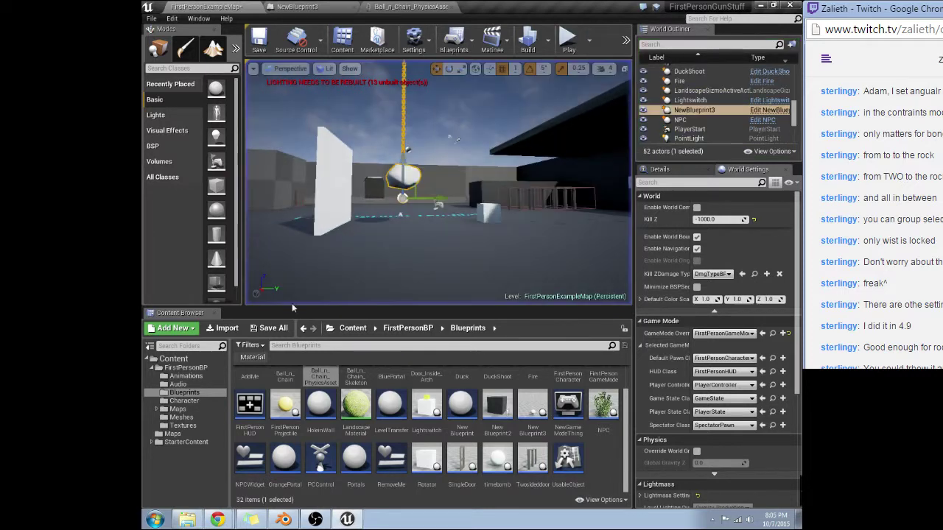
Set up a new landscape with a 7×7 Quads section size and move its preview grid outside the walled arena
right_click_drag(513, 234, 494, 223)
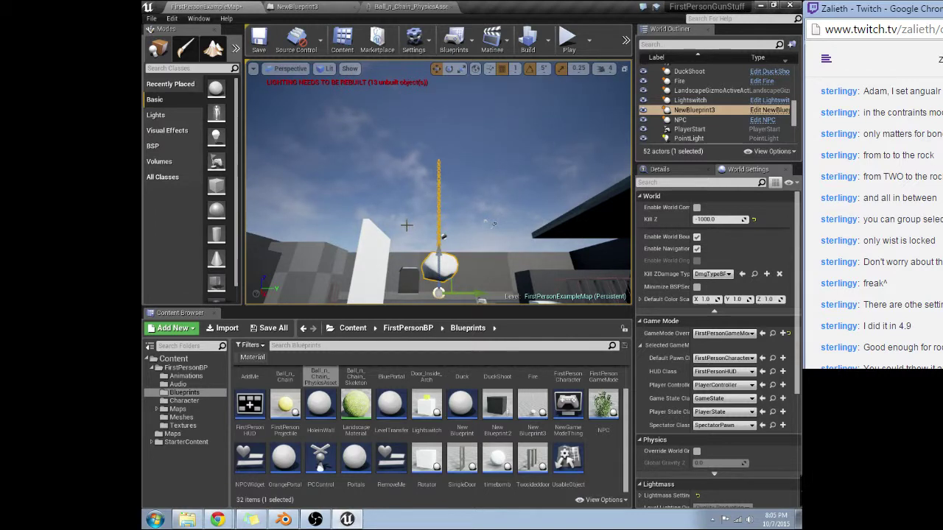
right_click_drag(408, 243, 408, 280)
right_click_drag(491, 132, 519, 125)
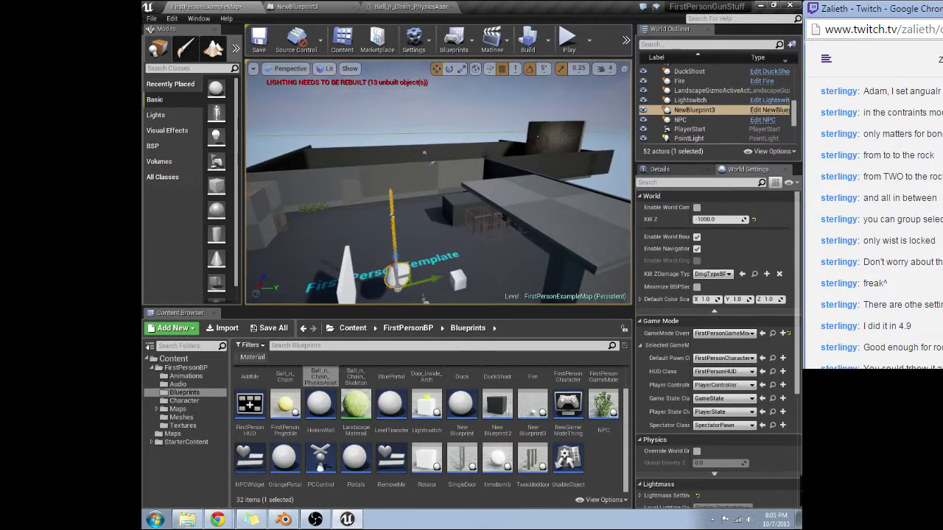
right_click_drag(430, 162, 497, 131)
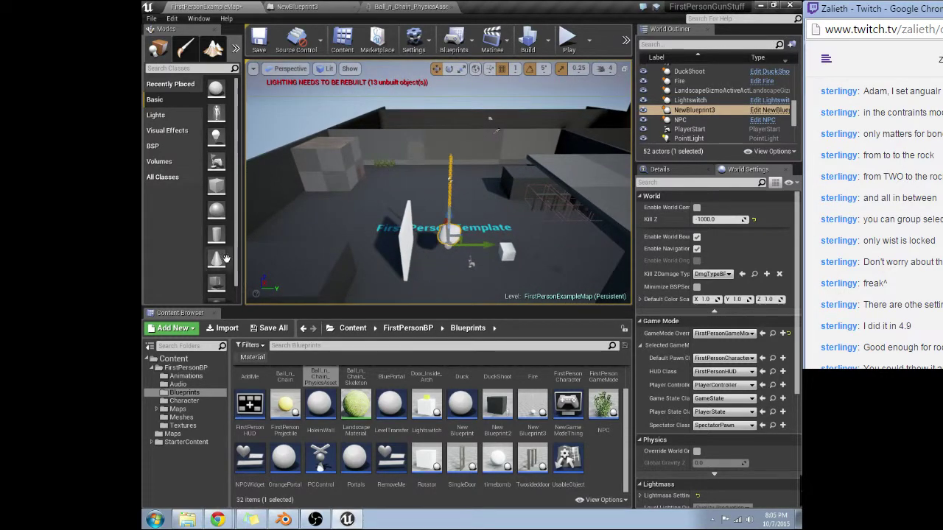
right_click_drag(342, 273, 339, 237)
right_click_drag(390, 221, 343, 189)
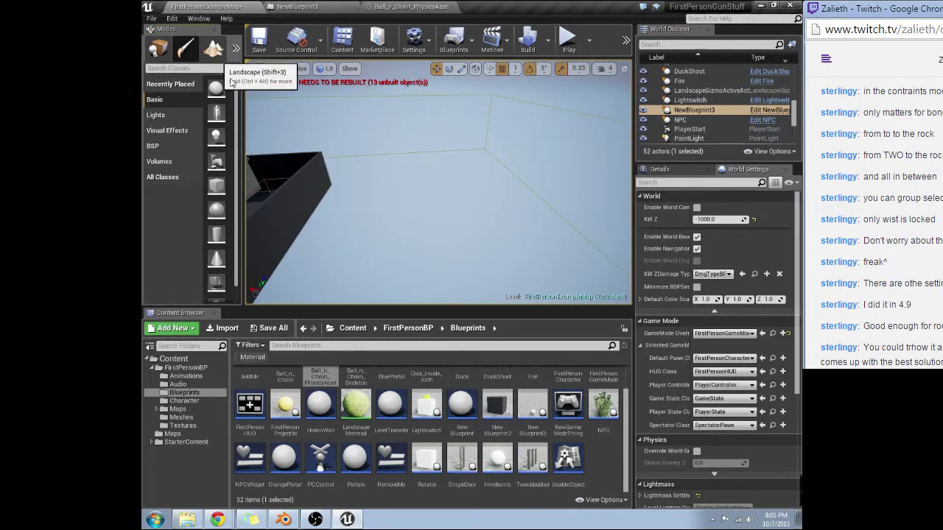
key("shift+3")
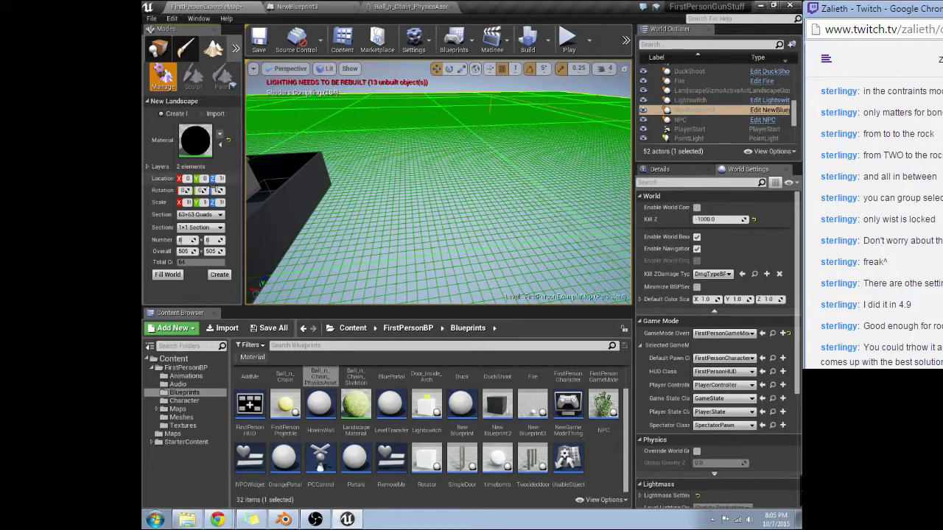
left_click(199, 214)
left_click(207, 227)
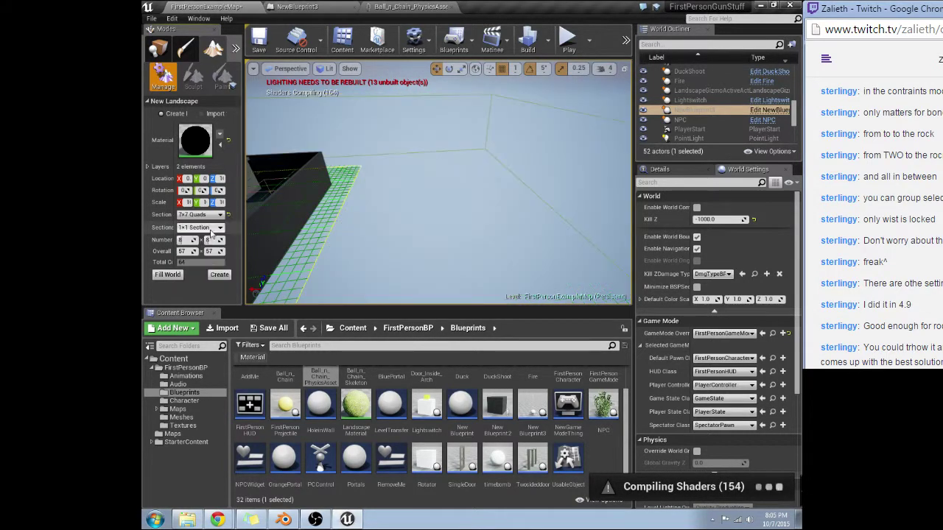
right_click_drag(412, 187, 383, 202)
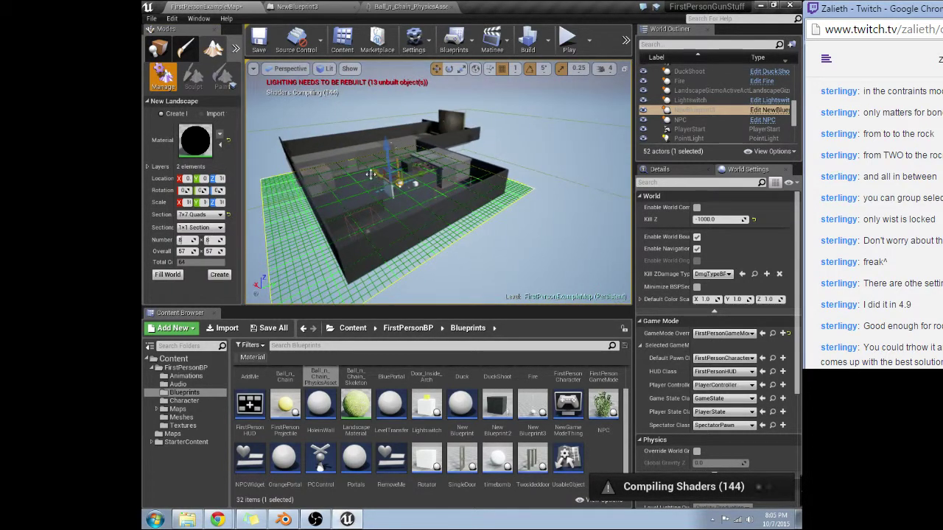
left_click_drag(373, 176, 522, 227)
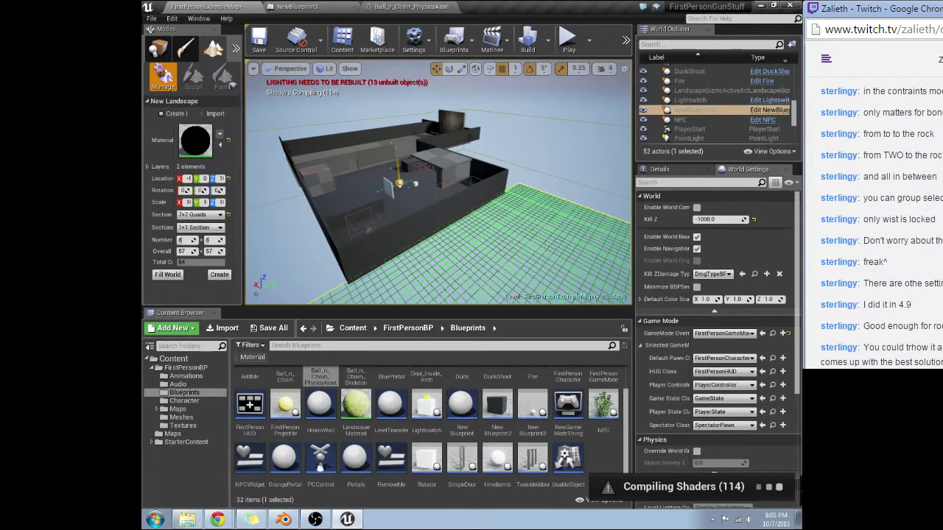
Switch to Chrome, maximize the Indirect Lighting Cache documentation page and go to its beginning
left_click_drag(801, 456, 375, 24)
scroll(471, 150, "up", 5)
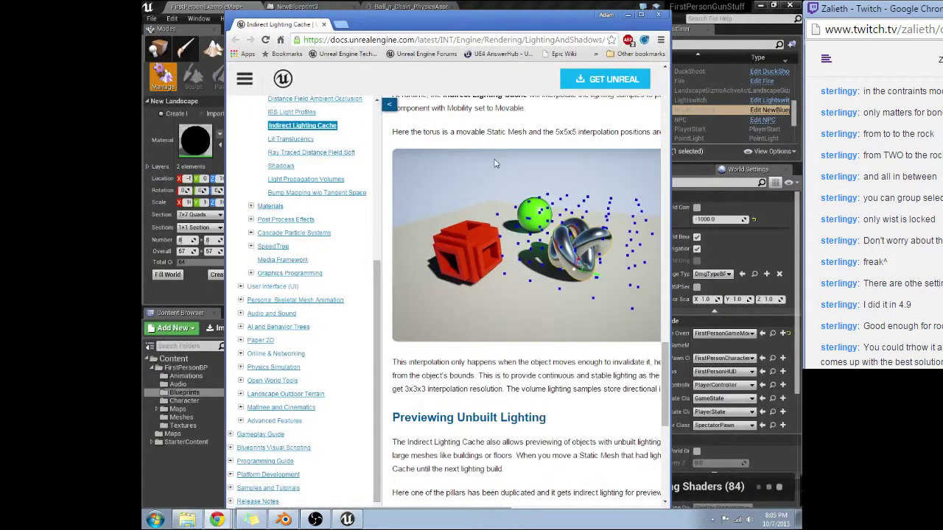
left_click(640, 14)
right_click(418, 321)
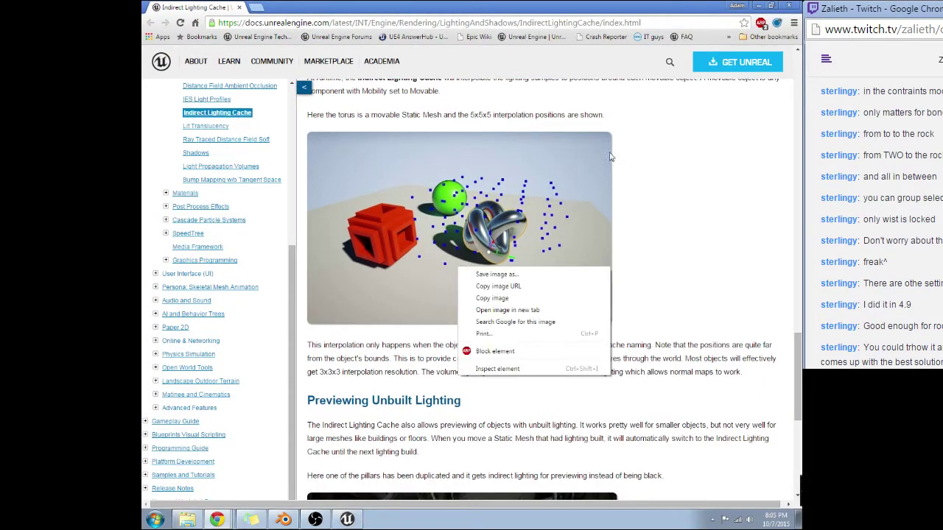
scroll(602, 229, "up", 10)
scroll(619, 224, "up", 8)
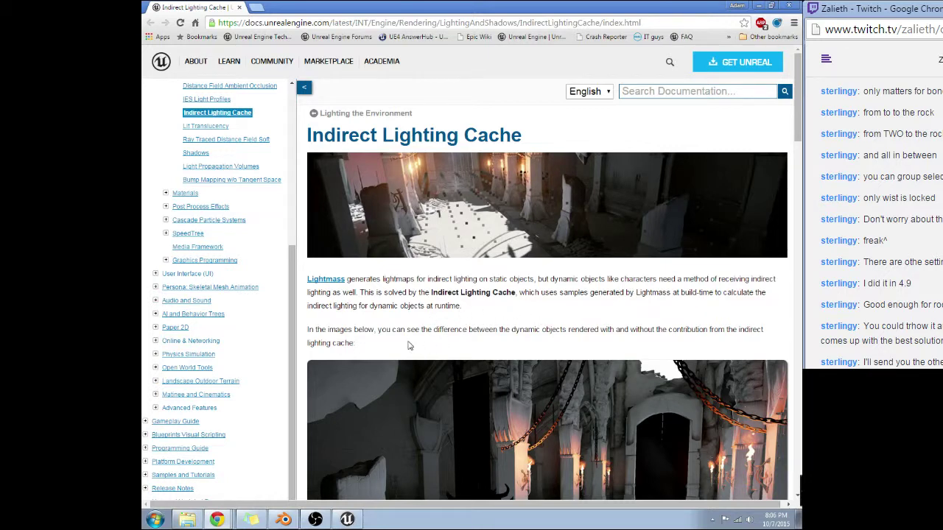
Compare the documentation's example images rendered with and without the Indirect Lighting Cache
scroll(410, 346, "down", 1)
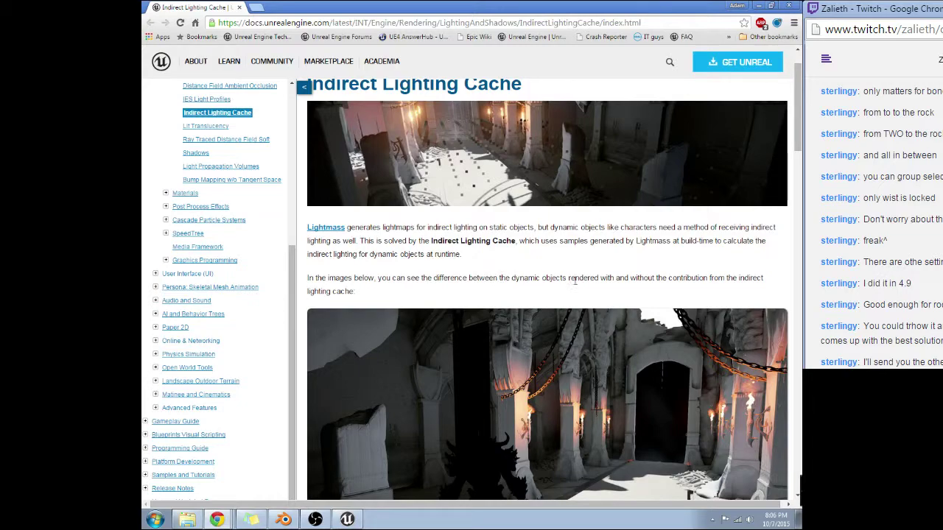
scroll(597, 287, "down", 6)
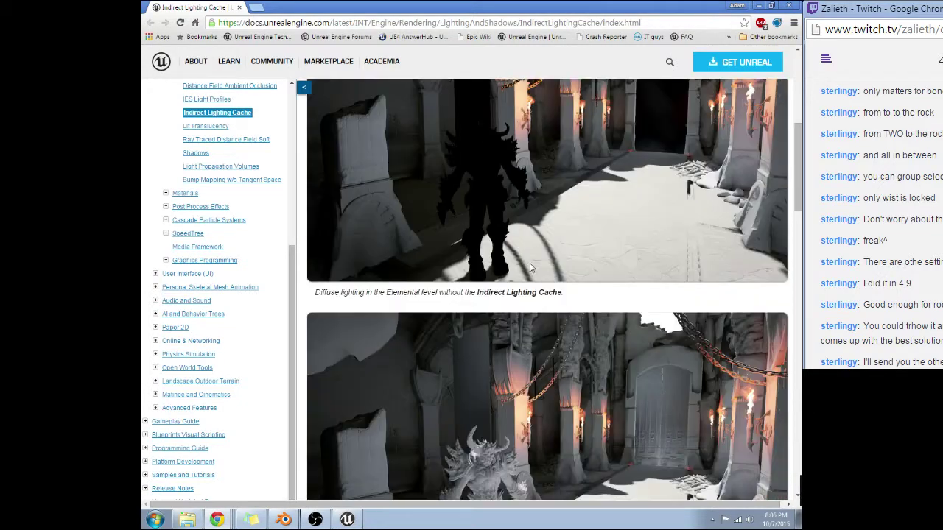
scroll(531, 267, "up", 1)
scroll(530, 267, "up", 2)
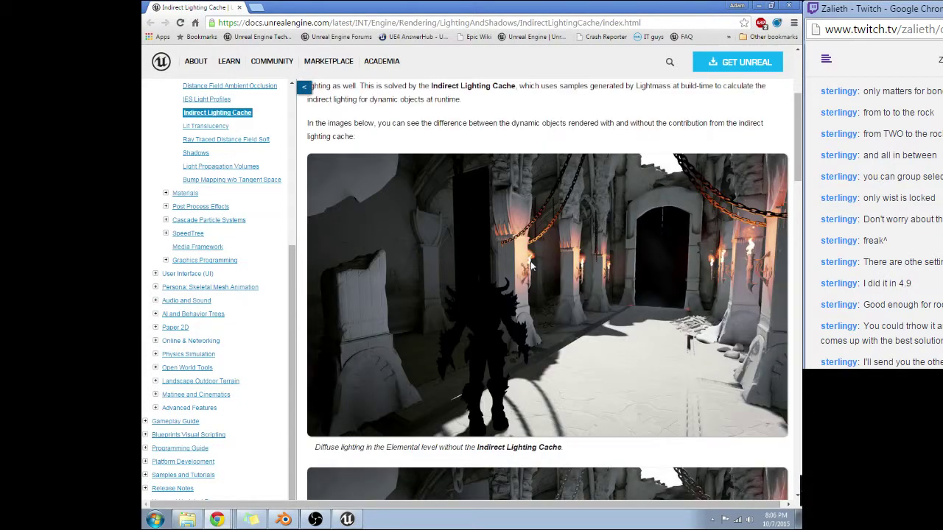
scroll(531, 267, "down", 3)
scroll(542, 236, "down", 5)
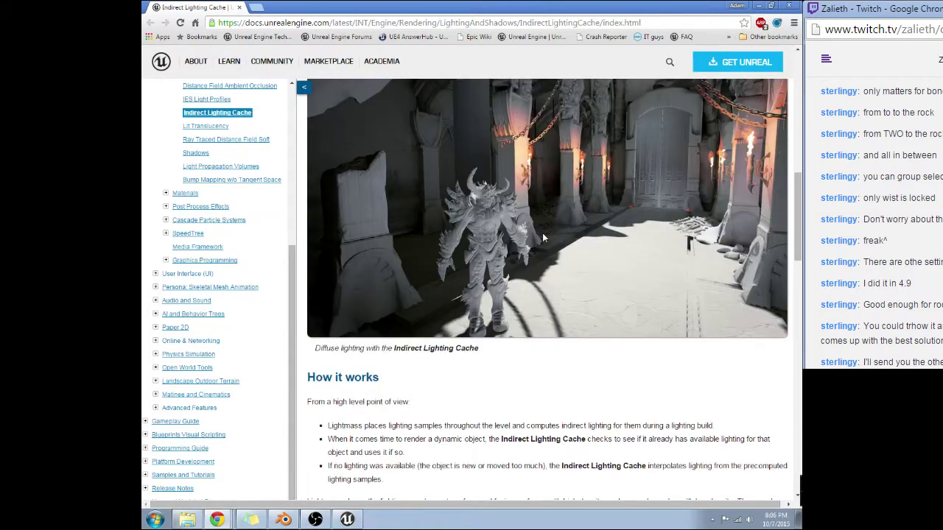
scroll(544, 233, "down", 5)
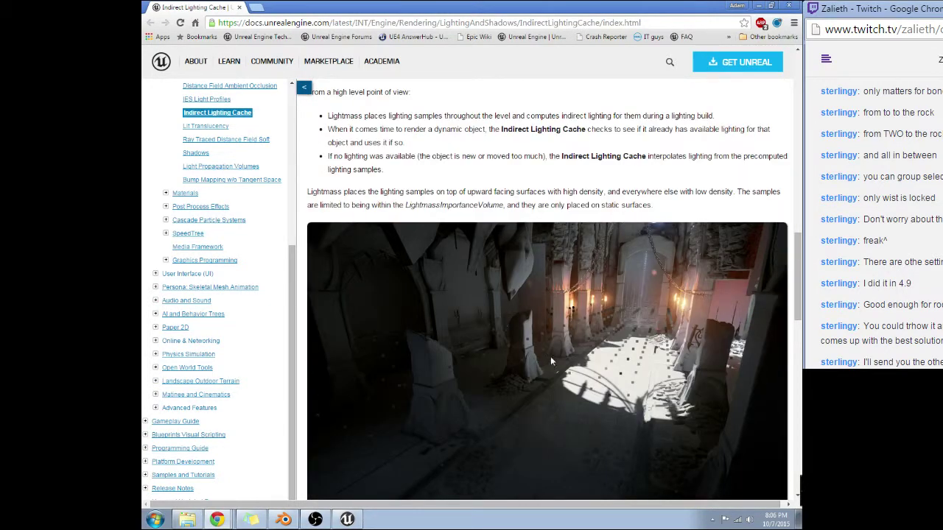
Read the How it works section, focusing on the bullet about interpolating precomputed lighting samples
scroll(517, 291, "up", 2)
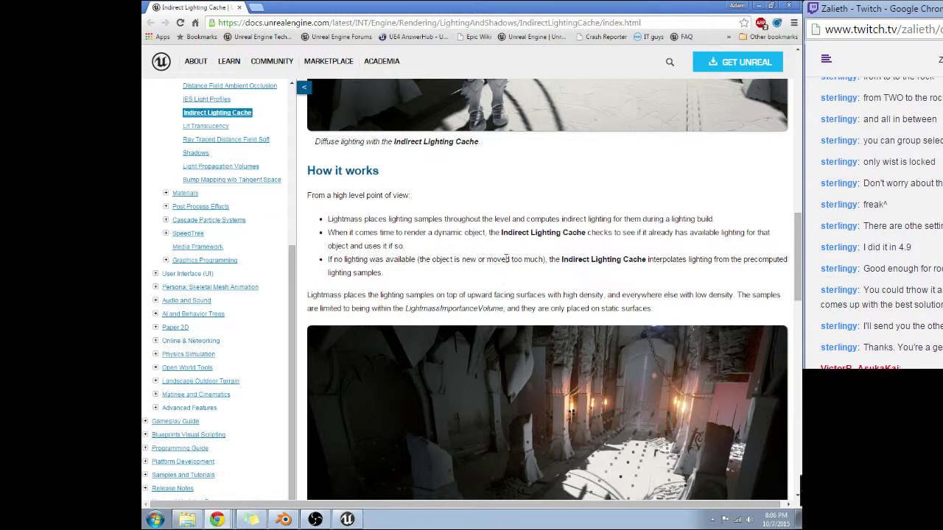
triple_click(362, 270)
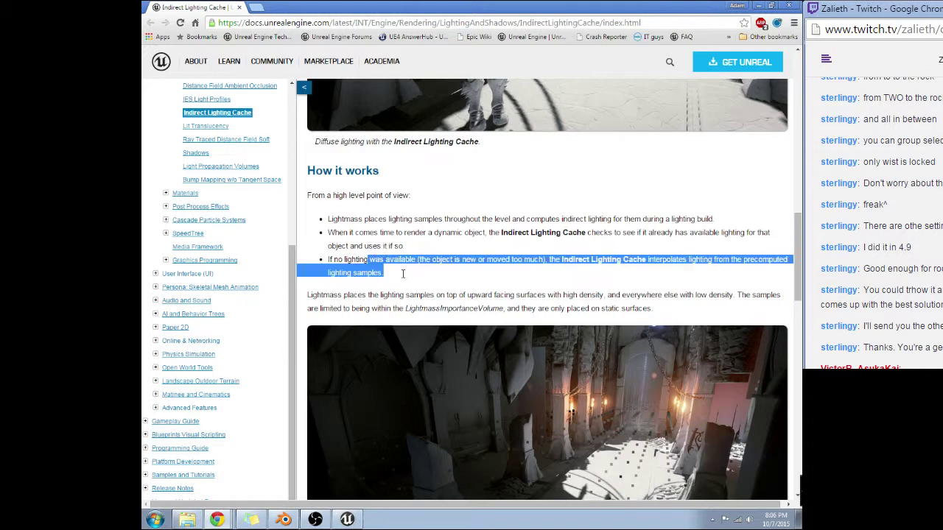
left_click(422, 285)
left_click_drag(422, 282, 402, 259)
left_click(404, 257)
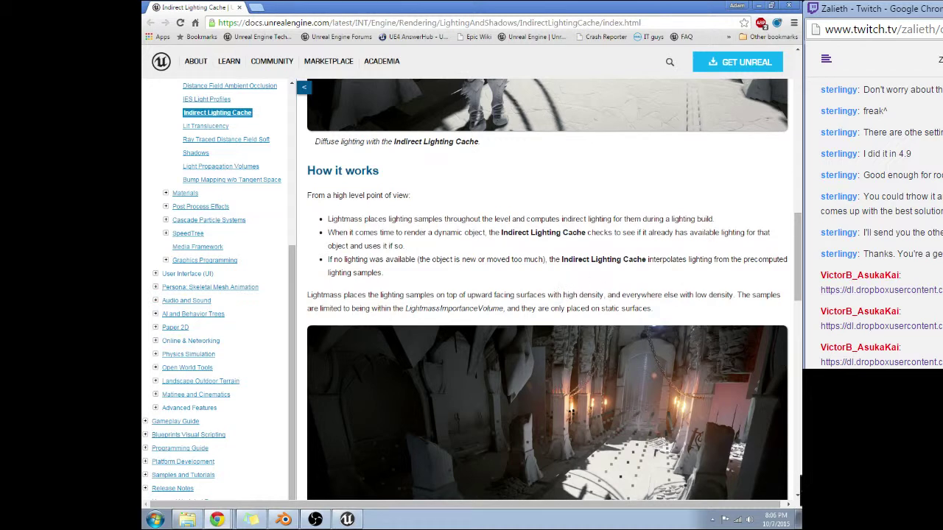
Open the screenshots linked in the Twitch chat and examine the foliage lighting in idl_01.jpg, idl_02.jpg and idl_03.jpg
left_click(880, 326)
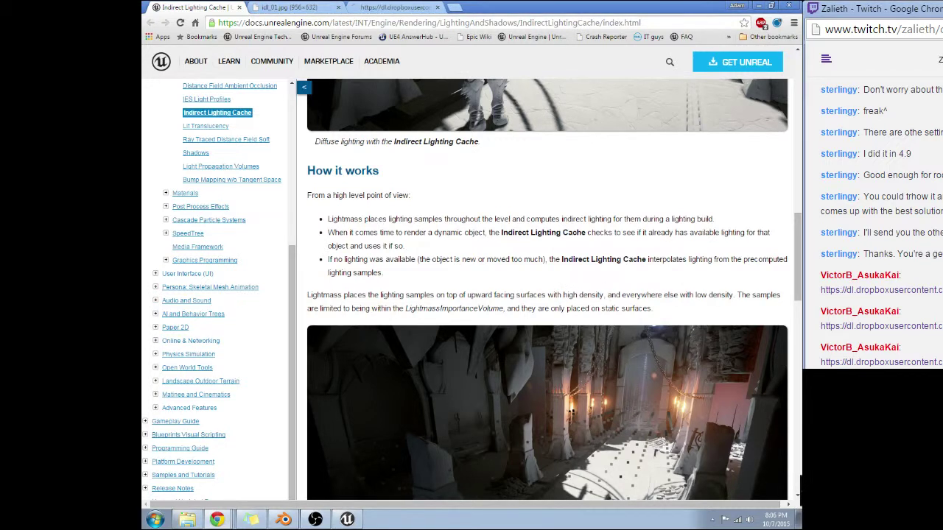
left_click(880, 362)
left_click(278, 9)
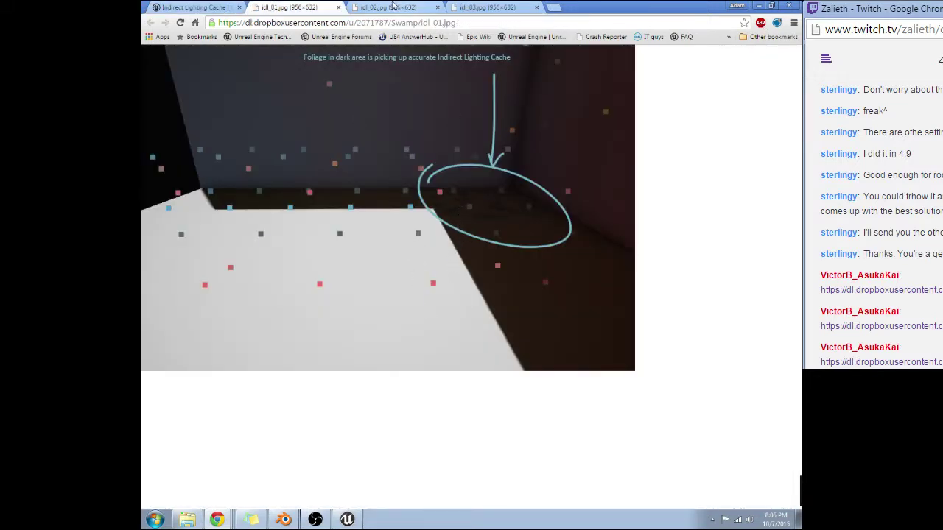
left_click(389, 7)
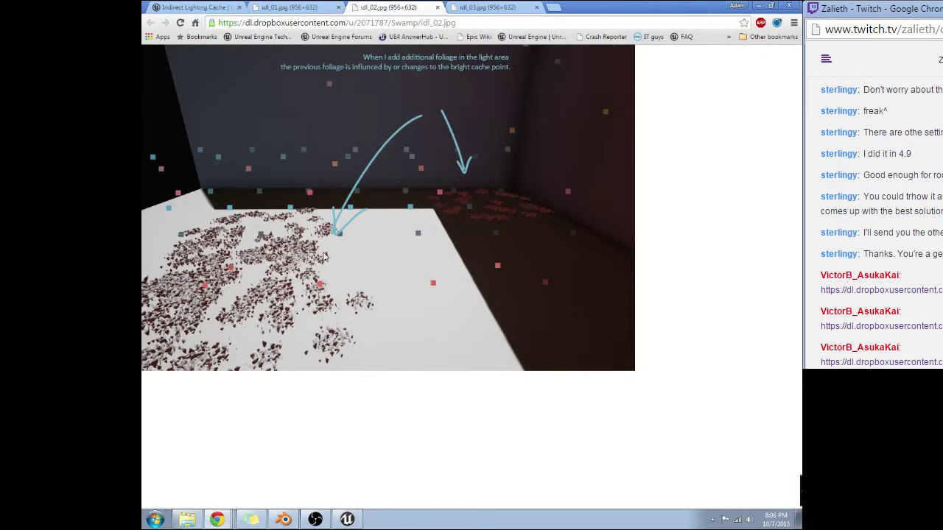
key("ctrl+shift+Tab")
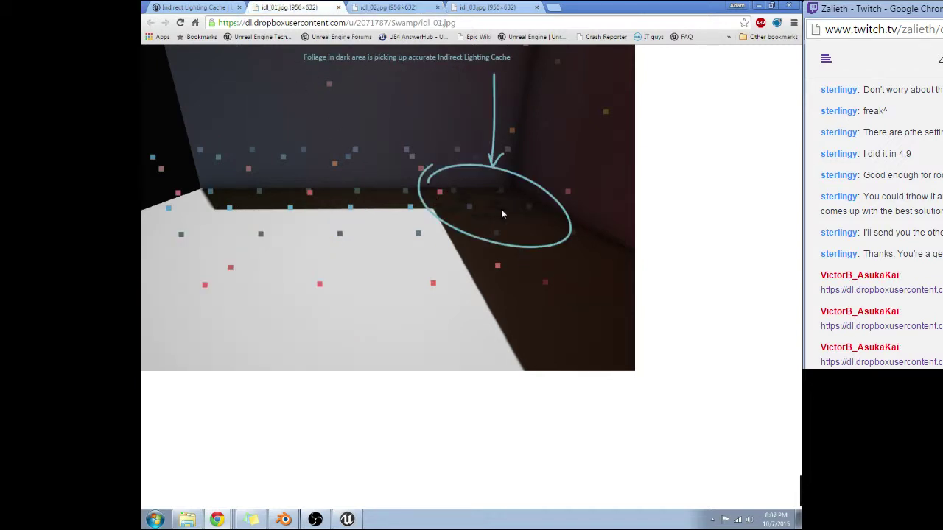
left_click(379, 6)
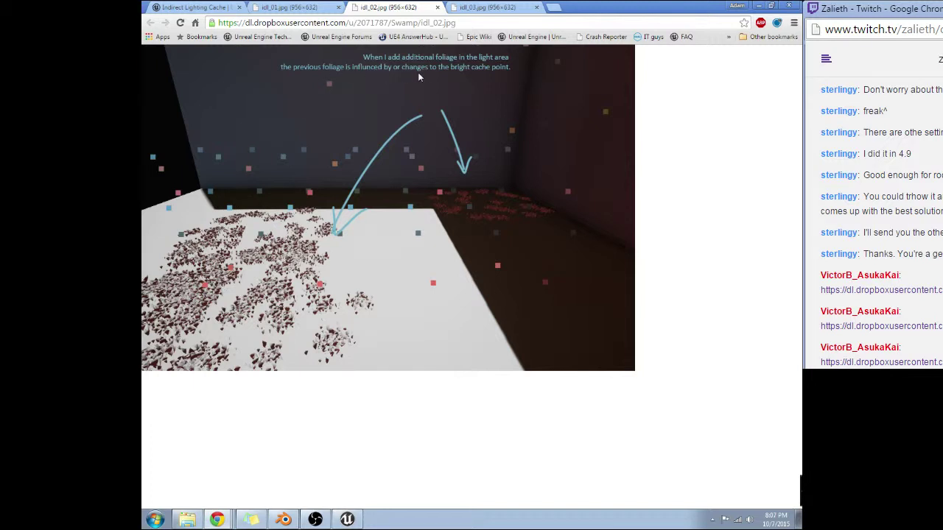
left_click(483, 7)
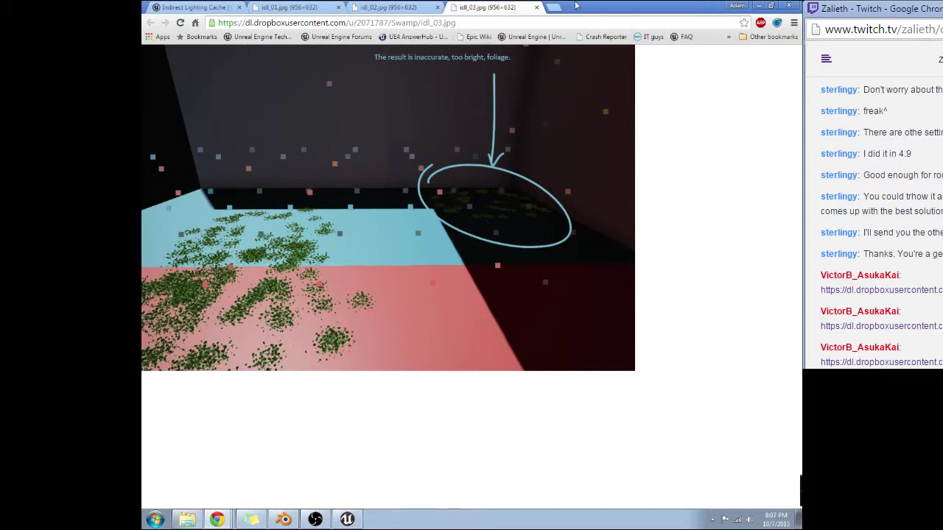
Go back to the Indirect Lighting Cache page, minimize Chrome and return to the landscape grid in Unreal Editor
left_click(164, 7)
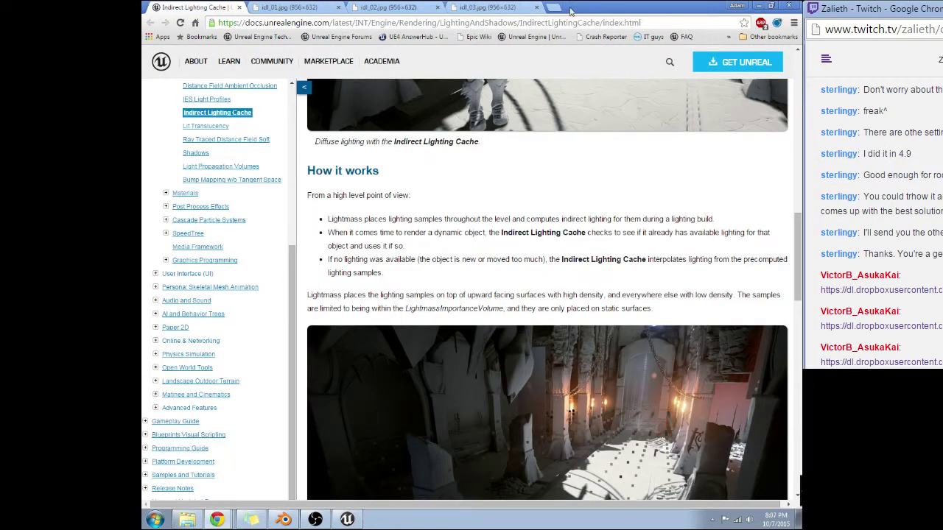
left_click(771, 5)
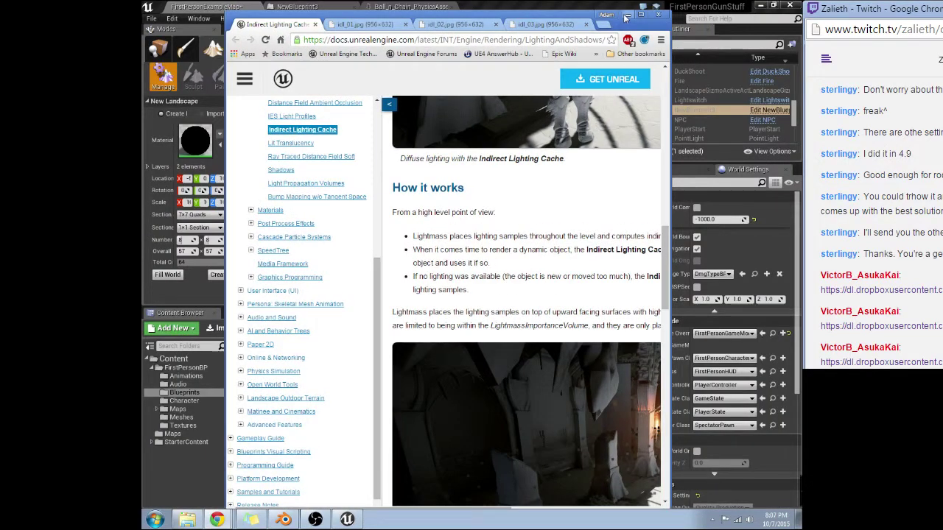
left_click(624, 16)
scroll(391, 214, "up", 5)
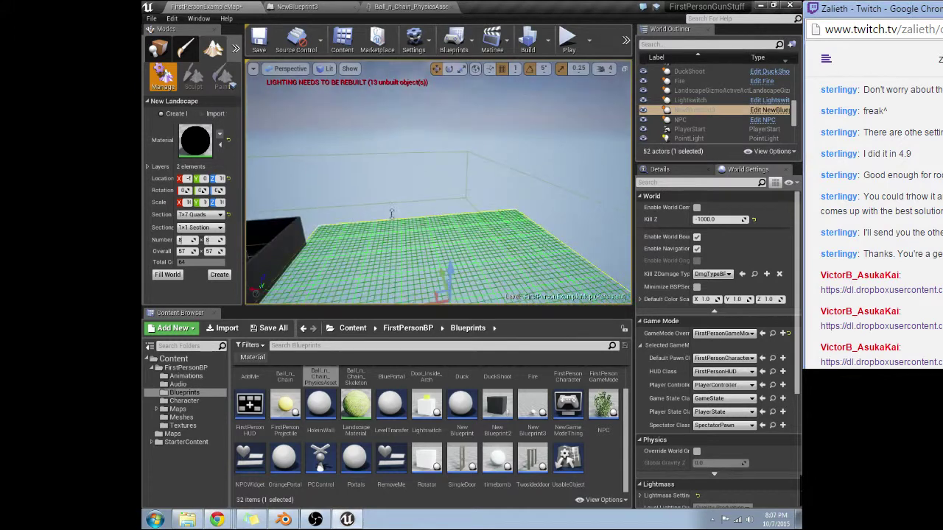
Create the configured landscape and place a basic cube on its surface
left_click(219, 274)
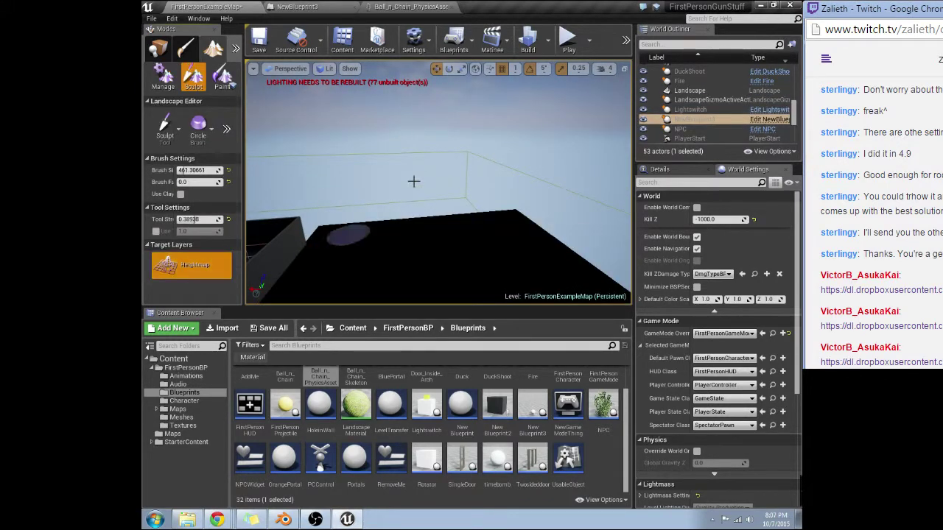
mouse_move(414, 181)
right_mouse_down()
mouse_move(414, 243)
mouse_move(471, 247)
mouse_move(386, 230)
mouse_move(390, 240)
mouse_move(464, 214)
mouse_move(522, 213)
mouse_move(596, 160)
right_mouse_up()
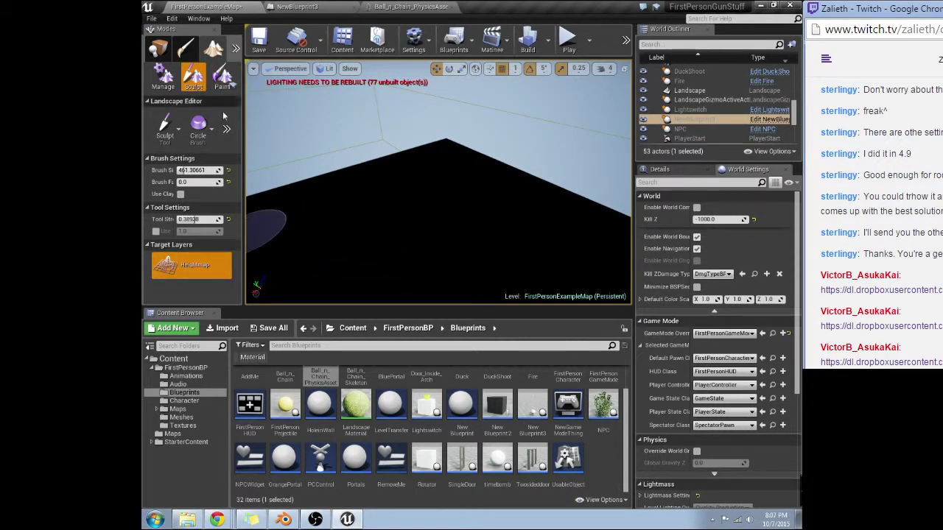
left_click(159, 52)
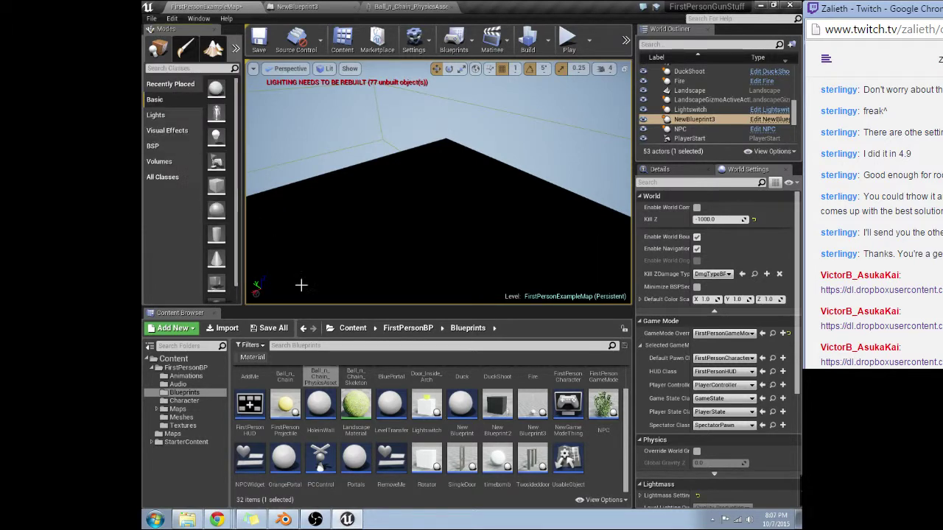
left_click_drag(216, 184, 461, 200)
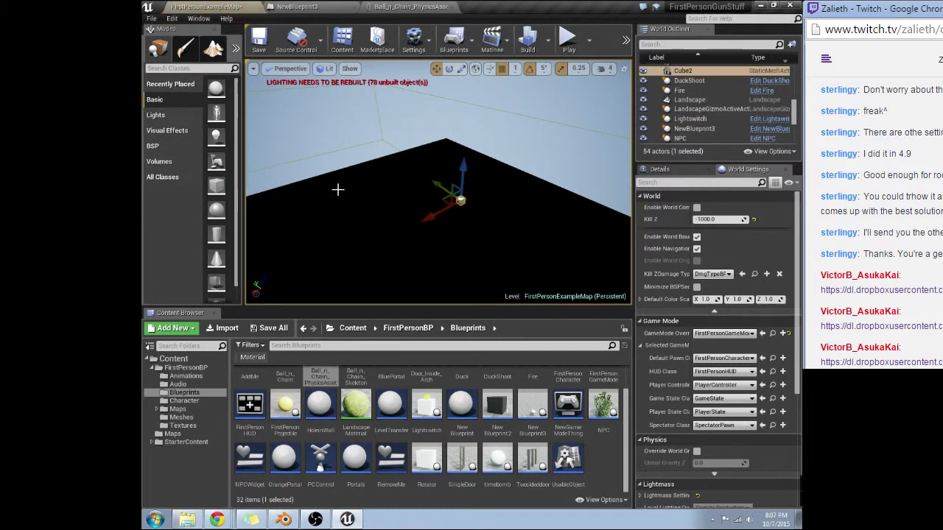
Scale the new cube into a tall, thin wall standing on the landscape
right_click_drag(251, 136, 316, 140)
key("e")
key("r")
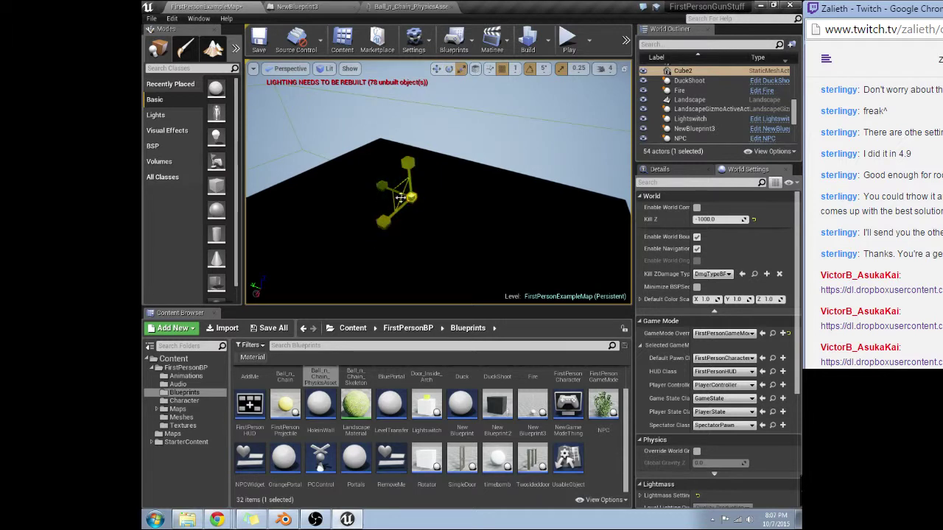
left_click_drag(391, 192, 404, 137)
key("w")
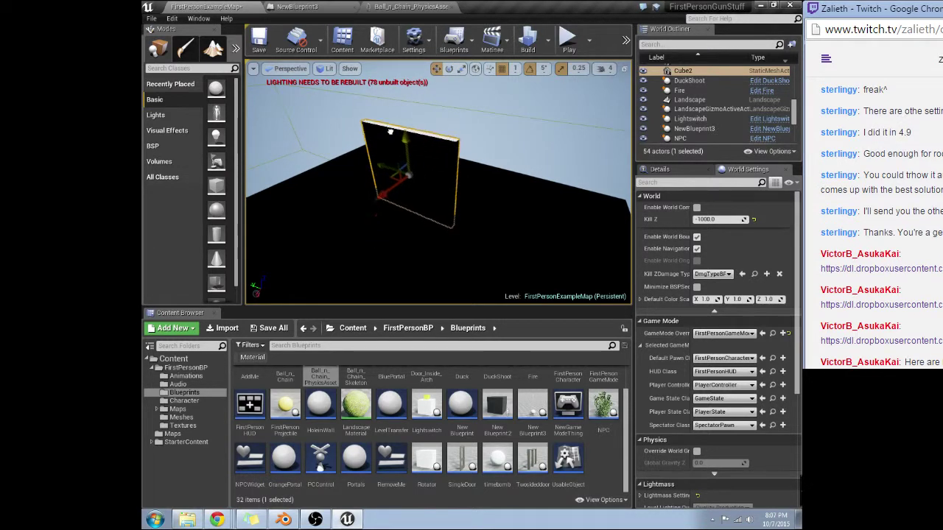
Duplicate the wall as a perpendicular copy, shift the copy to form a corner, and select both walls
key("e")
left_click_drag(441, 211, 368, 210, "alt")
key("w")
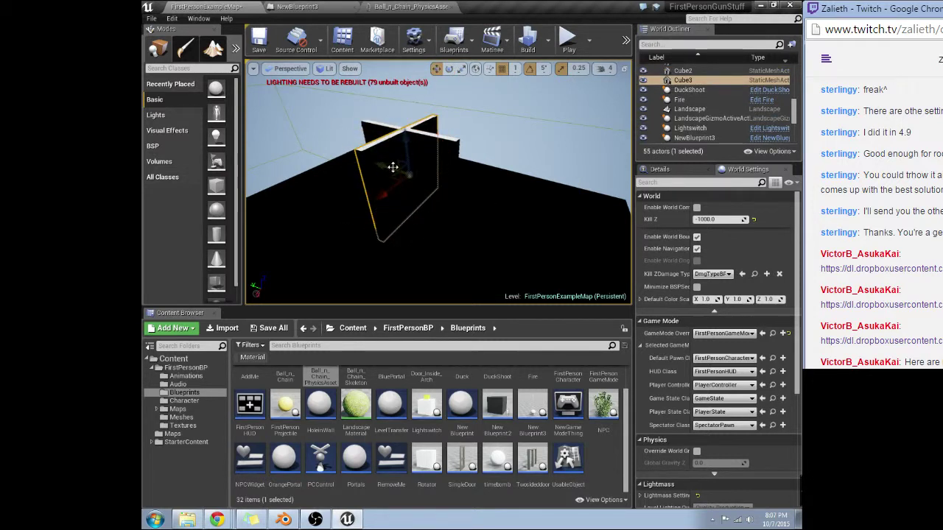
left_click_drag(391, 165, 348, 150)
left_click(406, 146, "ctrl")
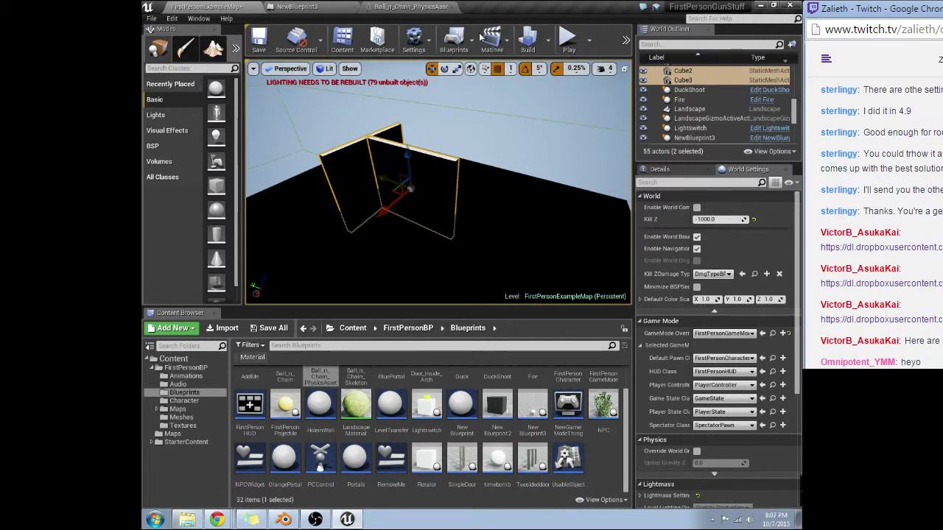
Start a lighting-only build and allow SwarmAgent through the Windows firewall on private networks
left_click(546, 40)
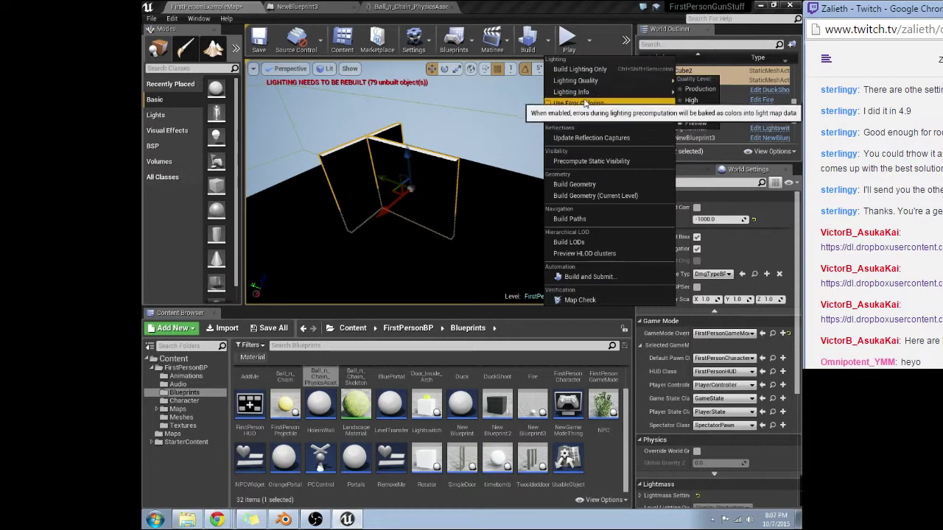
left_click(587, 68)
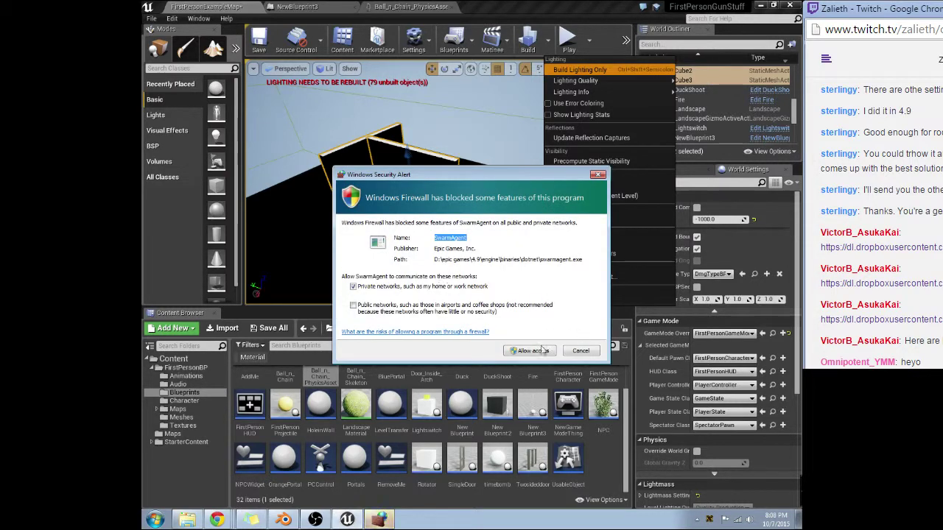
left_click(526, 352)
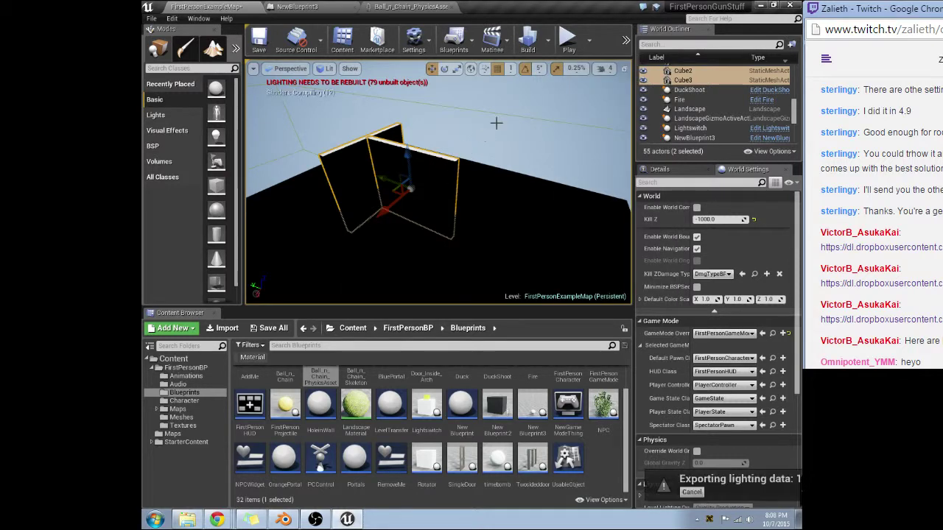
right_click_drag(438, 184, 346, 177)
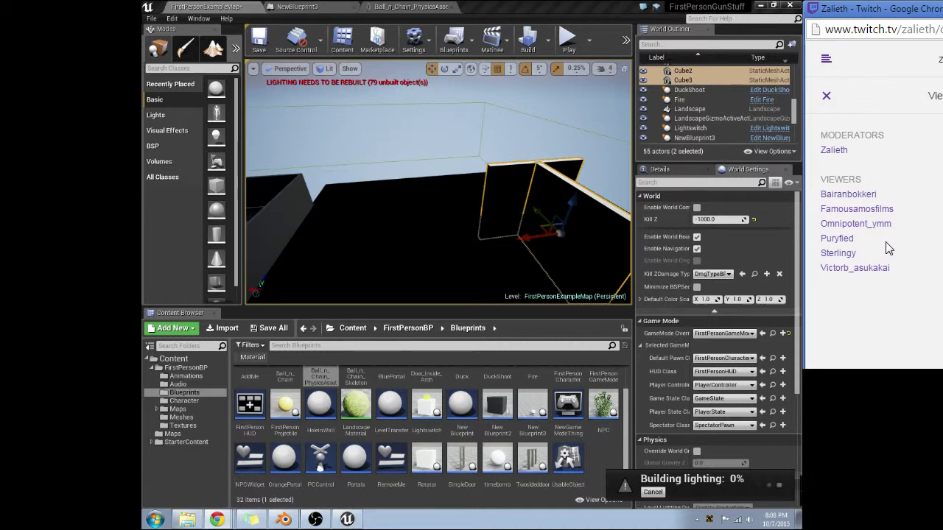
left_click(826, 97)
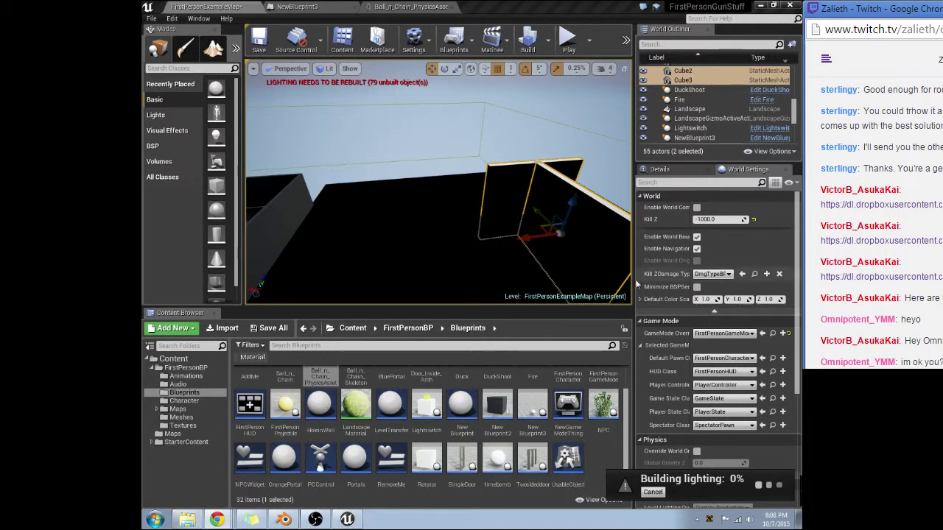
right_click_drag(459, 203, 447, 188)
key("f")
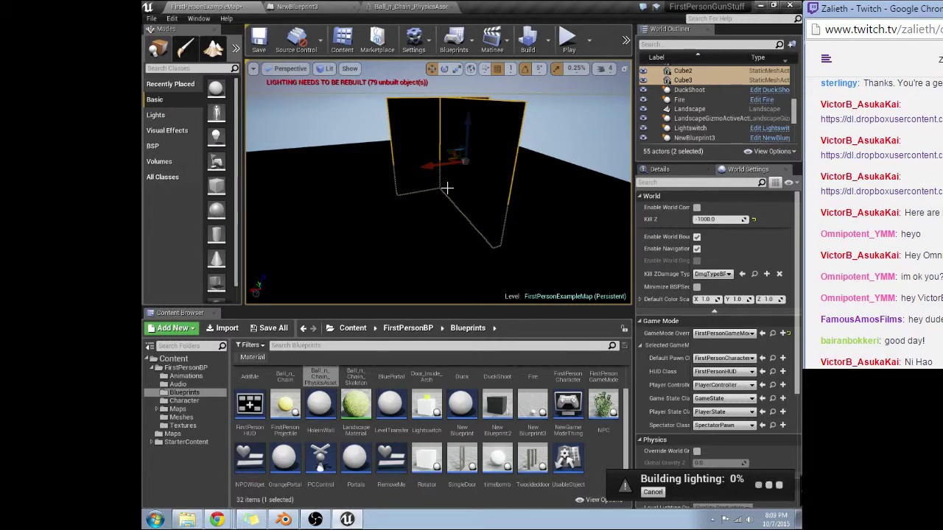
right_click_drag(295, 238, 488, 201)
left_click_drag(470, 224, 413, 117)
right_click_drag(413, 118, 401, 73)
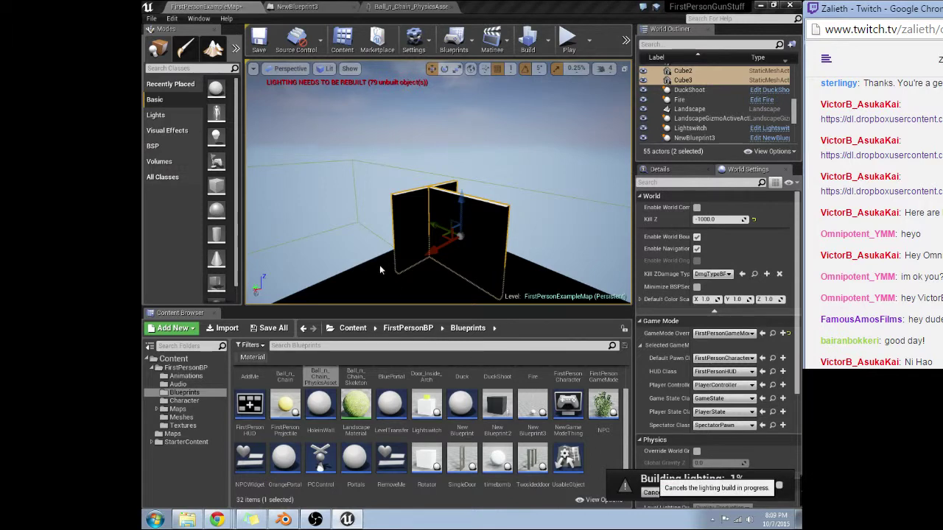
Create a new level from the Default template without saving the changes to FirstPersonExampleMap
left_click(151, 19)
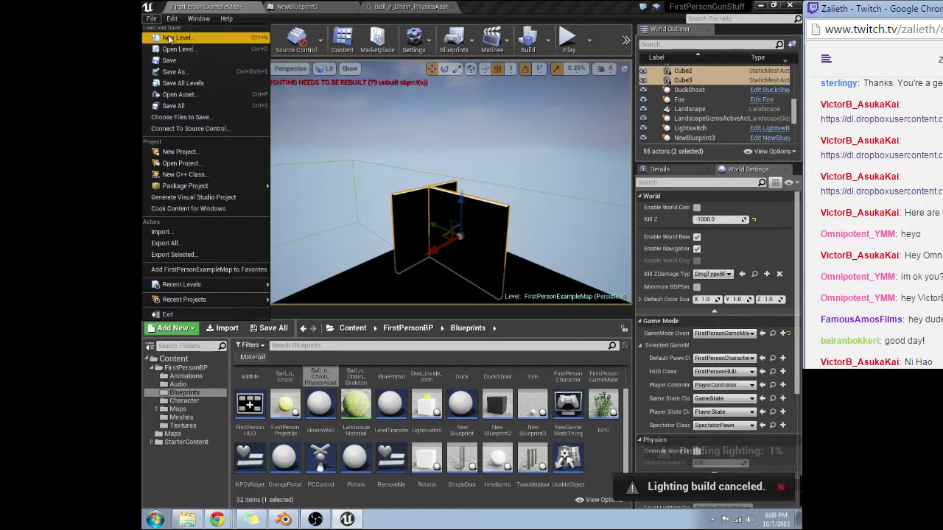
left_click(169, 39)
left_click(386, 202)
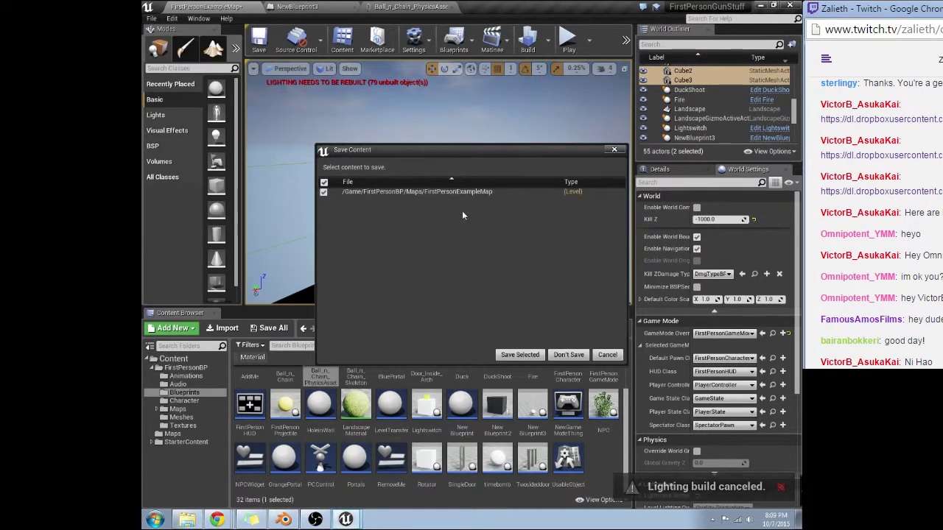
left_click(563, 354)
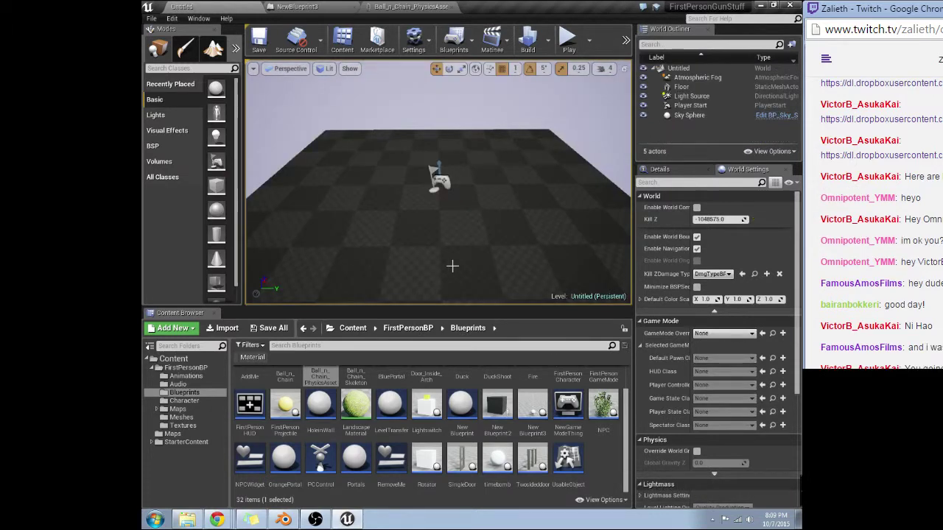
Enlarge the level's Floor mesh by scaling it up along its X and Y axes
right_click_drag(452, 265, 435, 212)
key("s")
left_click(346, 197)
key("e")
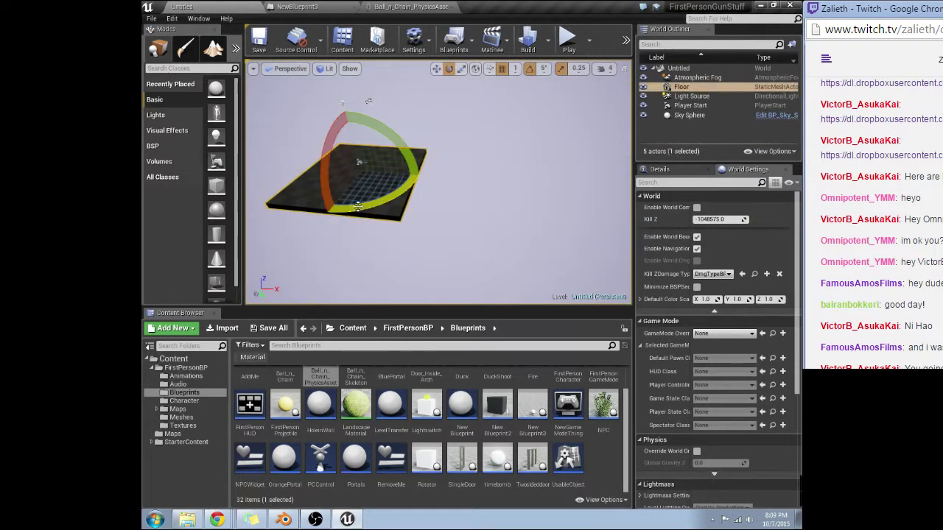
key("r")
left_click_drag(399, 172, 501, 179)
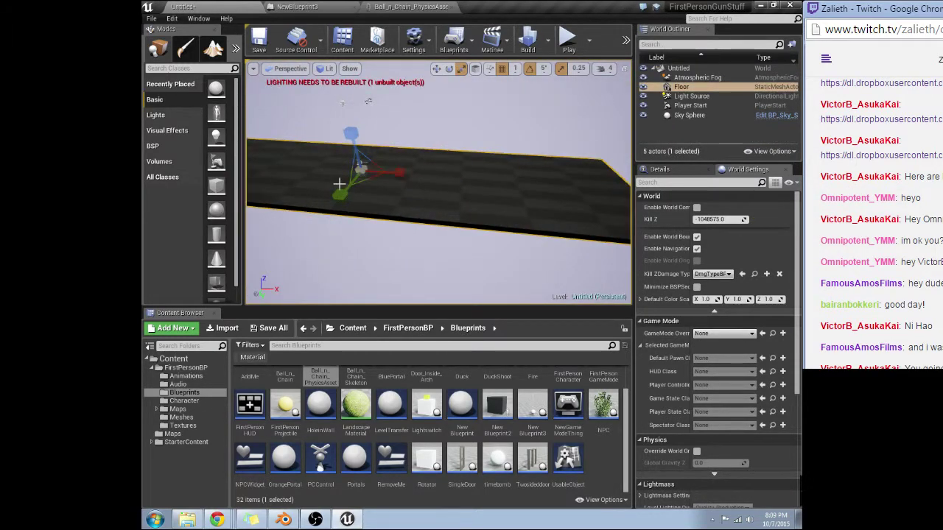
left_click_drag(338, 194, 308, 235)
right_click_drag(339, 194, 342, 188)
right_click_drag(447, 166, 455, 116)
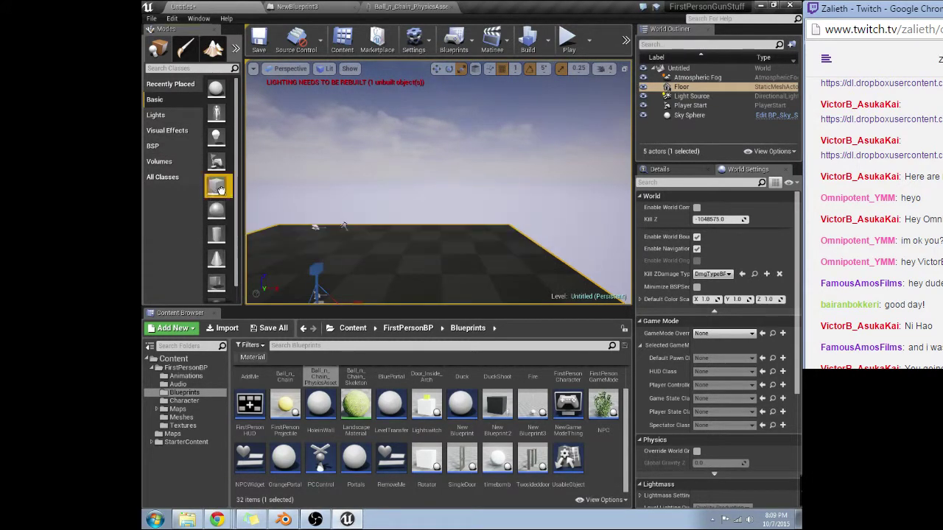
Place a cube on the enlarged floor and scale it into a tall wall
left_click_drag(215, 186, 476, 251)
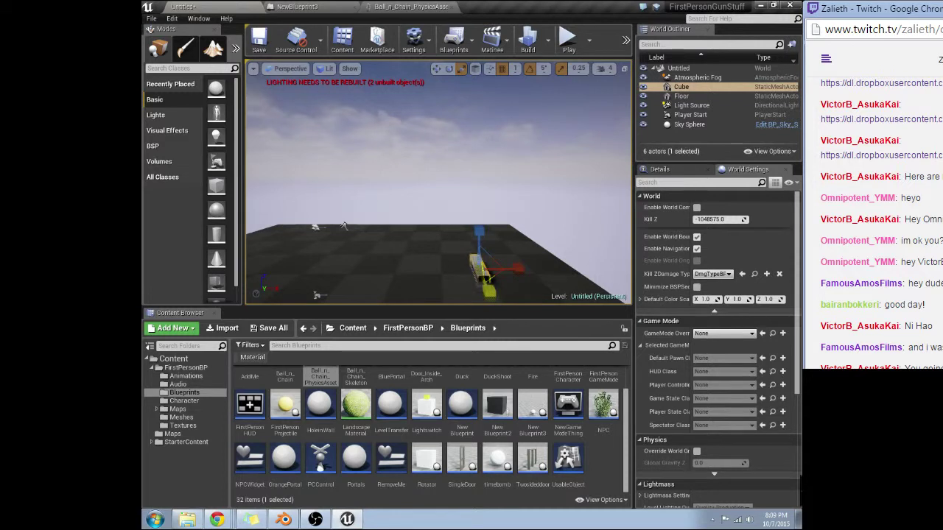
left_click_drag(478, 233, 479, 211)
key("w")
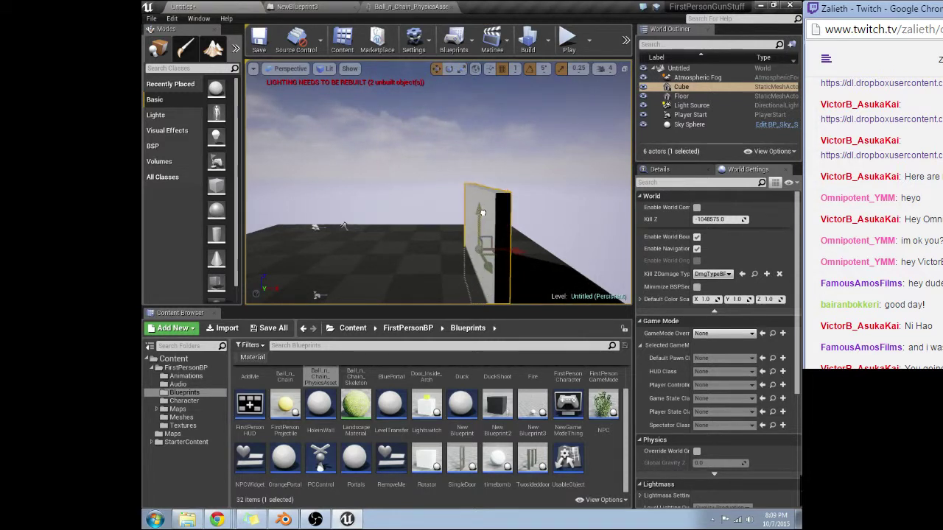
Move the wall along the X axis to the other side of the Player Start
right_click_drag(547, 236, 412, 294)
left_click_drag(551, 166, 259, 186)
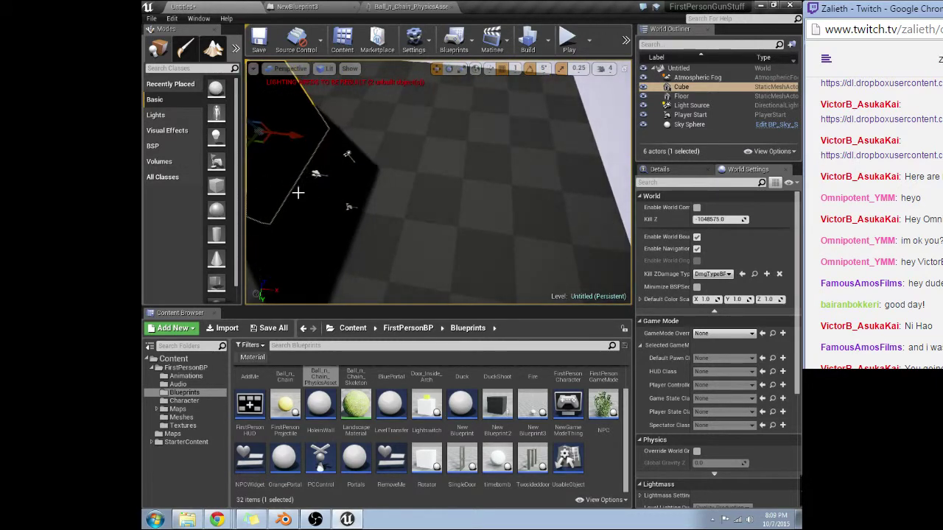
right_click_drag(315, 182, 251, 163)
left_click_drag(426, 141, 416, 134)
right_click_drag(417, 134, 516, 129)
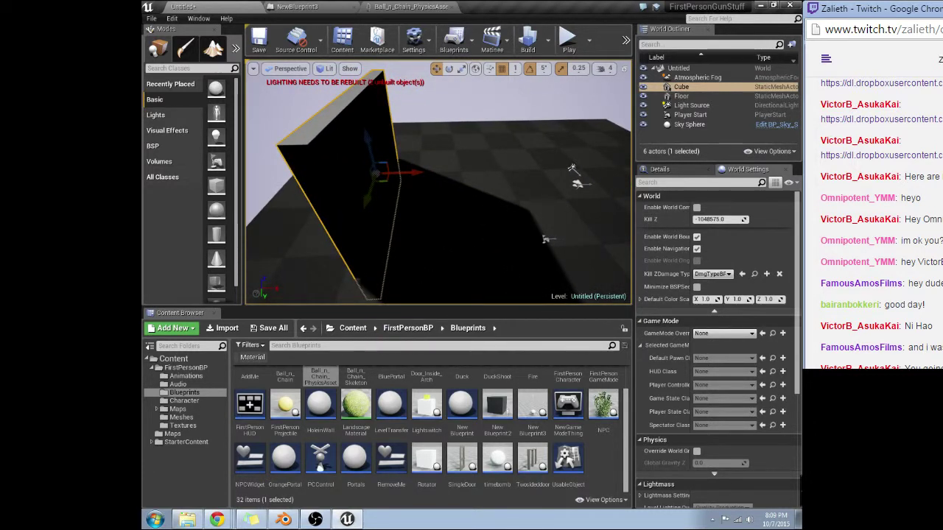
Look through the FirstPersonBP subfolders and StarterContent for a usable mesh, finishing in the FirstPersonBP Meshes folder
left_click(177, 425)
left_click(176, 418)
left_click(177, 409)
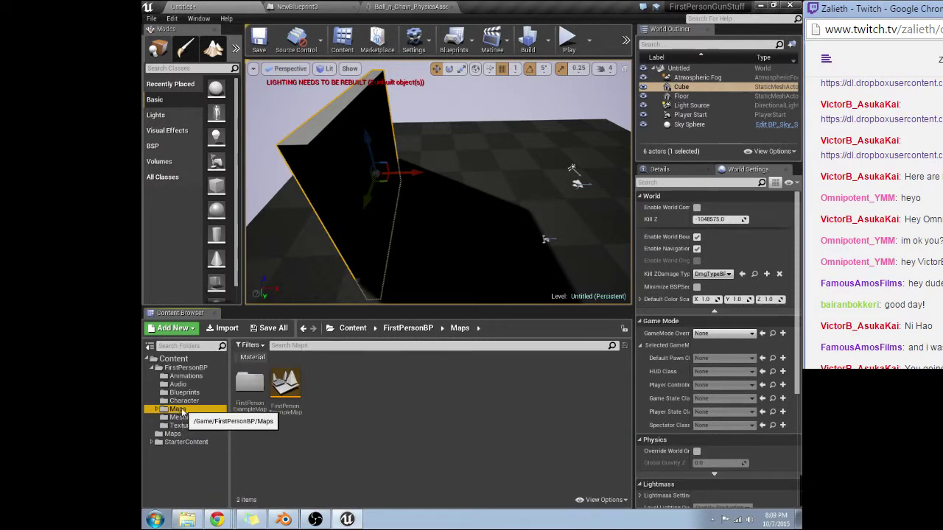
left_click(178, 417)
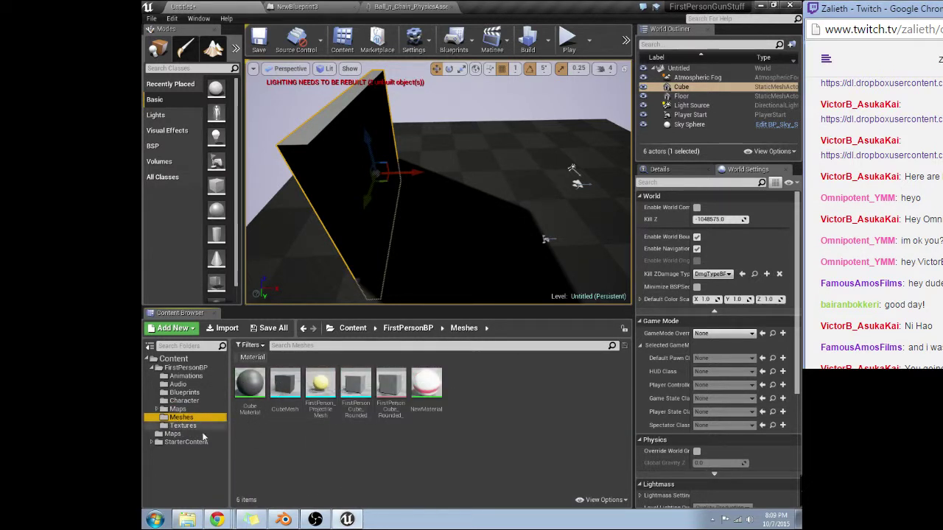
left_click(184, 441)
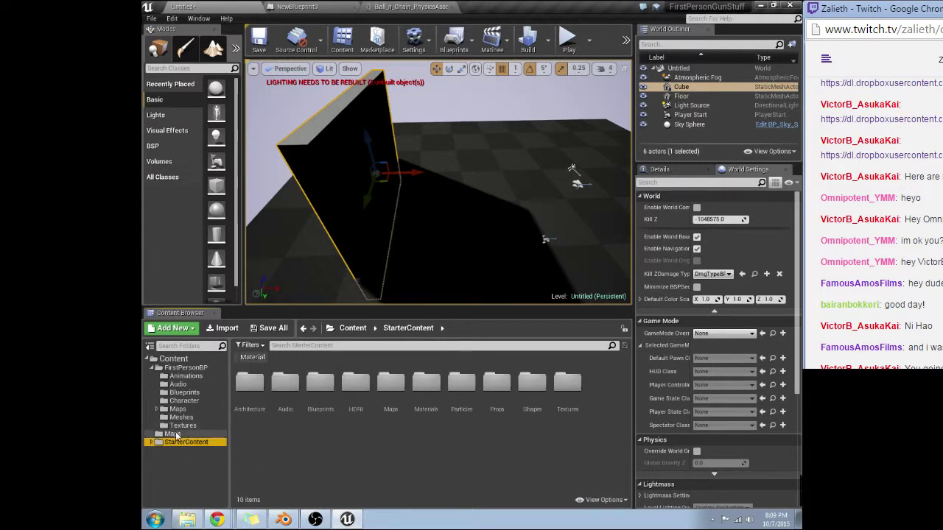
left_click(192, 418)
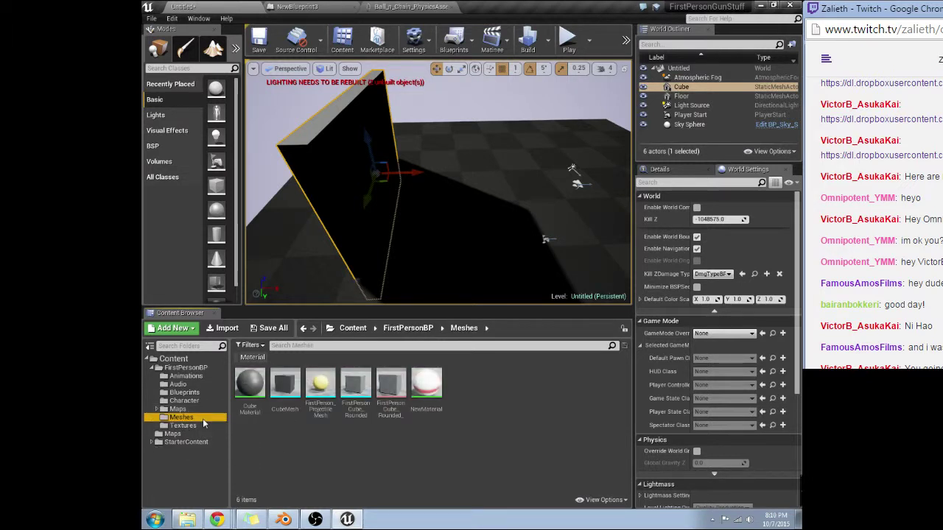
left_click(187, 370)
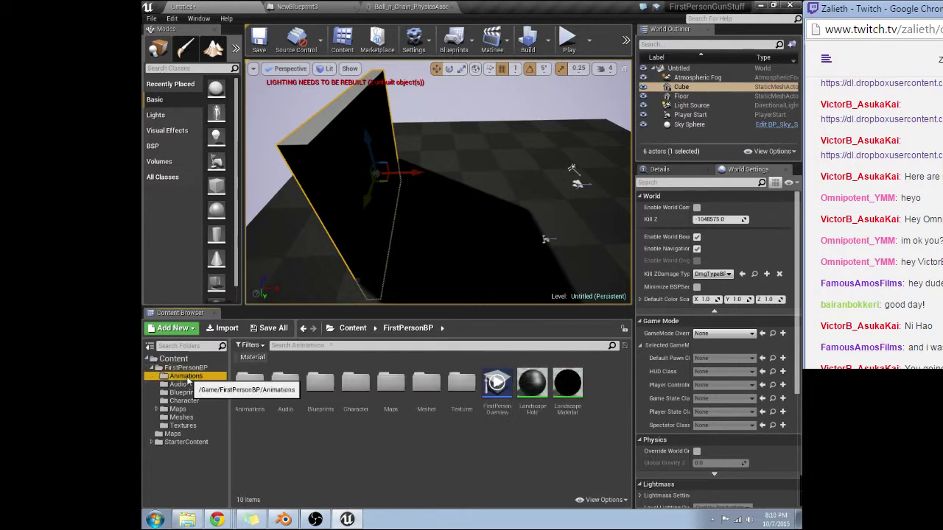
left_click(184, 376)
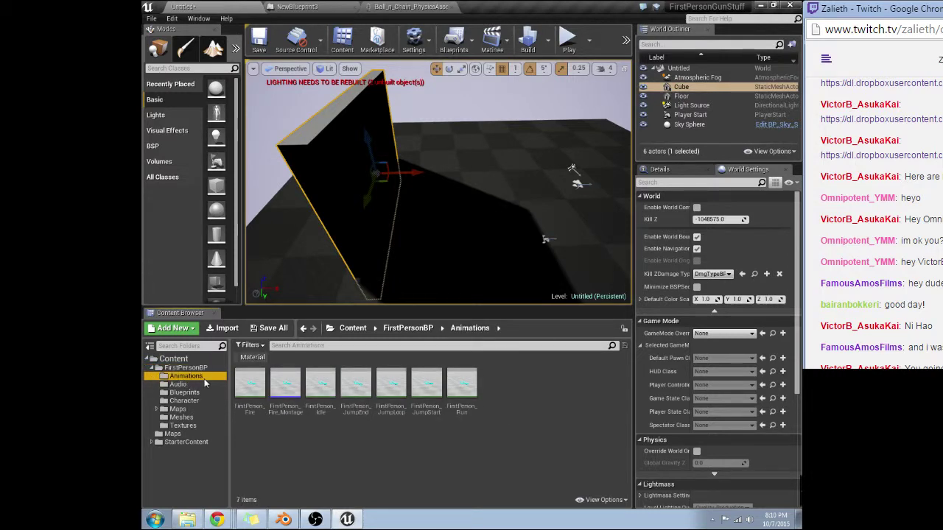
left_click(184, 392)
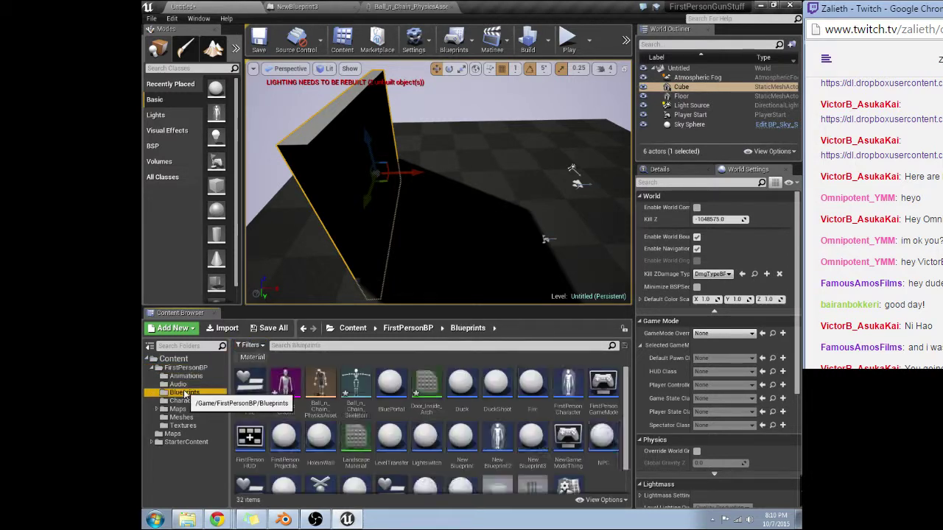
left_click(185, 401)
left_click(184, 392)
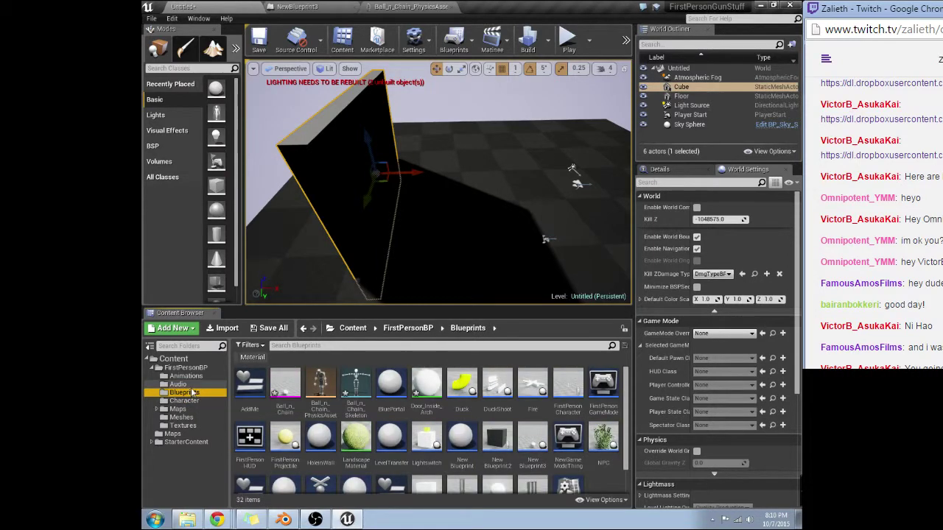
left_click(189, 377)
left_click(179, 409)
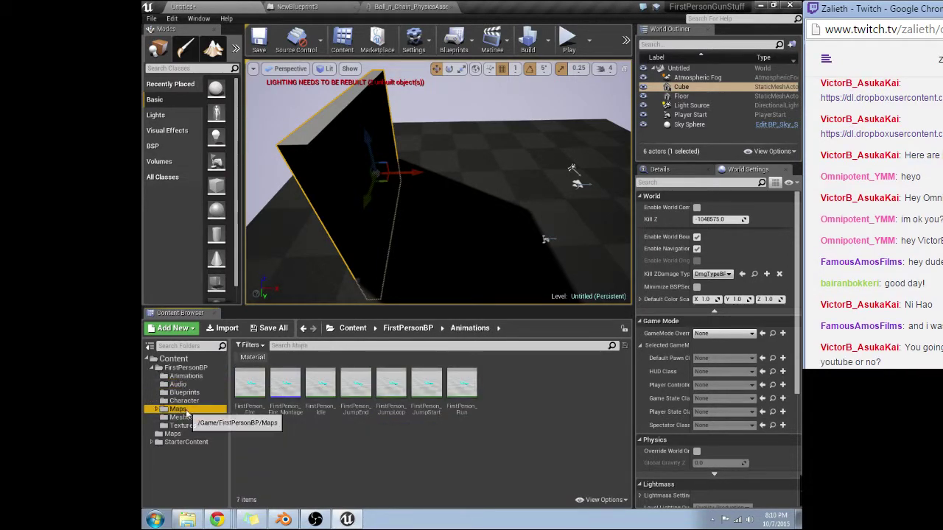
left_click(184, 417)
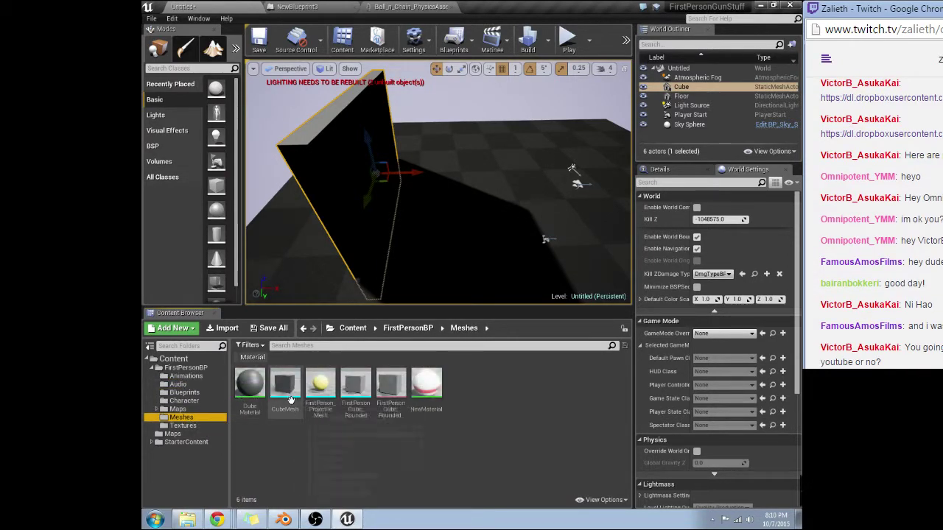
Switch to Foliage editing mode, widen its settings area, and add CubeMesh as a foliage type
left_click(290, 383)
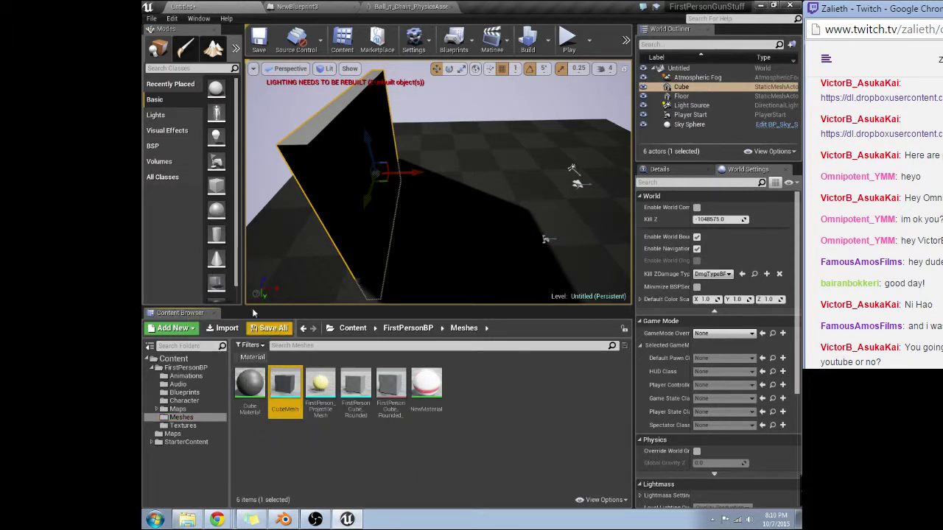
left_click(235, 48)
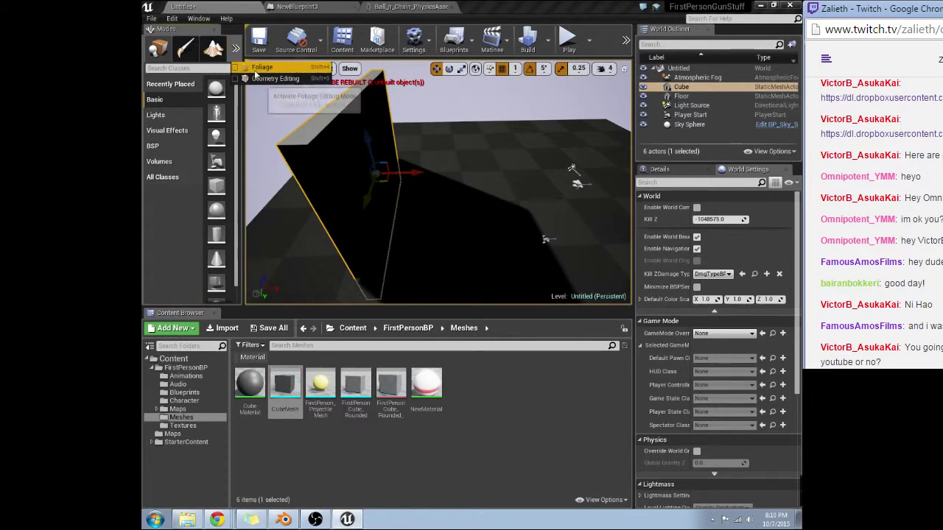
left_click(236, 68)
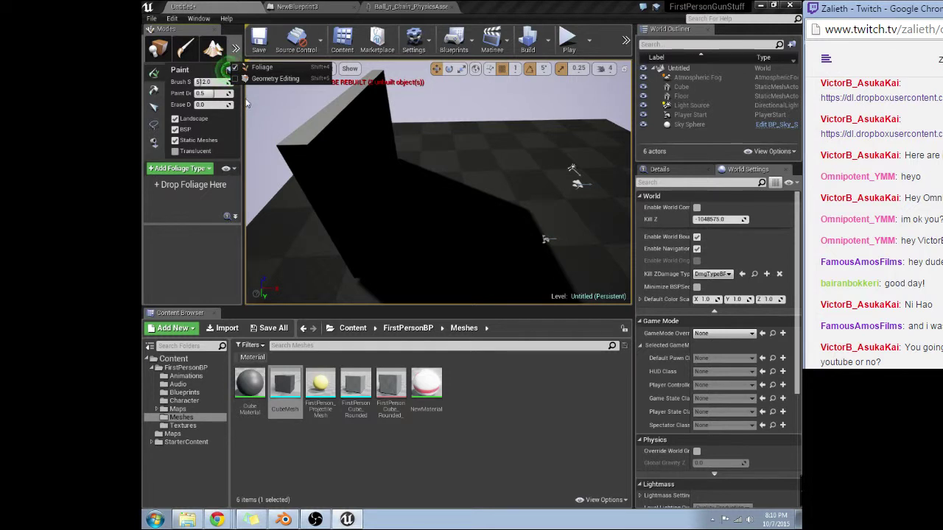
left_click_drag(245, 103, 288, 103)
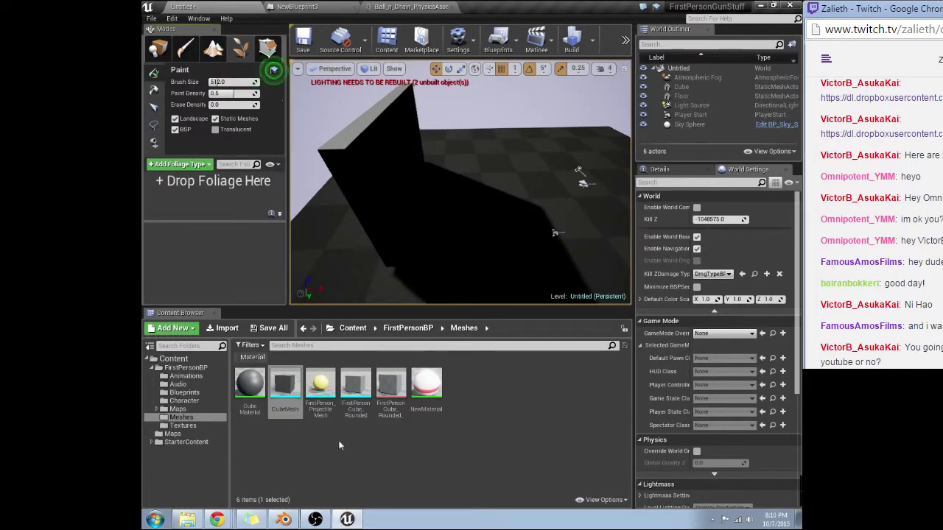
mouse_move(285, 387)
left_mouse_down()
mouse_move(243, 195)
mouse_move(221, 193)
left_mouse_up()
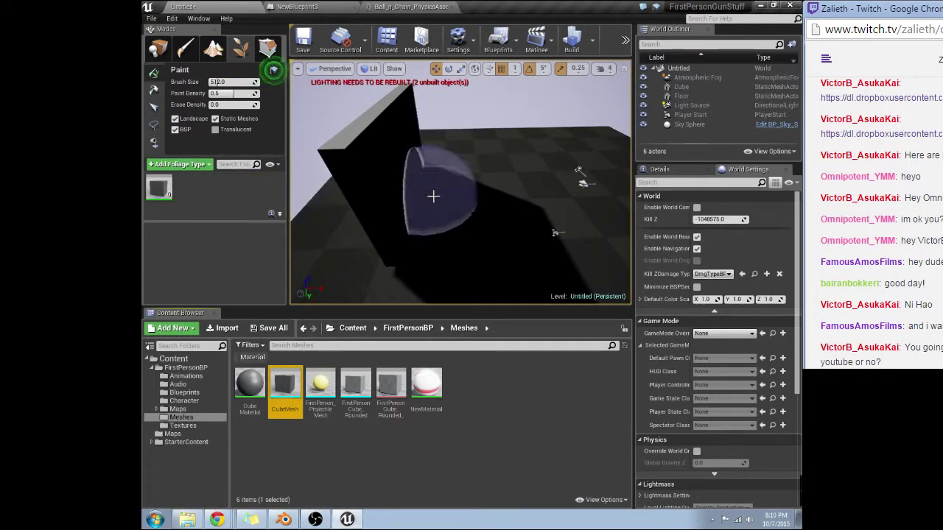
Paint CubeMesh foliage instances onto the floor around the edge of the wall's shadow
left_click(432, 196)
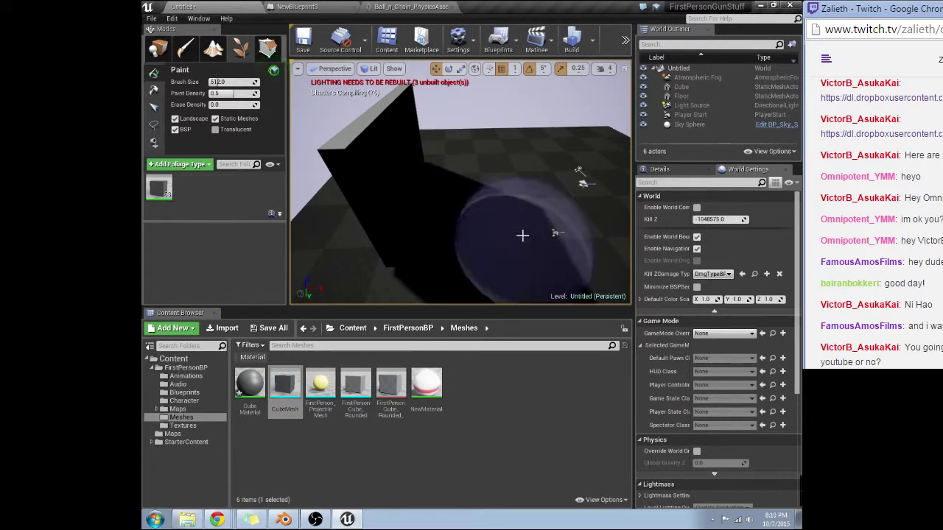
right_click_drag(629, 183, 581, 192)
mouse_move(477, 209)
right_mouse_down()
mouse_move(515, 199)
mouse_move(500, 170)
mouse_move(472, 192)
mouse_move(477, 209)
mouse_move(441, 214)
right_mouse_up()
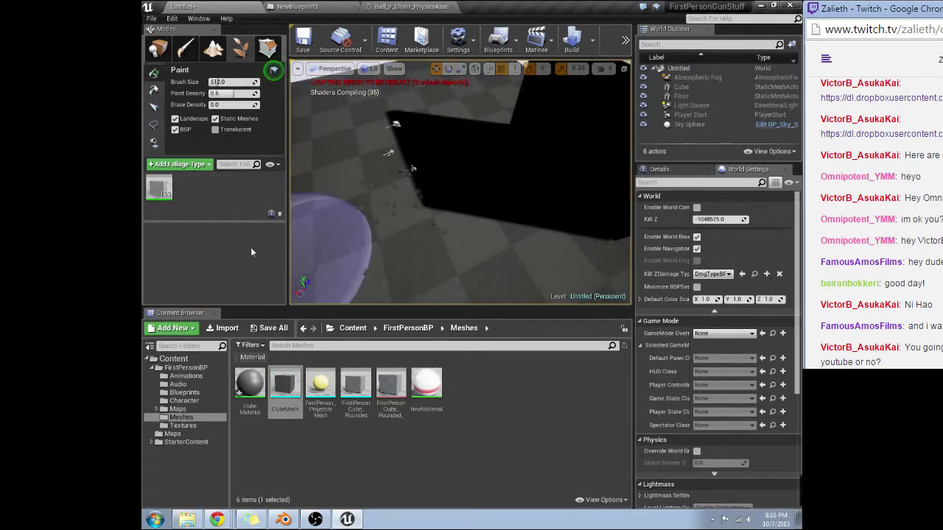
Enlarge the viewport by shrinking the outliner, settings and Content Browser areas, keeping the foliage settings wide enough to read
left_click_drag(288, 226, 168, 226)
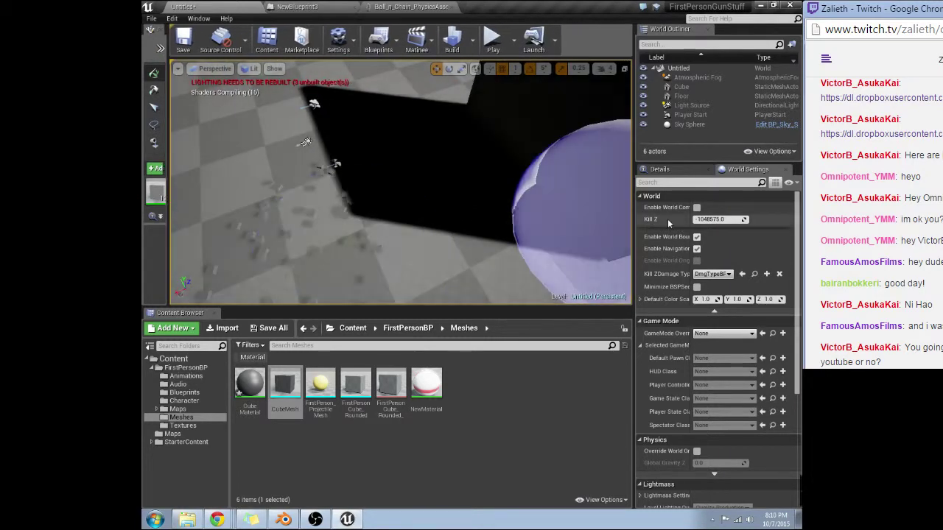
left_click_drag(634, 184, 776, 182)
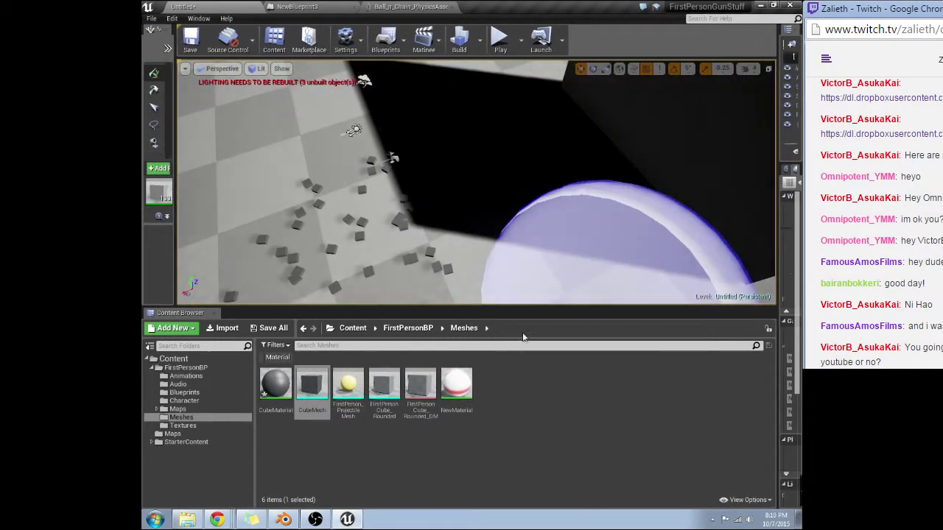
left_click_drag(506, 307, 402, 398)
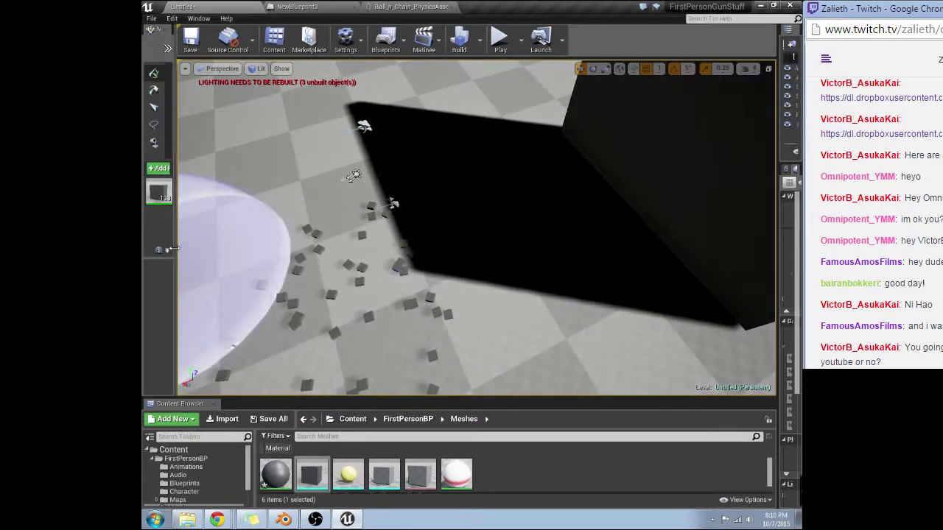
left_click_drag(175, 213, 269, 213)
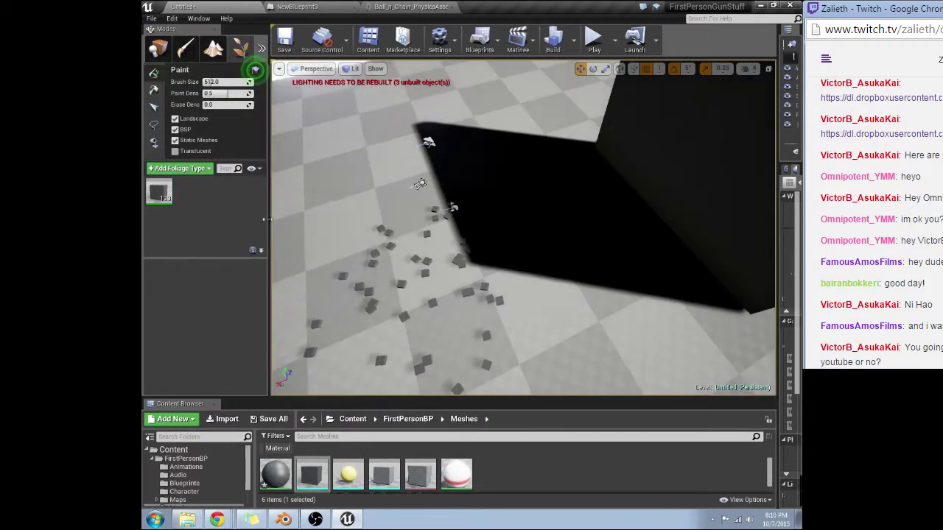
Try Movable mobility in the CubeMesh foliage type's Instance Settings and return it to Static
left_click(159, 192)
scroll(241, 322, "down", 3)
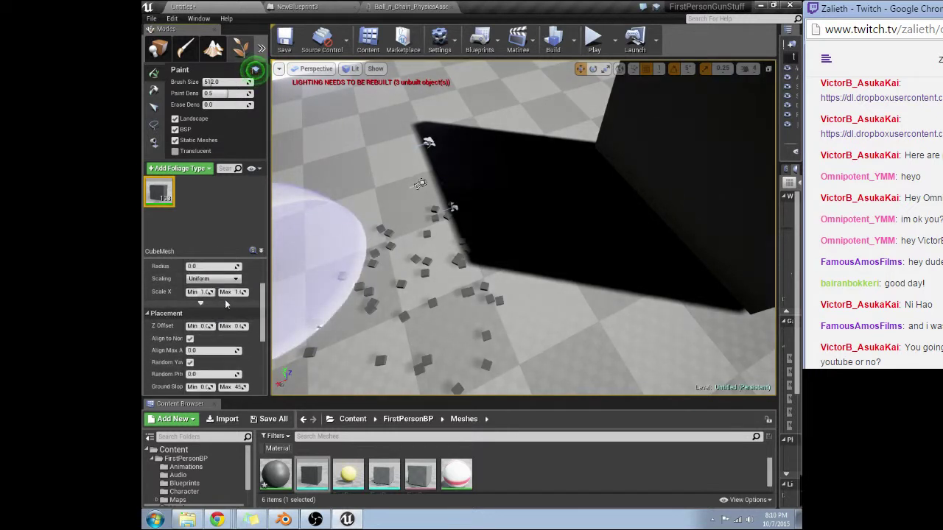
scroll(225, 299, "down", 1)
scroll(209, 266, "down", 3)
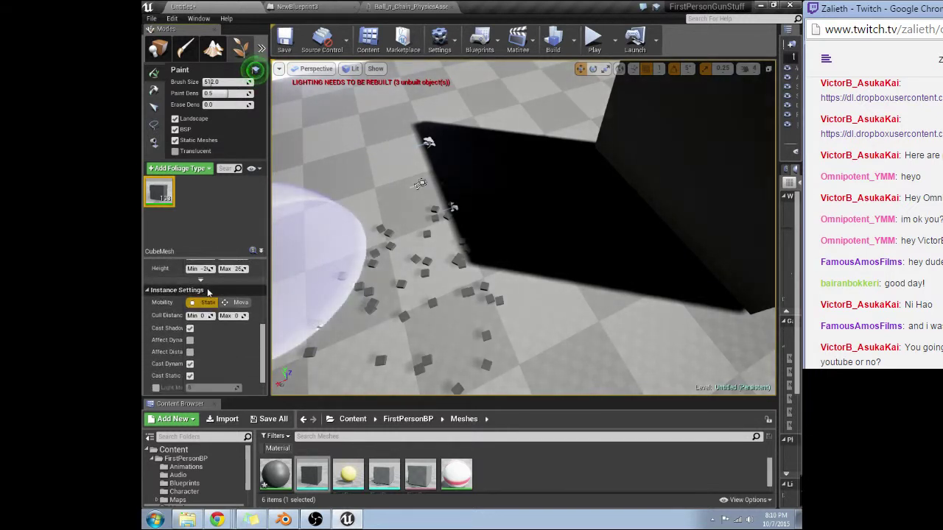
scroll(210, 298, "down", 2)
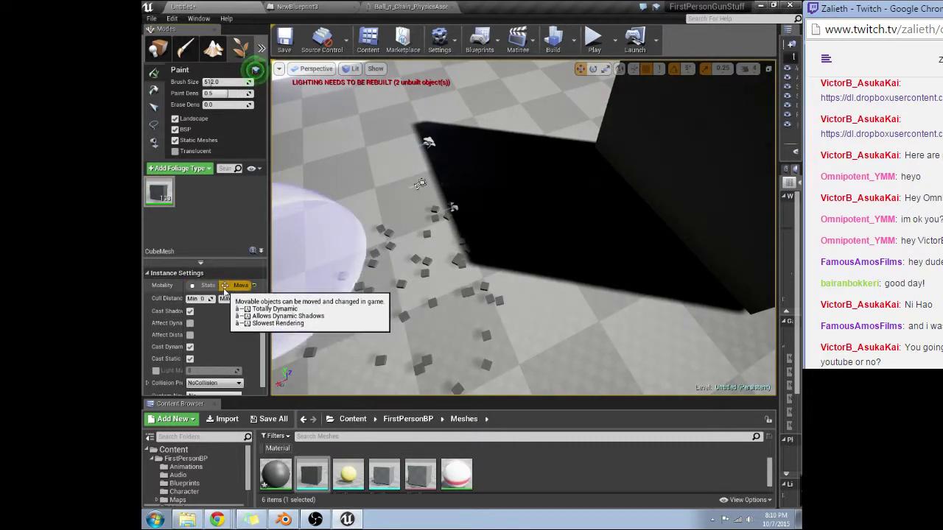
left_click(209, 286)
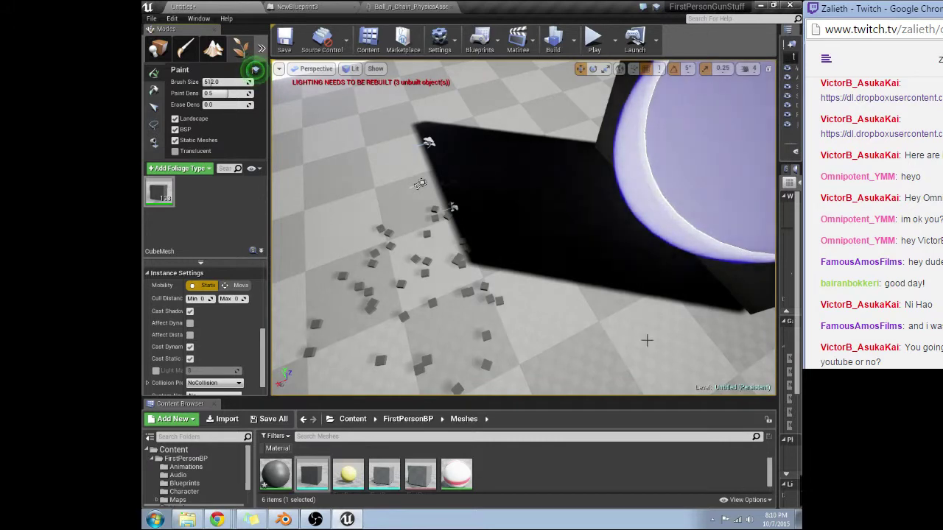
Switch to the Chrome window with the Indirect Lighting Cache page and look through the viewer's images idl_02, idl_01 and idl_03
mouse_move(216, 520)
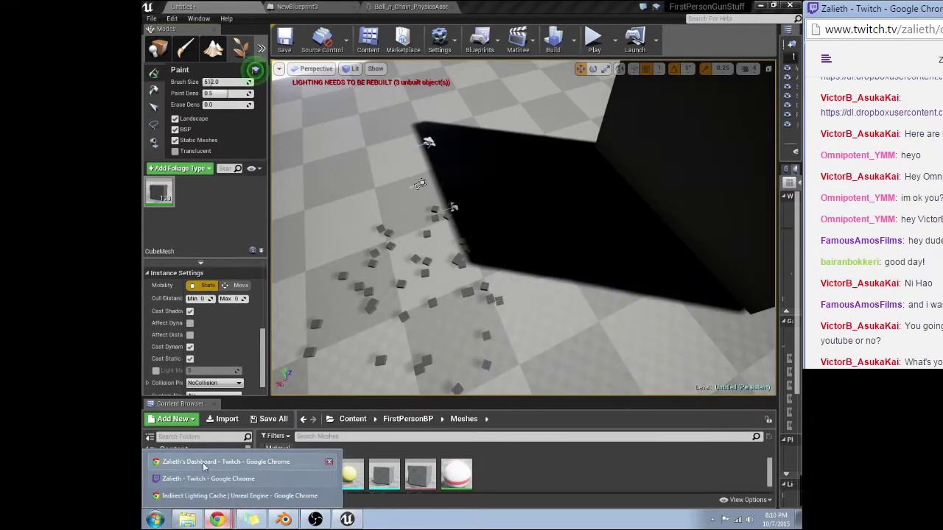
left_click(239, 496)
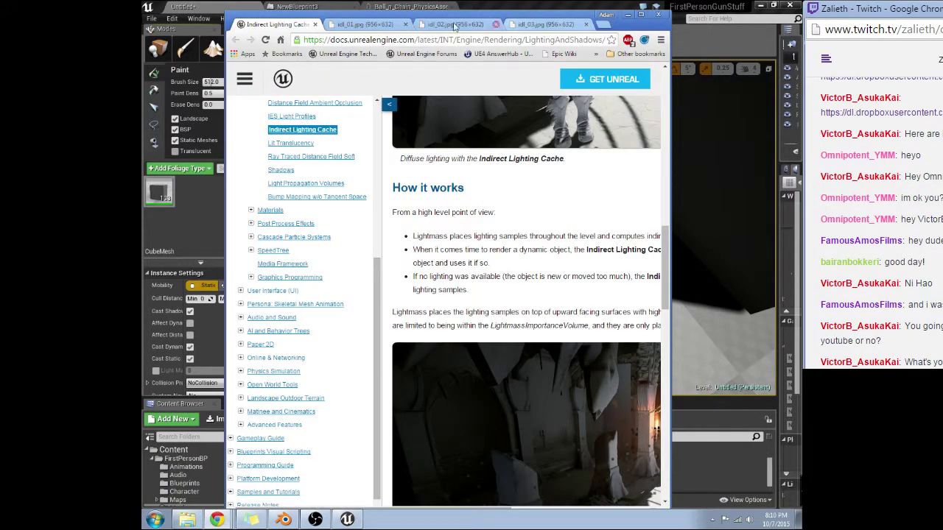
left_click(454, 25)
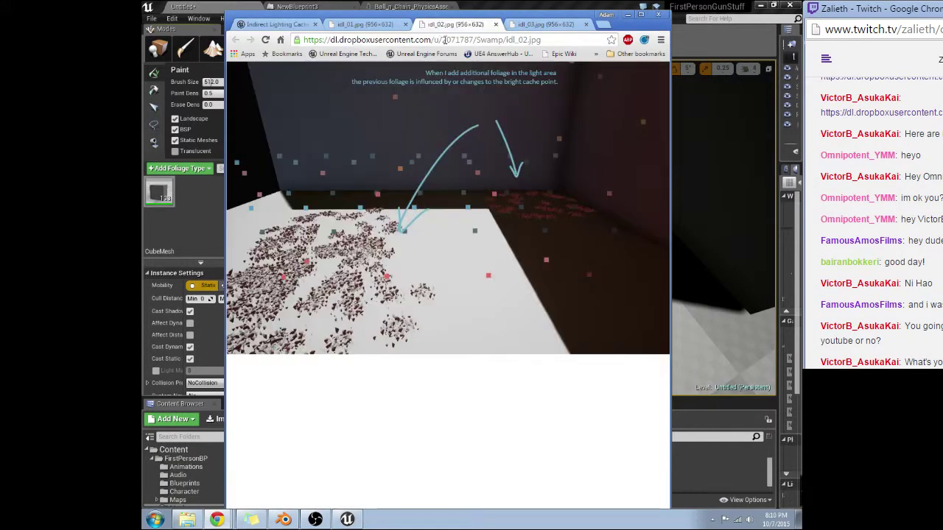
left_click(367, 25)
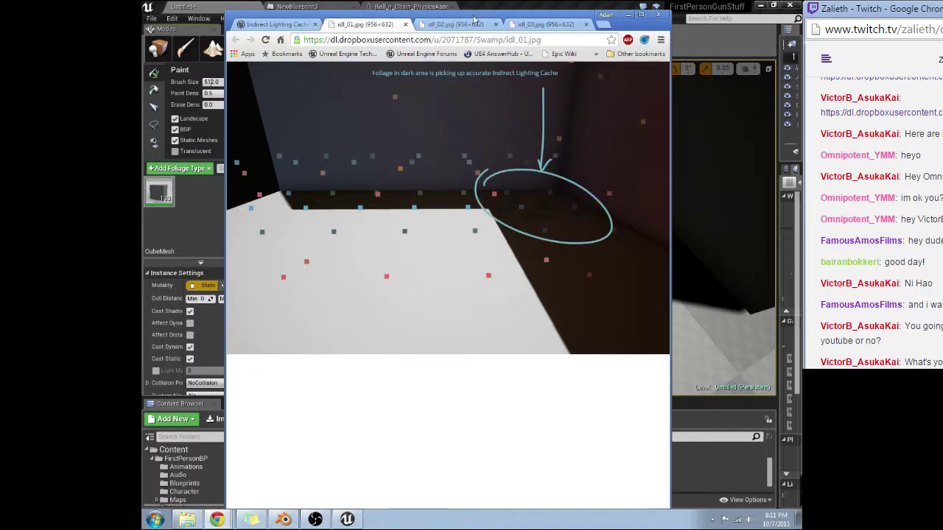
left_click(549, 25)
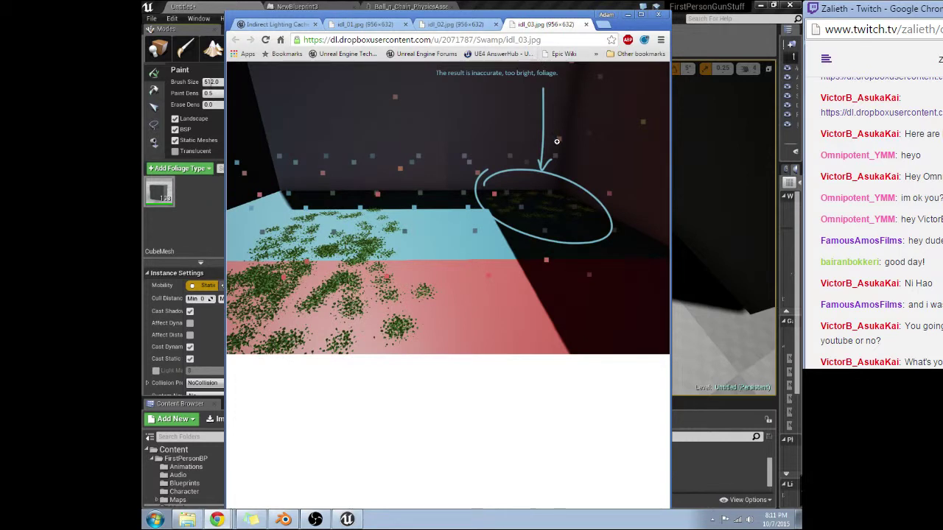
right_click(463, 213)
left_click(401, 229)
Read the captions of idl_01, idl_02 and idl_03 in order, and return to Unreal Editor to view the wall's shadow area
left_click(361, 26)
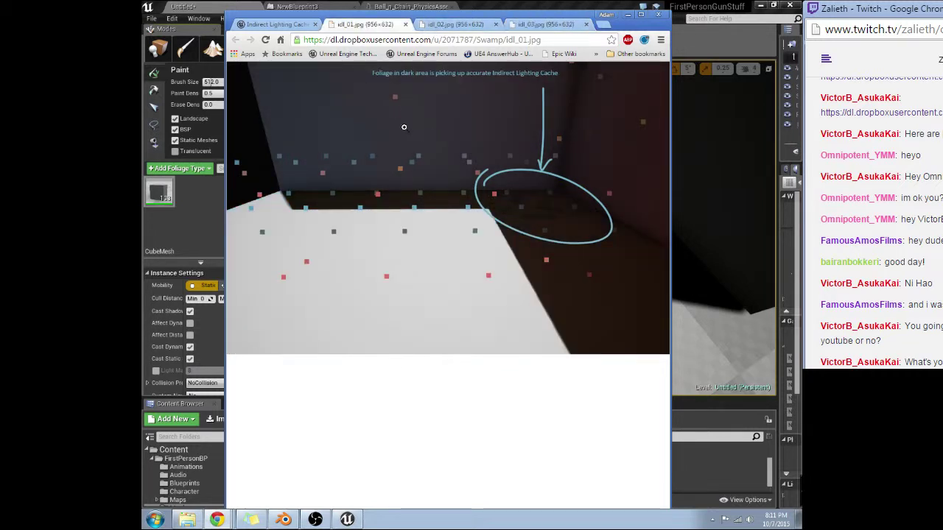
right_click(452, 102)
left_click(373, 28)
left_click(437, 25)
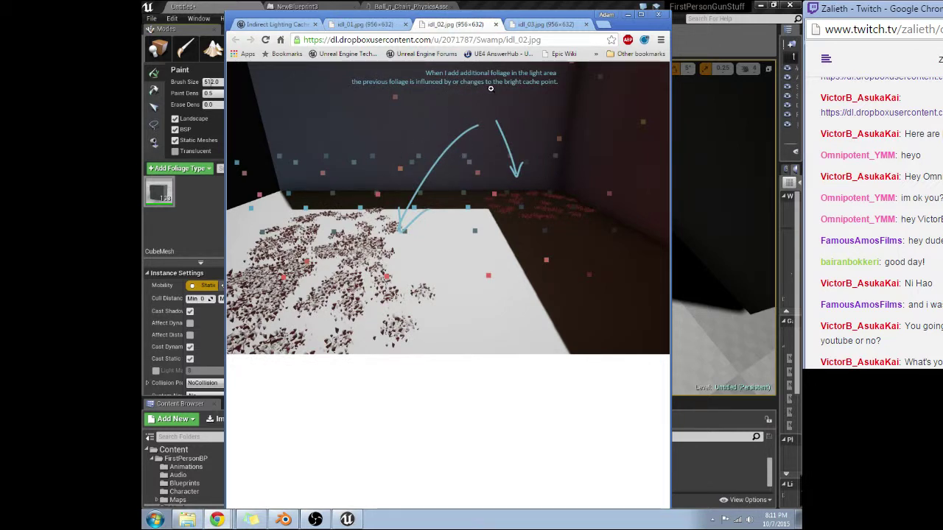
left_click(545, 25)
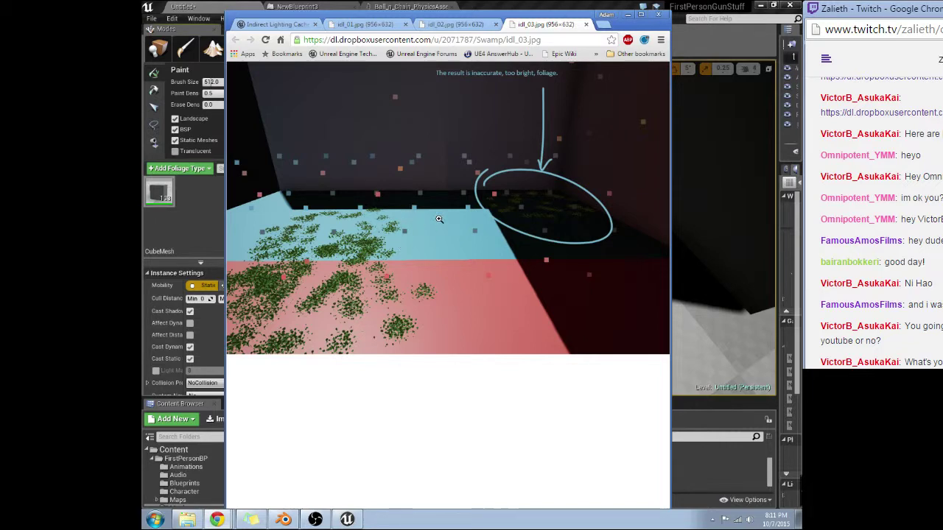
left_click(464, 23)
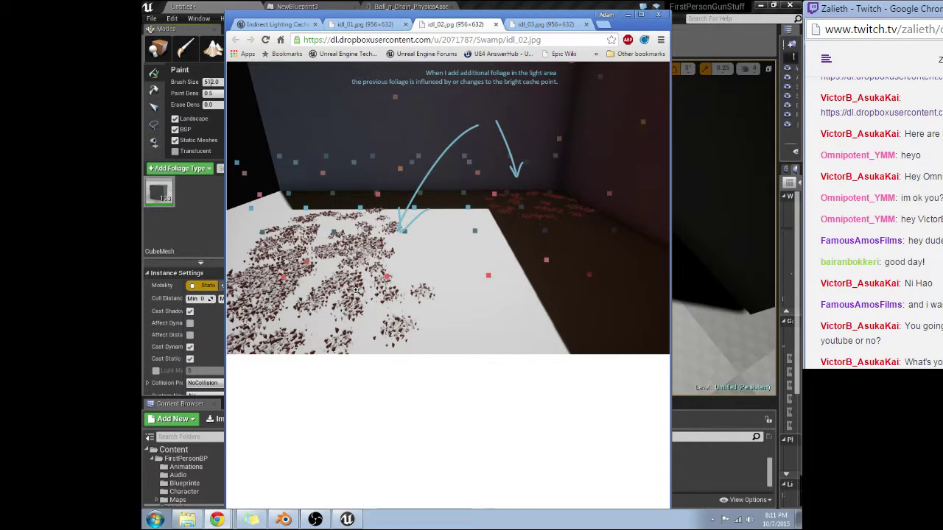
left_click(625, 15)
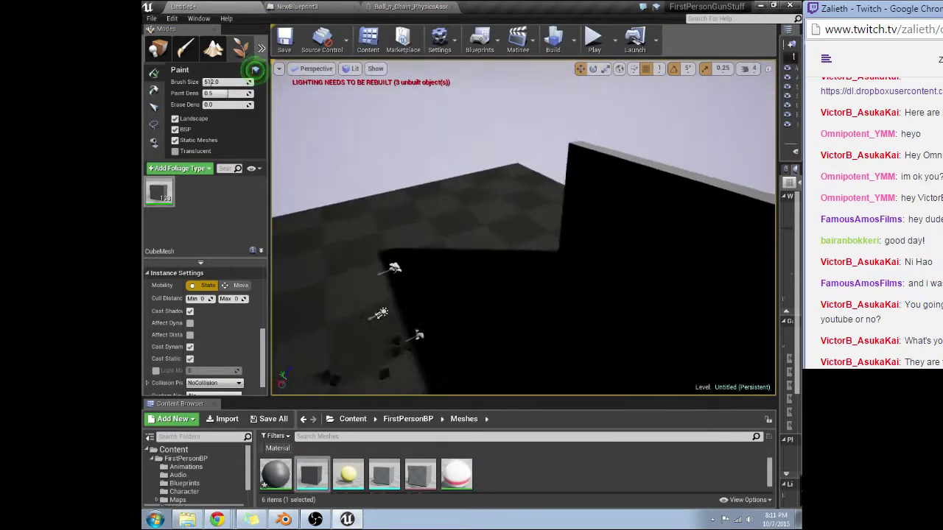
mouse_move(517, 187)
right_mouse_down()
mouse_move(625, 198)
mouse_move(629, 229)
right_mouse_up()
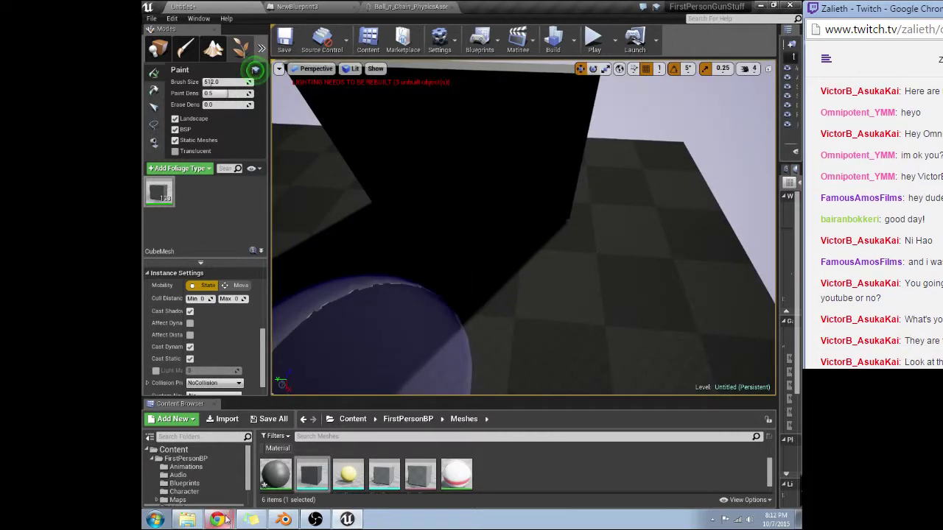
Reopen the viewer's images in Chrome and compare the foliage in the dark corner of idl_01 with idl_02 and idl_03
mouse_move(221, 520)
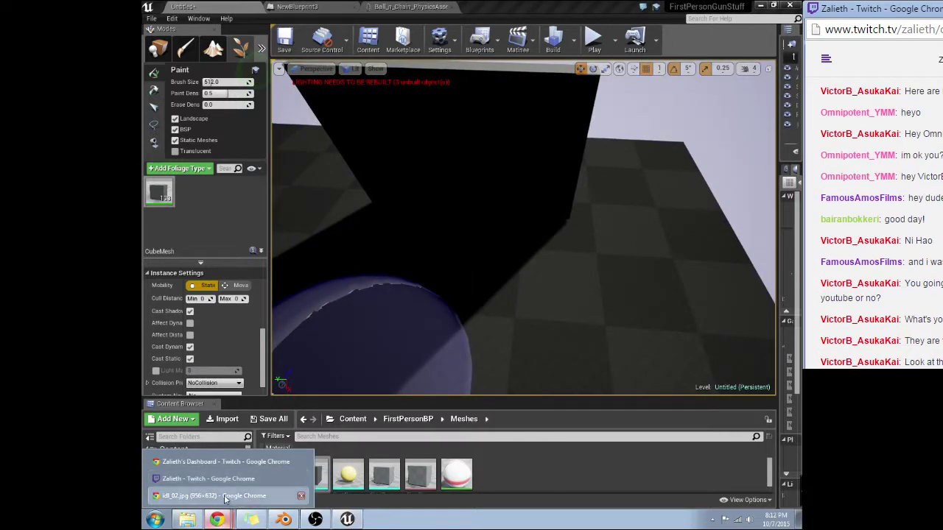
left_click(225, 496)
left_click(368, 25)
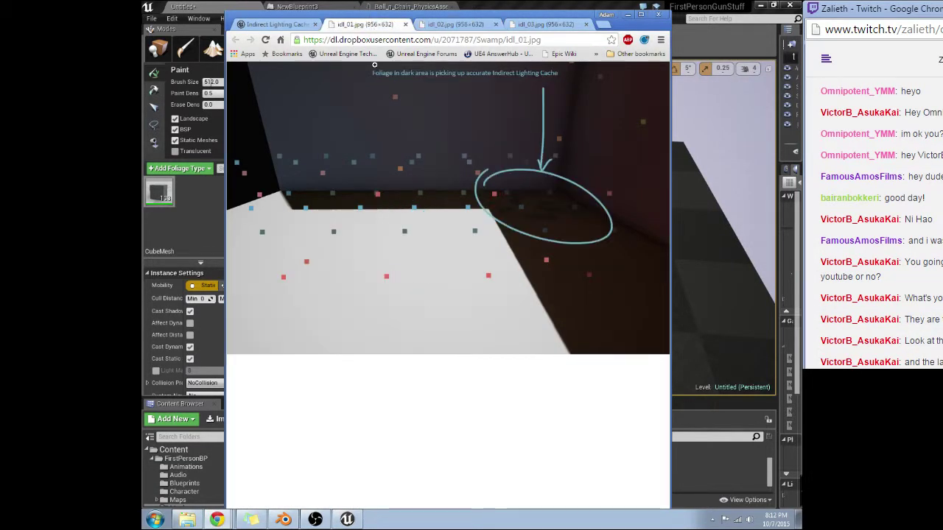
left_click(537, 24)
key("ctrl+shift+Tab")
key("ctrl+shift+Tab")
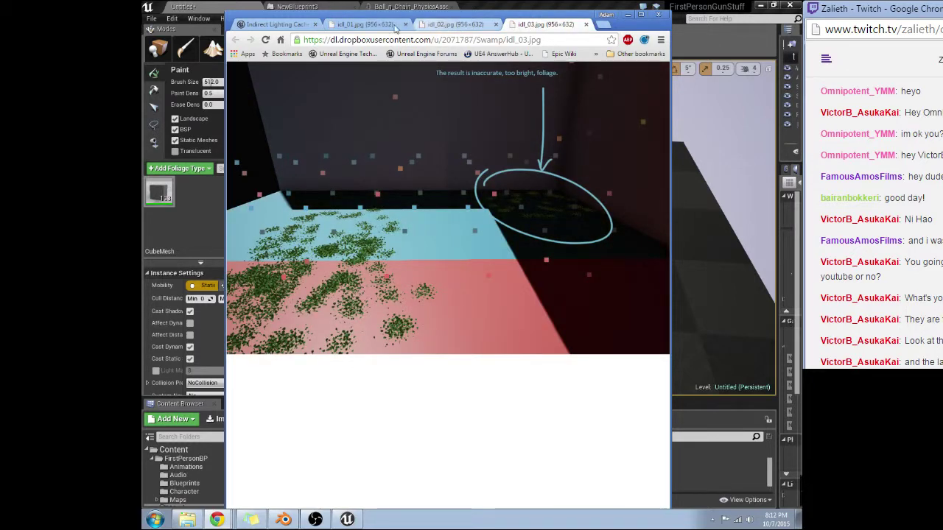
left_click(482, 24)
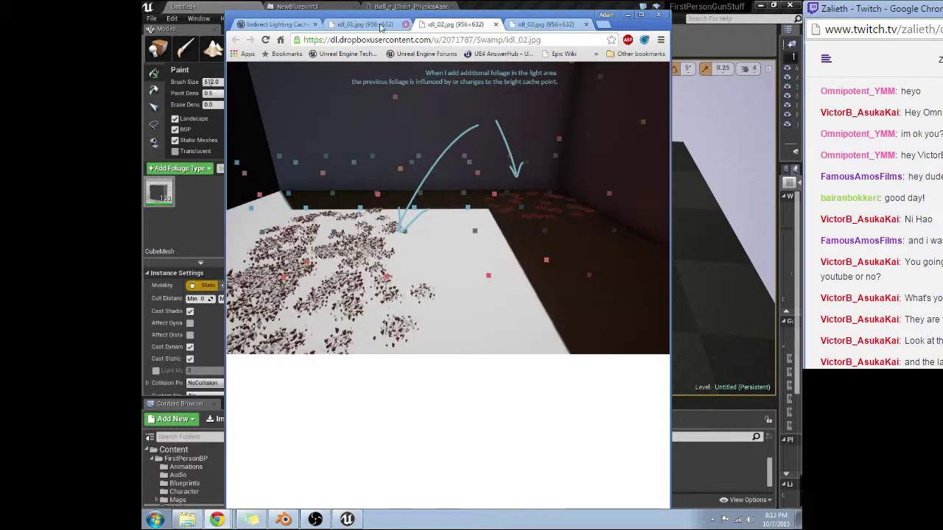
left_click(368, 24)
left_click(449, 24)
left_click(370, 25)
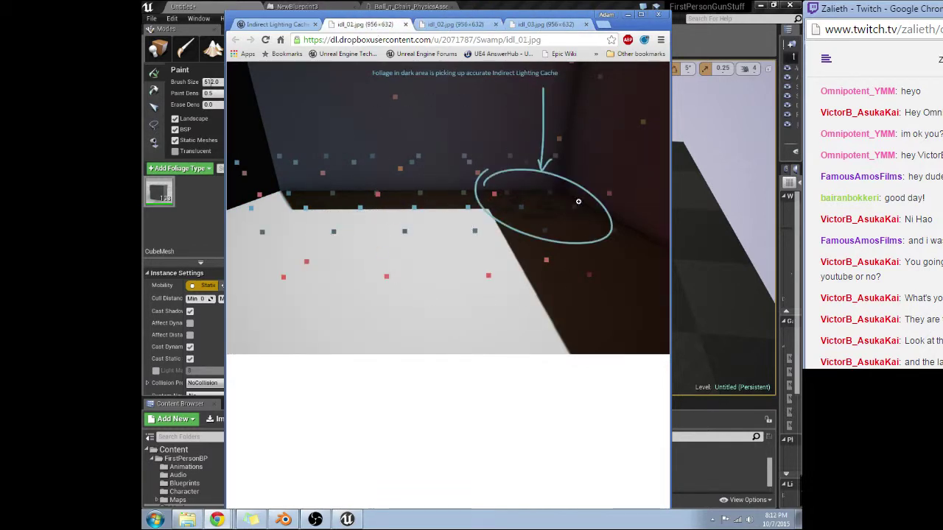
Compare idl_03 with idl_02 again to examine how foliage in the lit area affects the circled dark corner
left_click(544, 25)
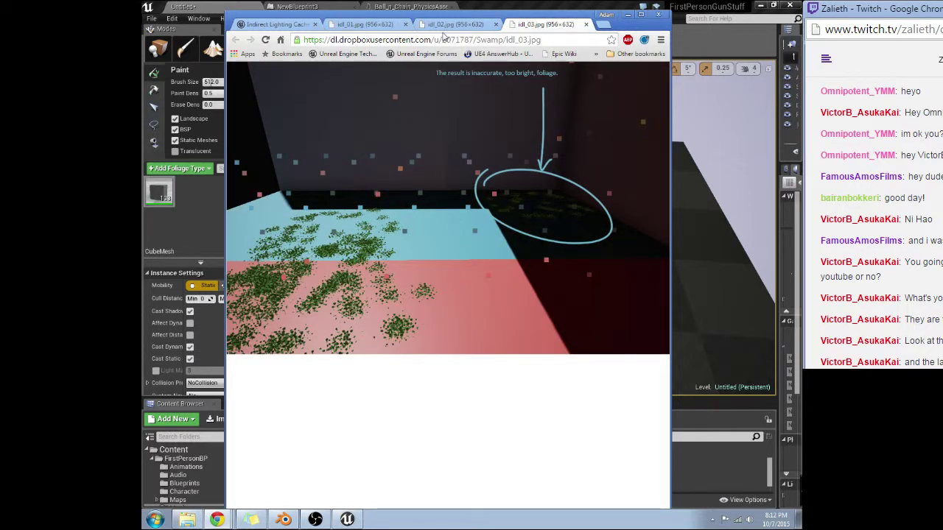
left_click(448, 27)
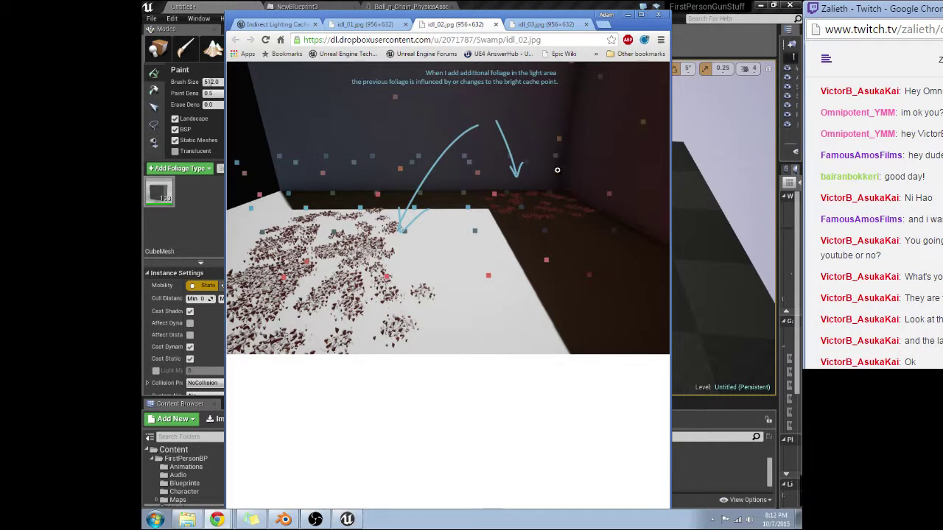
left_click(546, 22)
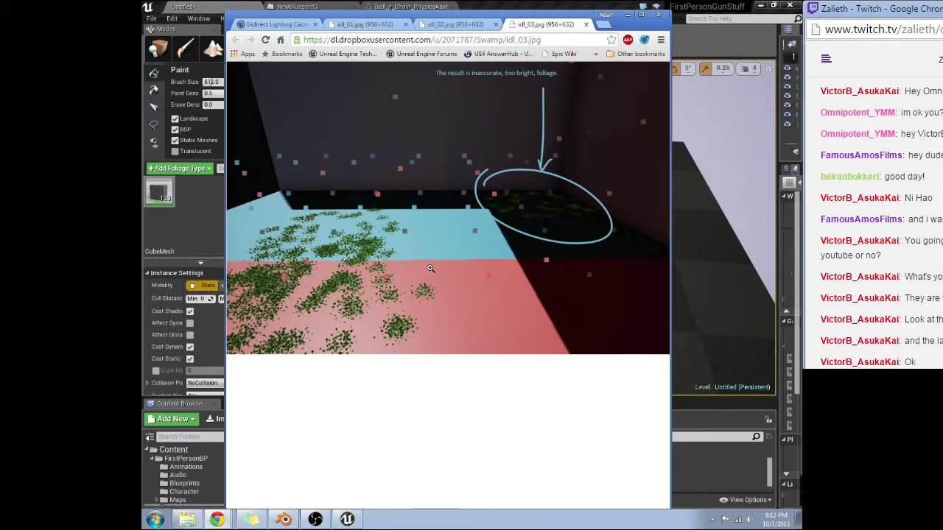
right_click(447, 257)
key("Escape")
Return to Unreal Editor and set the CubeMesh foliage type's mobility to Movable
left_click(626, 14)
mouse_move(491, 263)
right_mouse_down()
mouse_move(508, 254)
mouse_move(509, 240)
mouse_move(508, 269)
right_mouse_up()
left_click(240, 285)
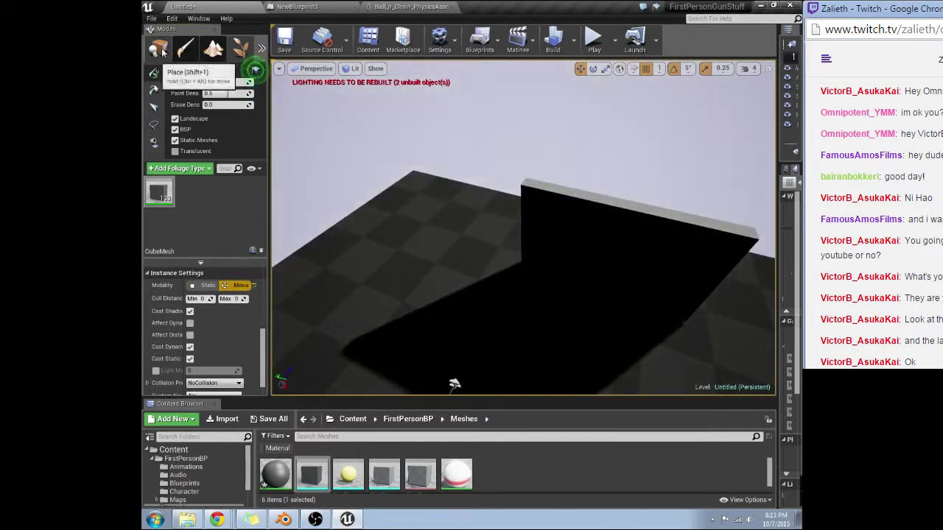
Leave foliage painting for Place mode, widen the Details area, and set the shadow-casting wall cube's mobility to Movable
left_click(158, 49)
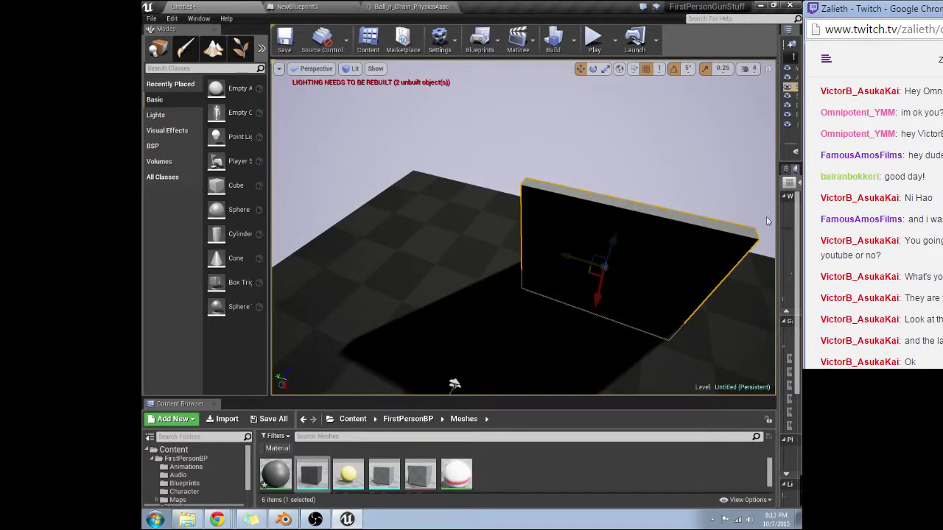
left_click_drag(780, 221, 559, 234)
left_click(707, 310)
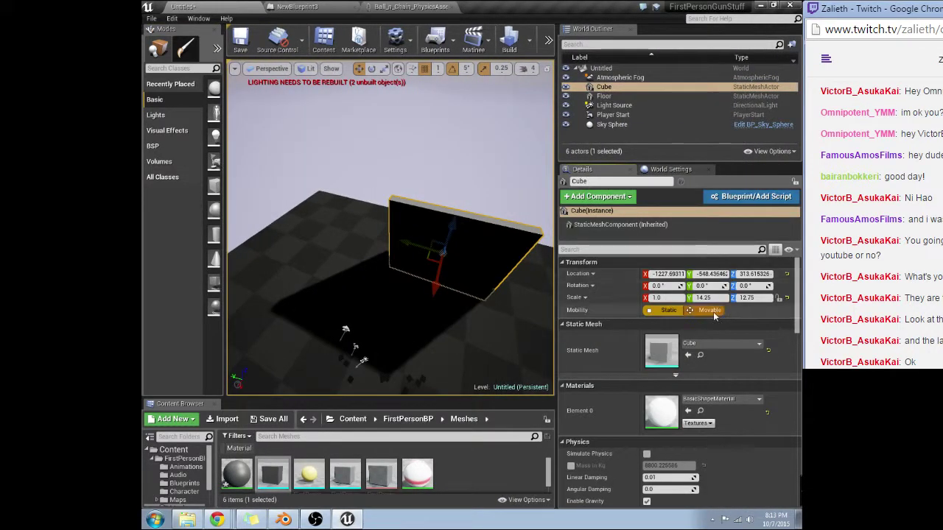
Set the directional Light Source's mobility to Movable and rotate it to a Z rotation of about 51.4°
right_click_drag(444, 267, 442, 194)
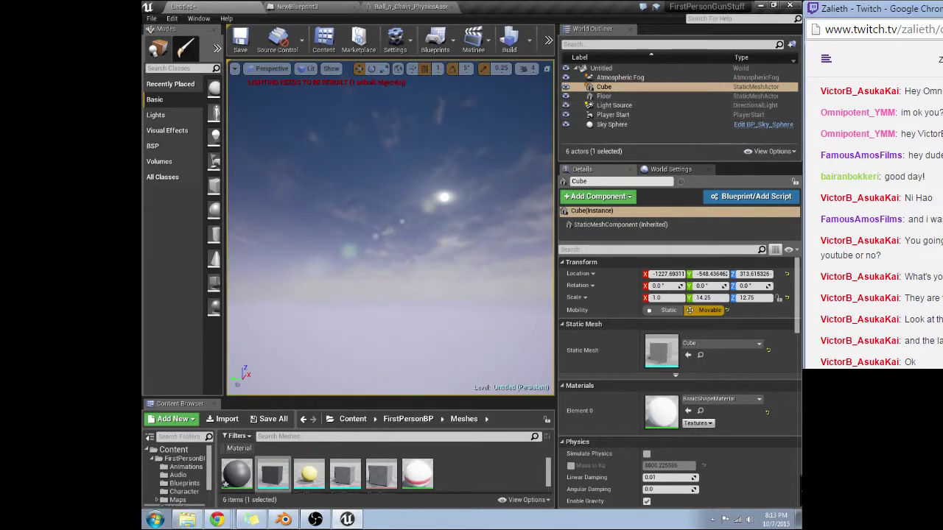
left_click(604, 98)
left_click(607, 105)
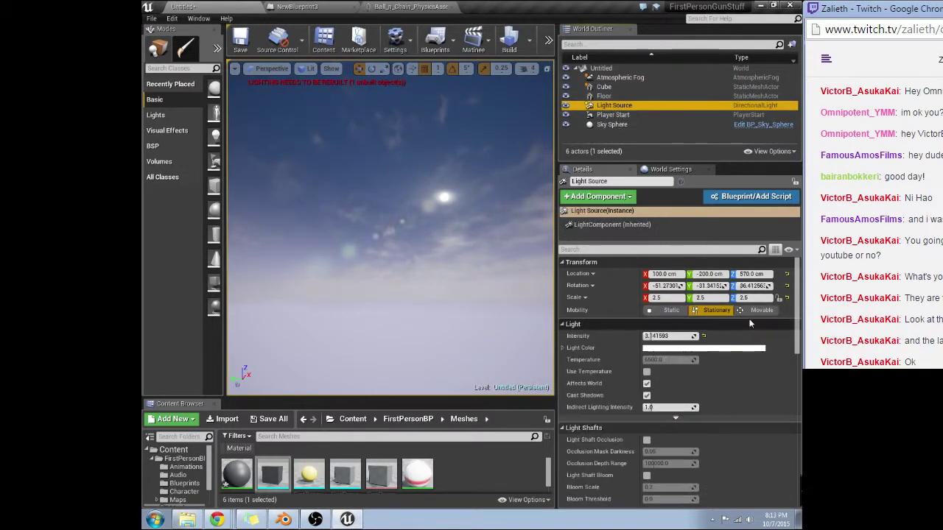
left_click(760, 310)
right_click_drag(353, 338, 354, 383)
mouse_move(390, 318)
left_mouse_down()
mouse_move(442, 324)
mouse_move(365, 343)
mouse_move(400, 324)
mouse_move(426, 324)
mouse_move(433, 309)
mouse_move(372, 368)
mouse_move(311, 362)
mouse_move(394, 315)
left_mouse_up()
right_click_drag(426, 285, 415, 251)
key("w")
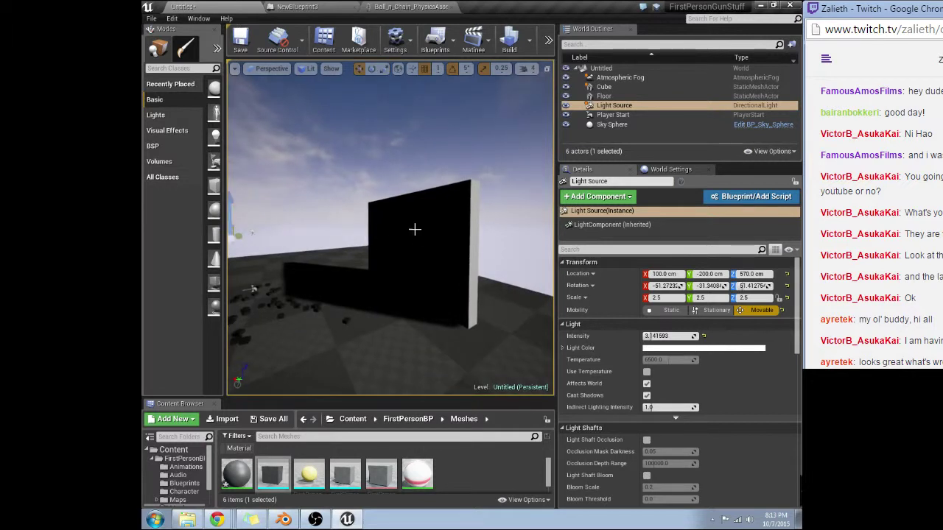
Scale the wall cube's height down to a Z scale of 8.0 and return to the move tool
left_click(446, 213)
key("e")
key("r")
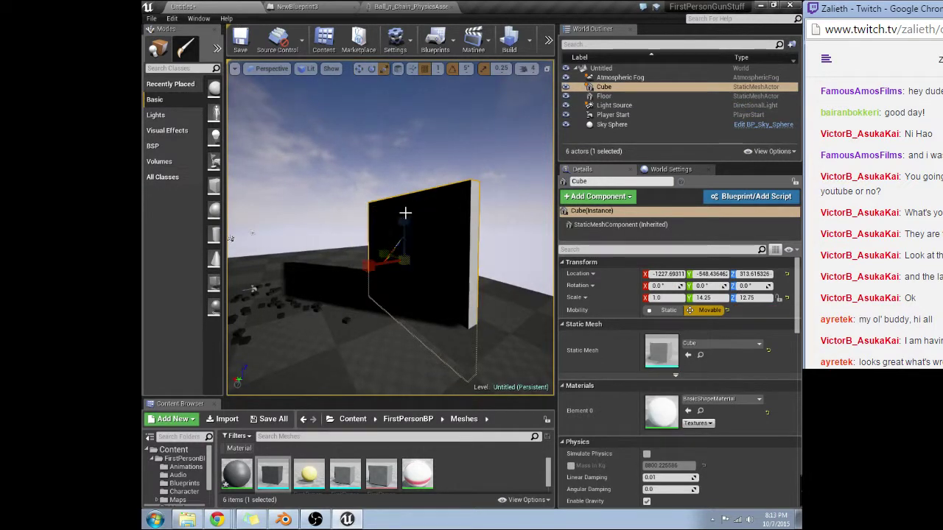
key("w")
key("w")
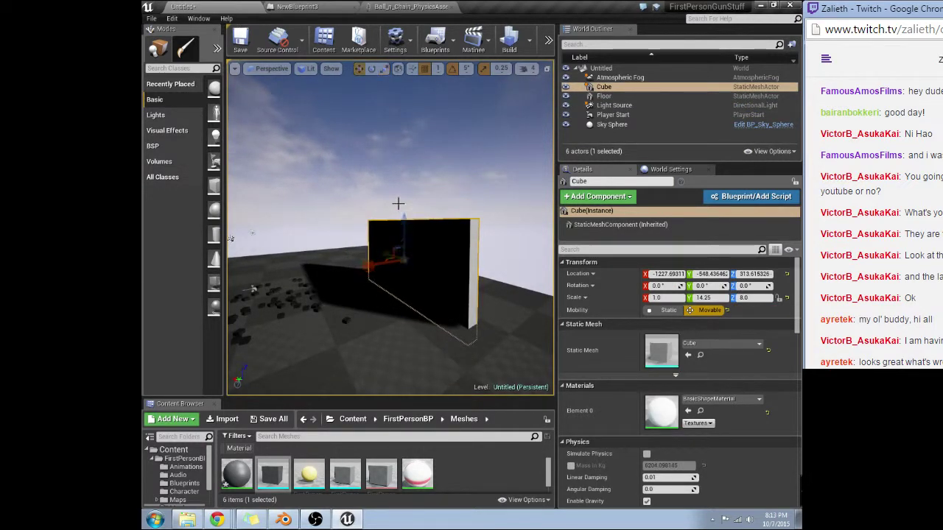